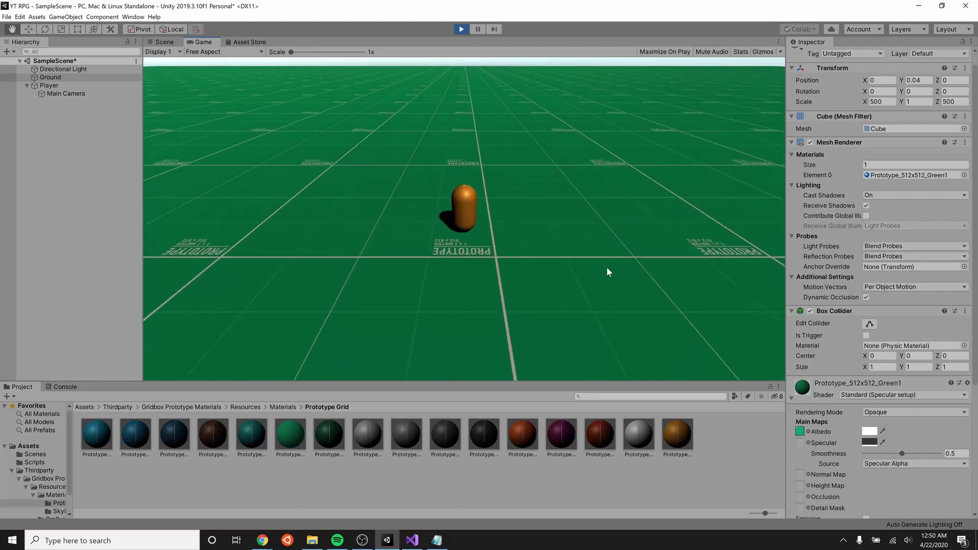
# Playtest the capsule player by jumping repeatedly and moving it forward, backward and sideways across the ground
pyautogui.press('space')
pyautogui.press('space')
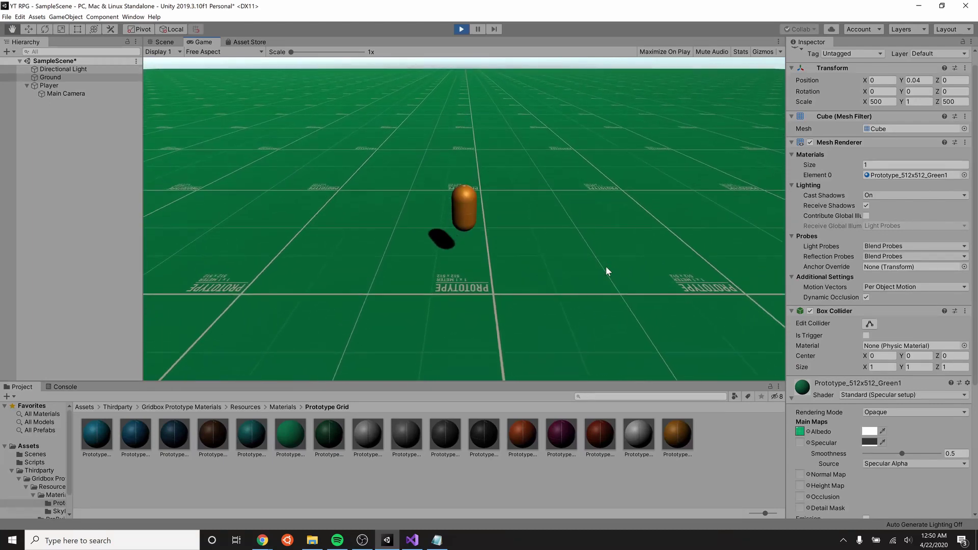
pyautogui.press('w')
pyautogui.press('space')
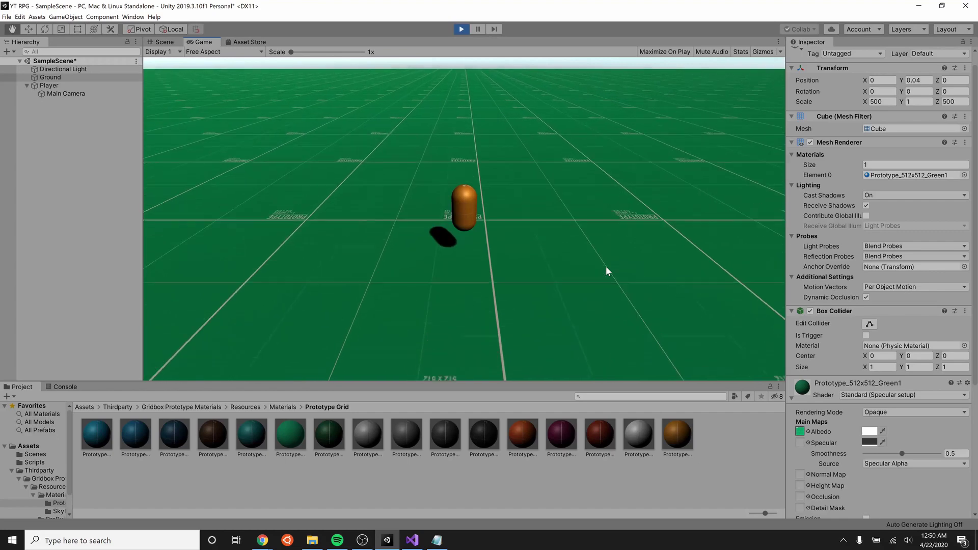
pyautogui.press('space')
pyautogui.press('a')
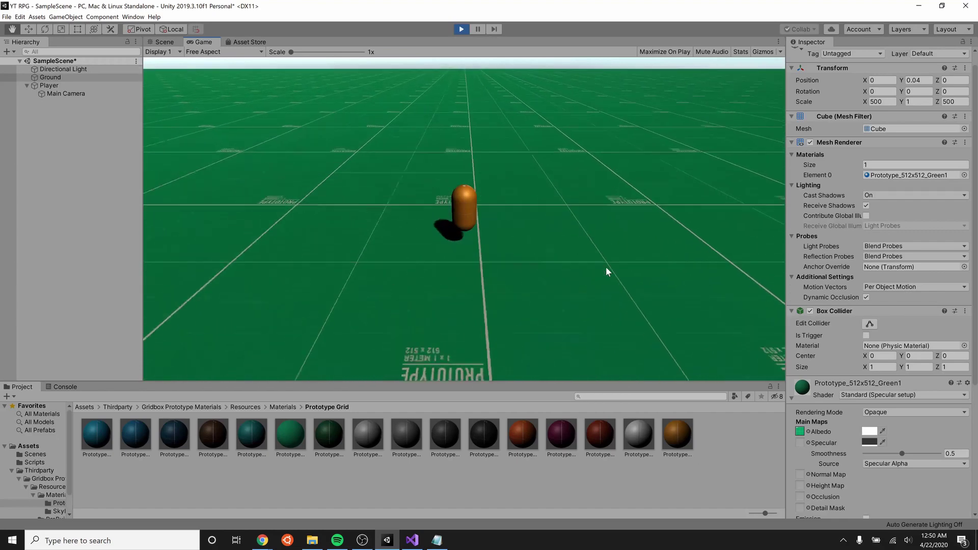
pyautogui.press('space')
pyautogui.press('a')
pyautogui.press('space')
pyautogui.press('a')
pyautogui.press('space')
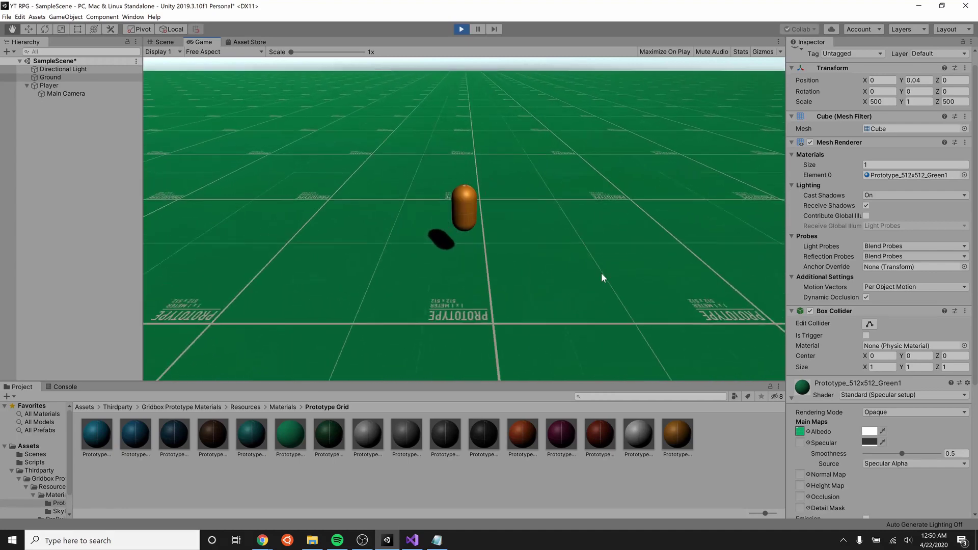
pyautogui.press('d')
pyautogui.press('space')
pyautogui.press('w')
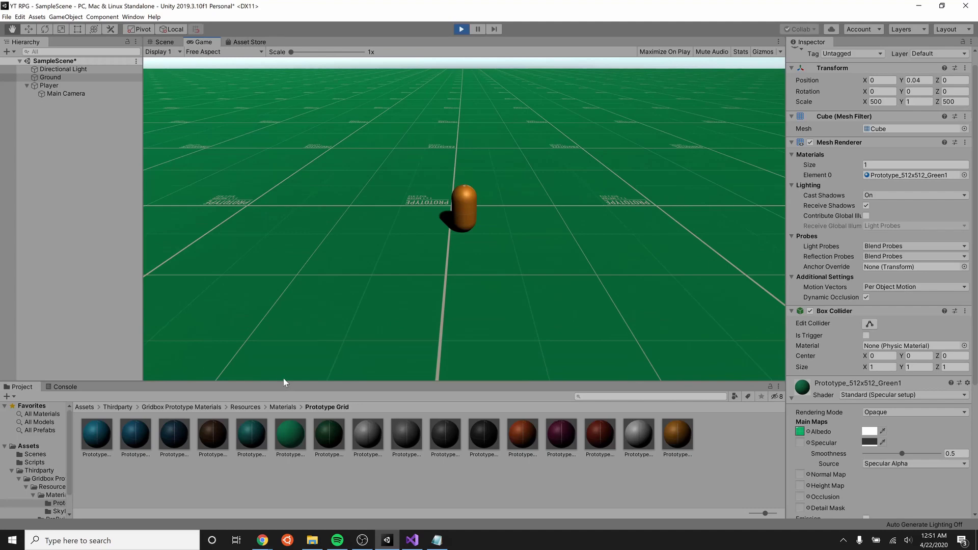
pyautogui.press('d')
pyautogui.press('s')
pyautogui.press('a')
pyautogui.press('w')
pyautogui.press('w')
pyautogui.press('a')
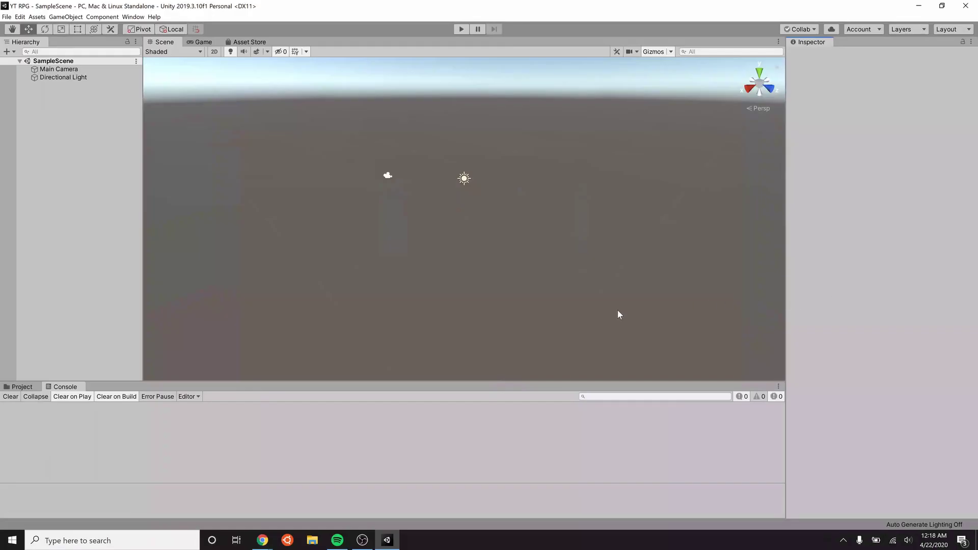
# Add a 3D cube to the empty sample scene
pyautogui.moveTo(485, 261); pyautogui.dragTo(397, 212, button='right')
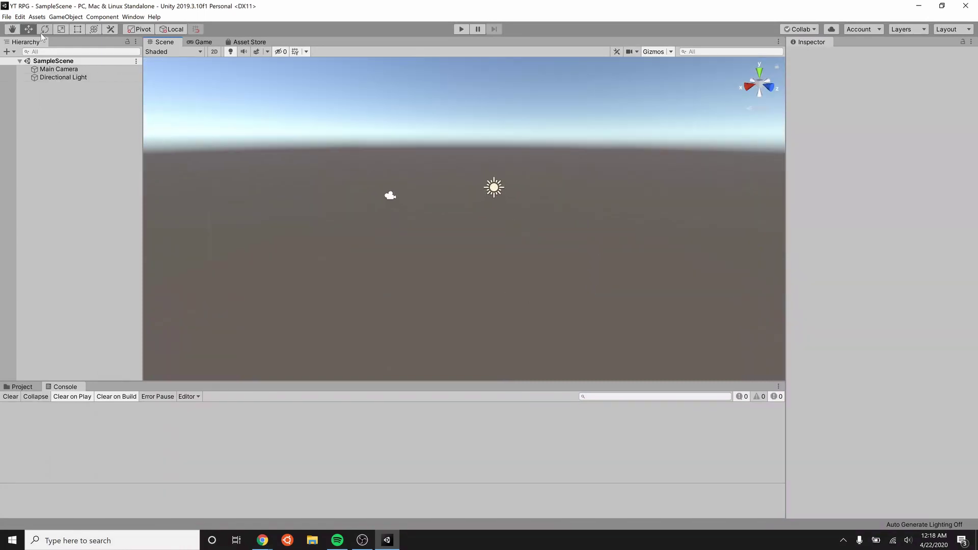
pyautogui.click(64, 17)
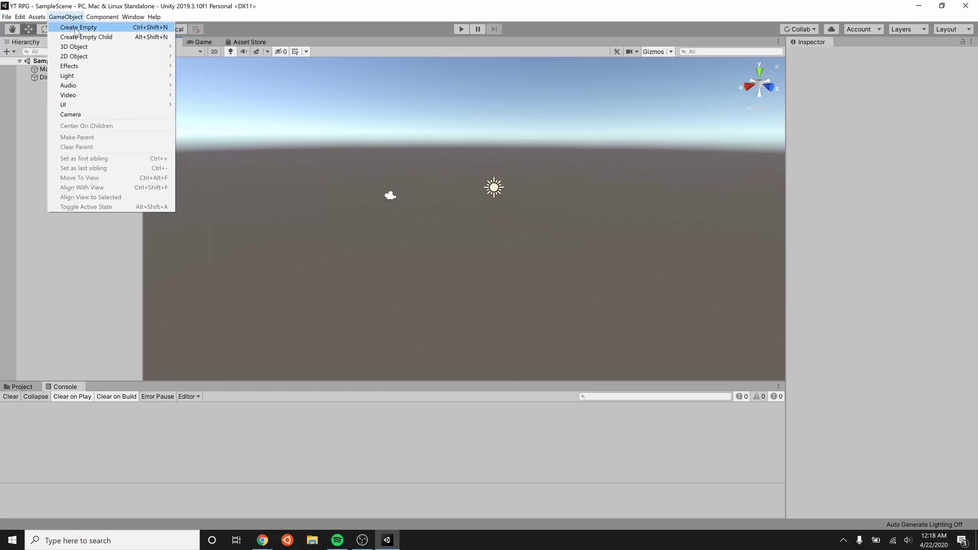
pyautogui.moveTo(110, 58)
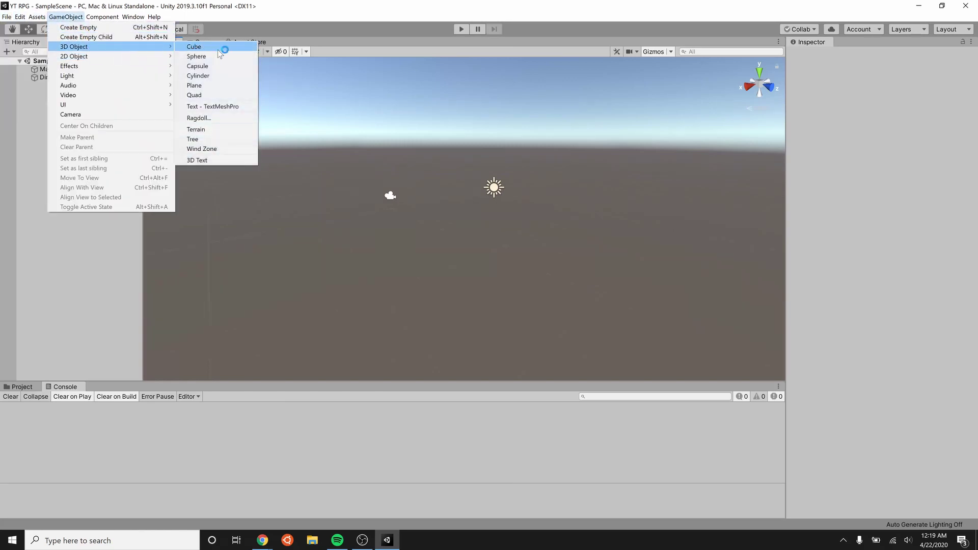
pyautogui.click(217, 49)
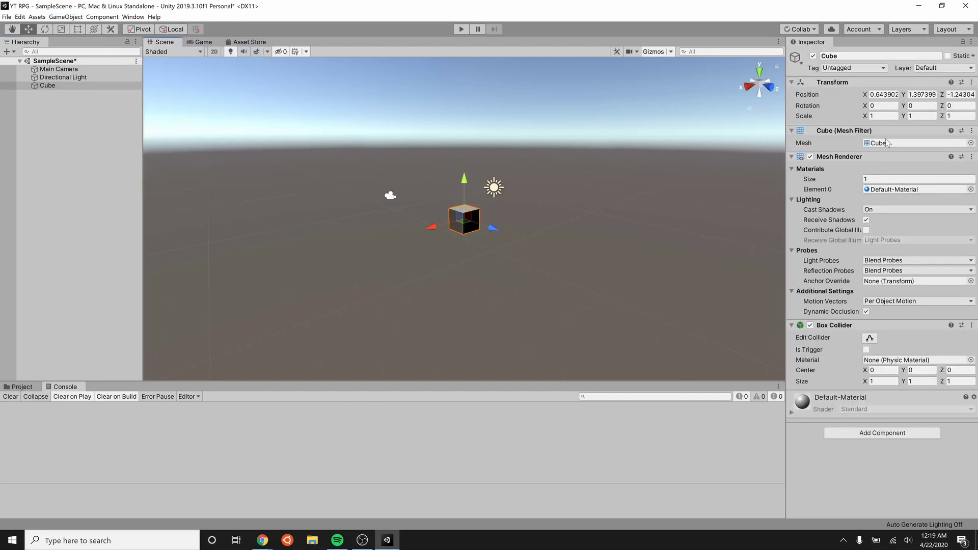
# Set the cube's position to 0 on the X, Y and Z axes
pyautogui.click(894, 94)
pyautogui.write('0')
pyautogui.hotkey('ctrl', 'a')
pyautogui.write('0')
pyautogui.press('Tab')
pyautogui.write('0')
pyautogui.press('Tab')
pyautogui.write('-')
pyautogui.press('Tab')
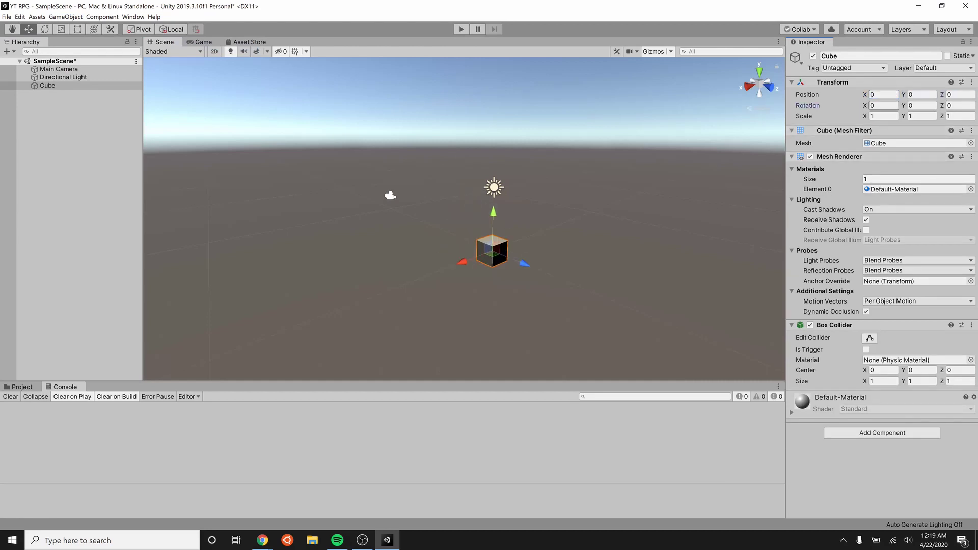
# Scale the cube to 500 on X and 500 on Z, leaving the Y scale at 1
pyautogui.press('Tab')
pyautogui.press('Tab')
pyautogui.press('Tab')
pyautogui.write('500')
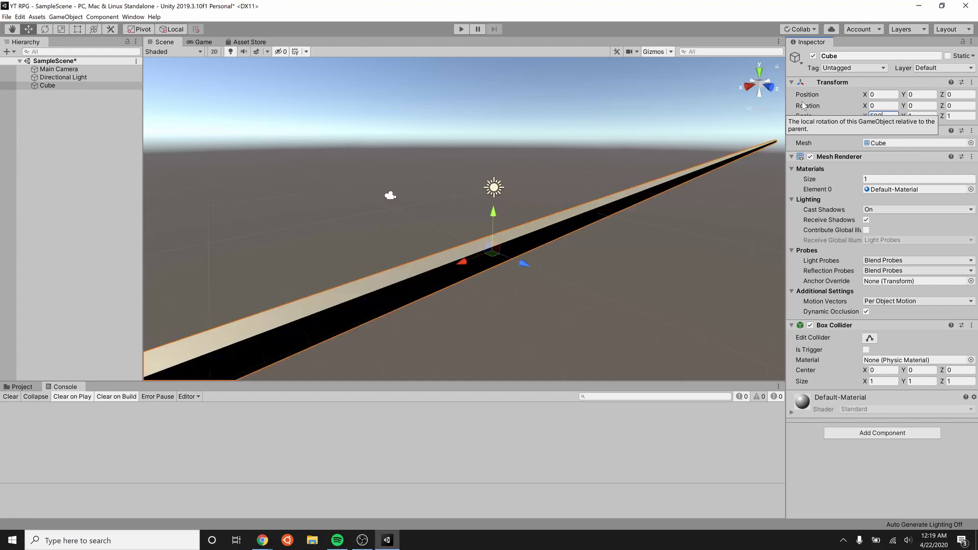
pyautogui.press('Tab')
pyautogui.press('Tab')
pyautogui.write('500')
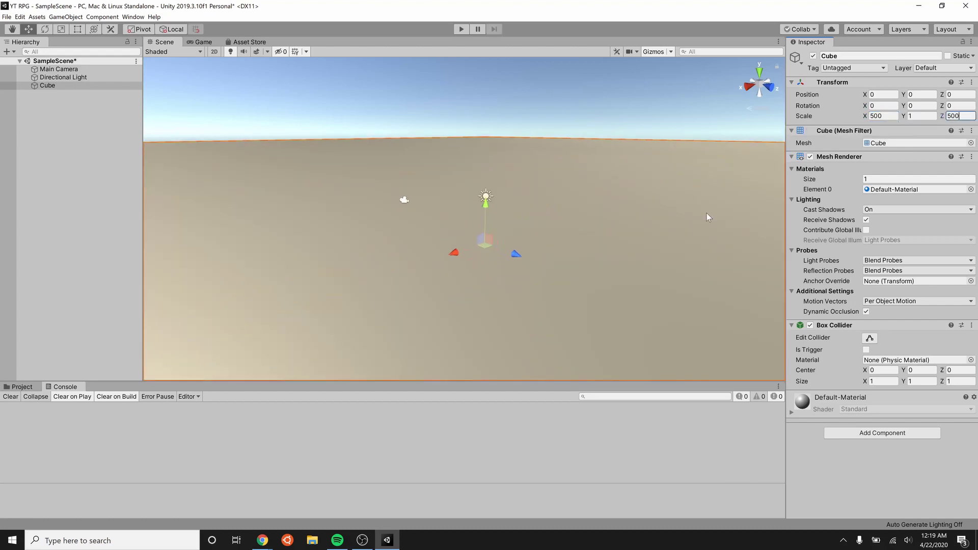
# Rename the enlarged cube as Ground
pyautogui.scroll(-20, 707, 213)
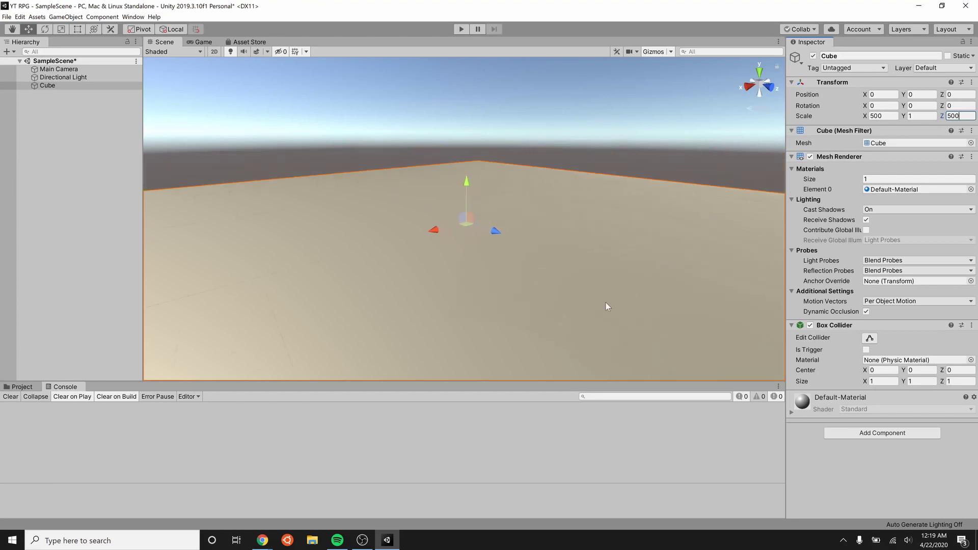
pyautogui.scroll(-3, 552, 329)
pyautogui.keyDown('alt'); pyautogui.moveTo(548, 330); pyautogui.dragTo(526, 396); pyautogui.keyUp('alt')
pyautogui.scroll(4, 496, 320)
pyautogui.keyDown('alt'); pyautogui.moveTo(496, 320); pyautogui.dragTo(512, 236); pyautogui.keyUp('alt')
pyautogui.doubleClick(46, 87)
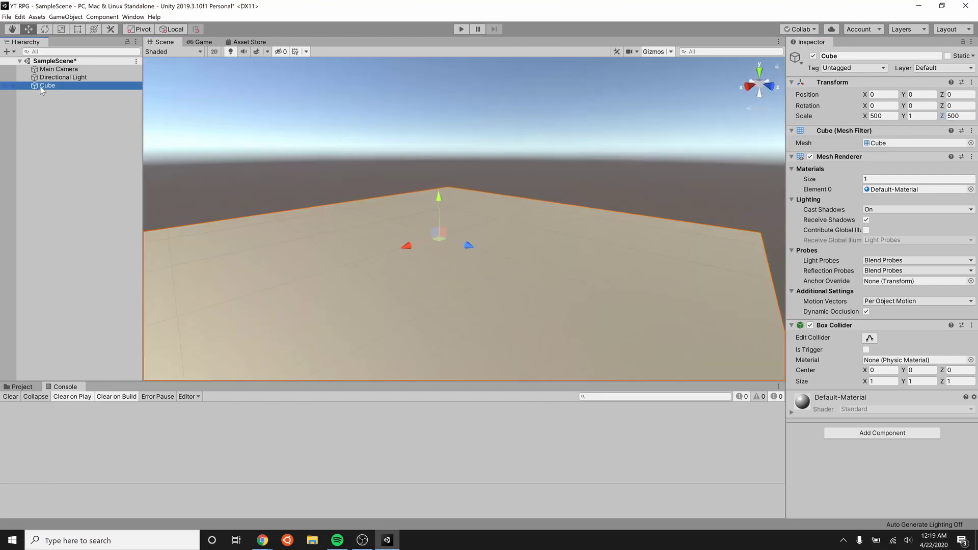
pyautogui.click(50, 85)
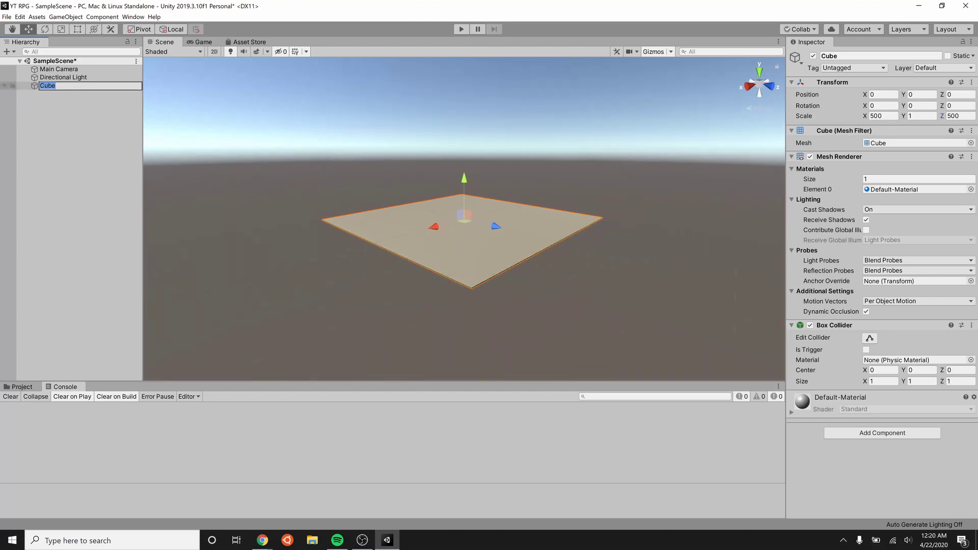
pyautogui.write('Ground')
pyautogui.press('Return')
# Add a 3D capsule to the scene and name it Player
pyautogui.click(65, 17)
pyautogui.moveTo(90, 48)
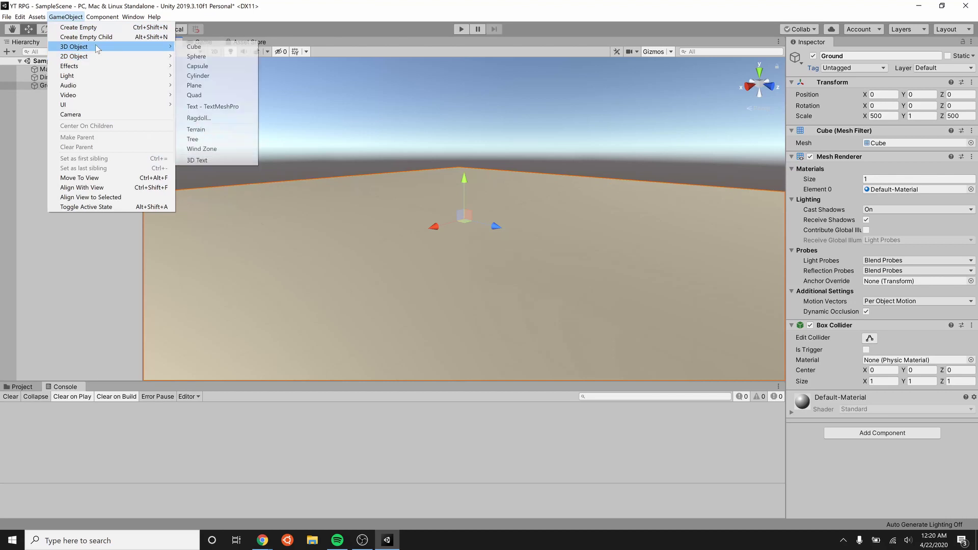
pyautogui.click(230, 67)
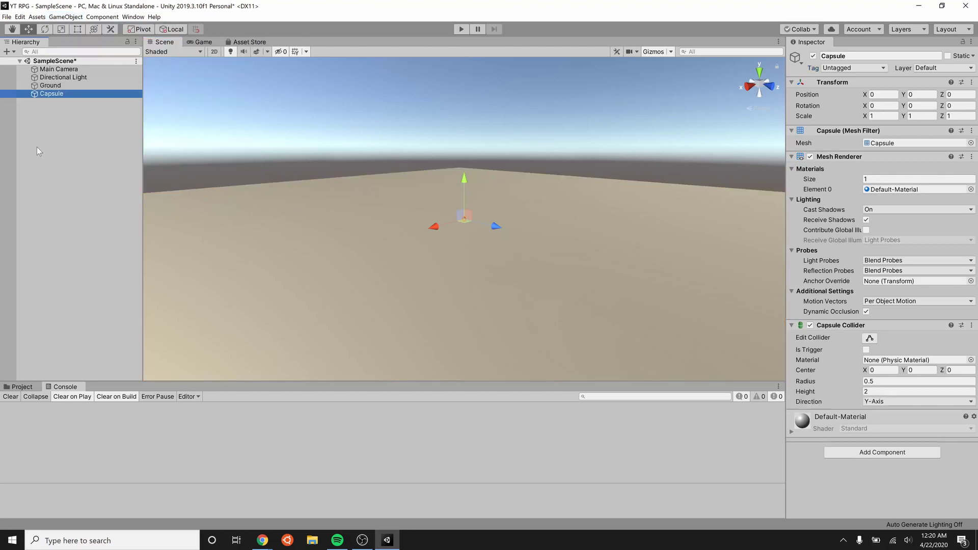
pyautogui.doubleClick(51, 94)
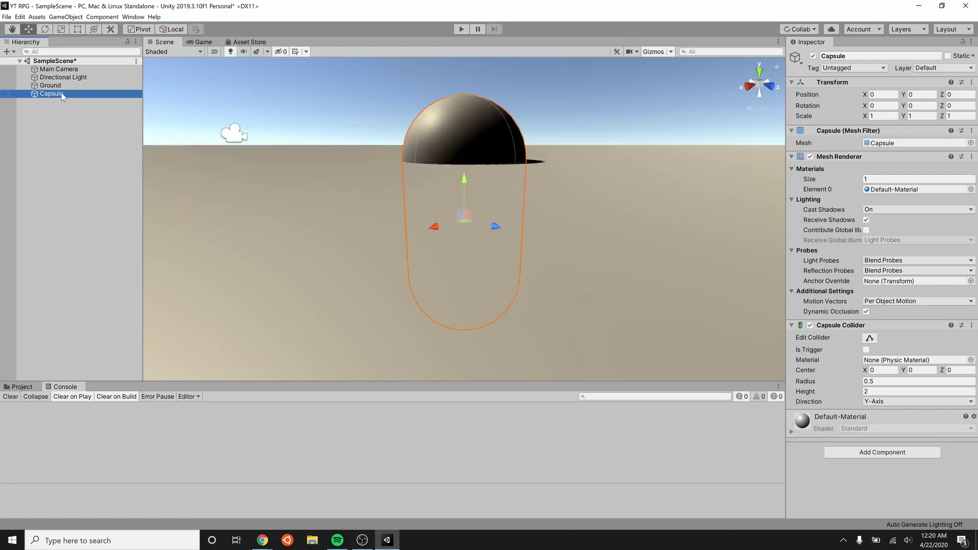
pyautogui.click(866, 56)
pyautogui.write('Player')
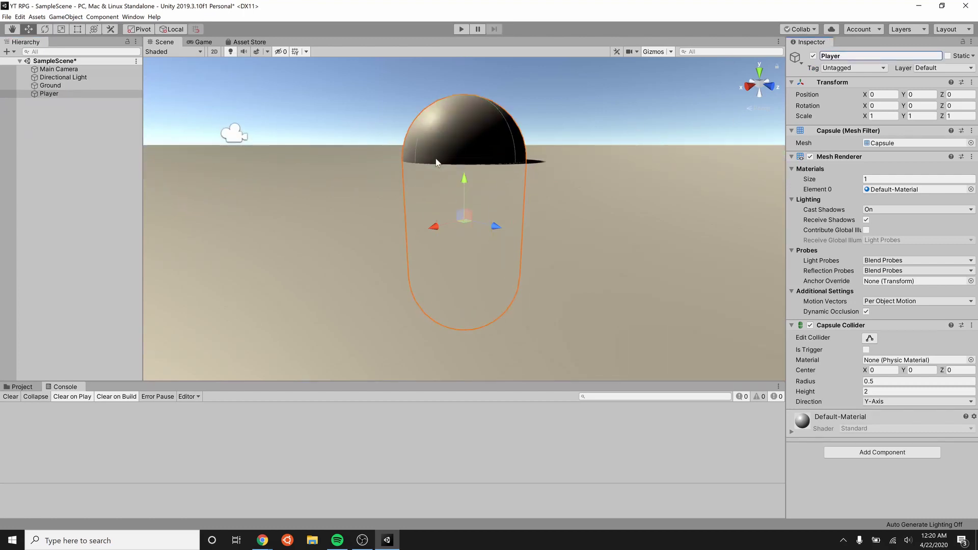
pyautogui.click(453, 139)
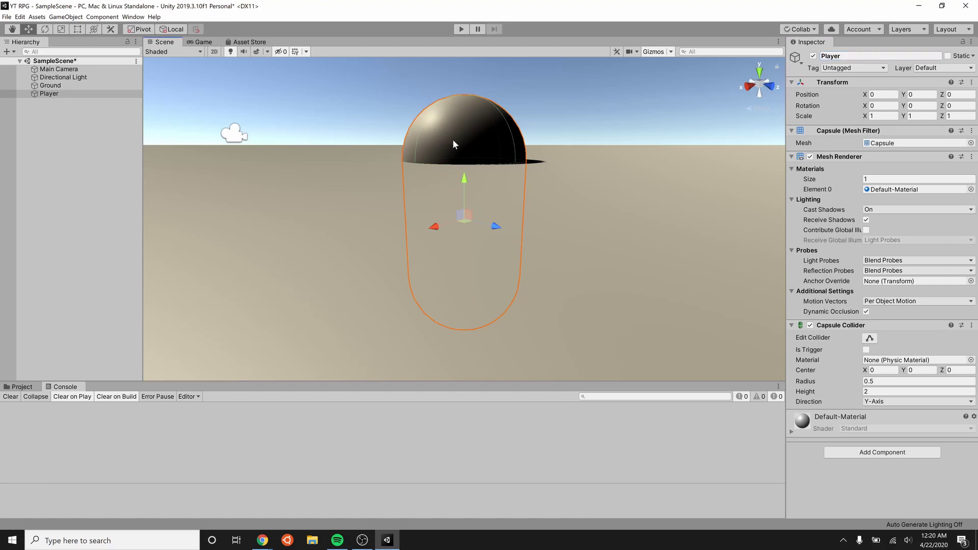
# Raise the Player capsule onto the ground by setting its Y position to 1.5
pyautogui.click(920, 94)
pyautogui.write('1.')
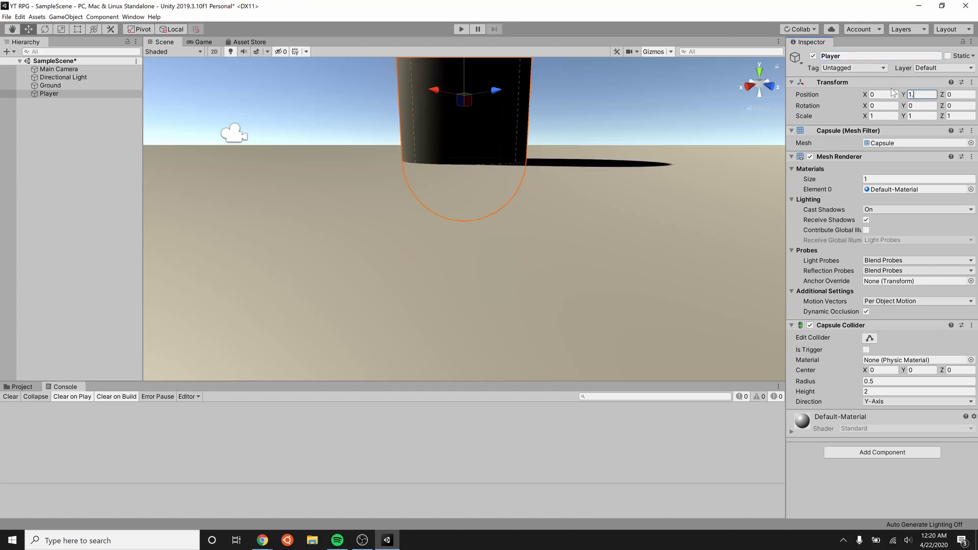
pyautogui.write('5f')
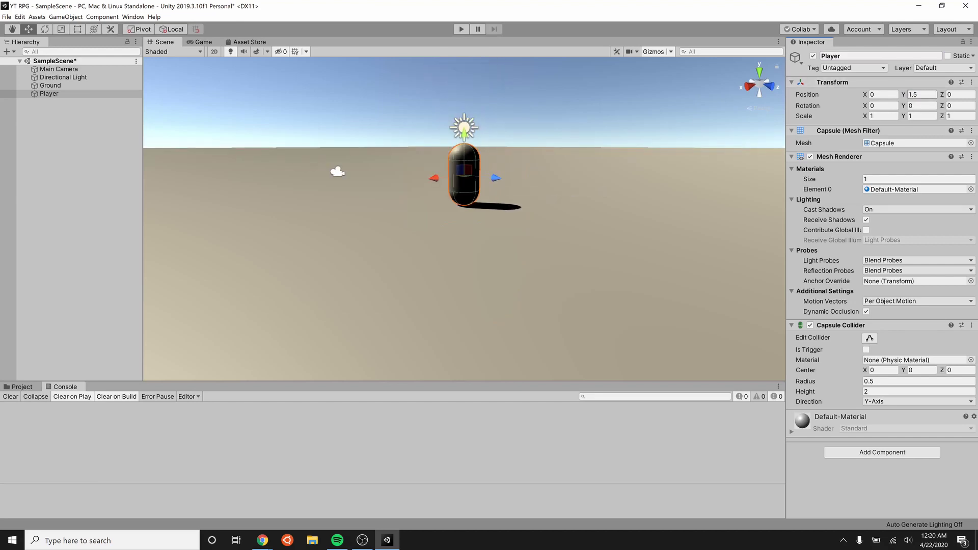
pyautogui.click(565, 185)
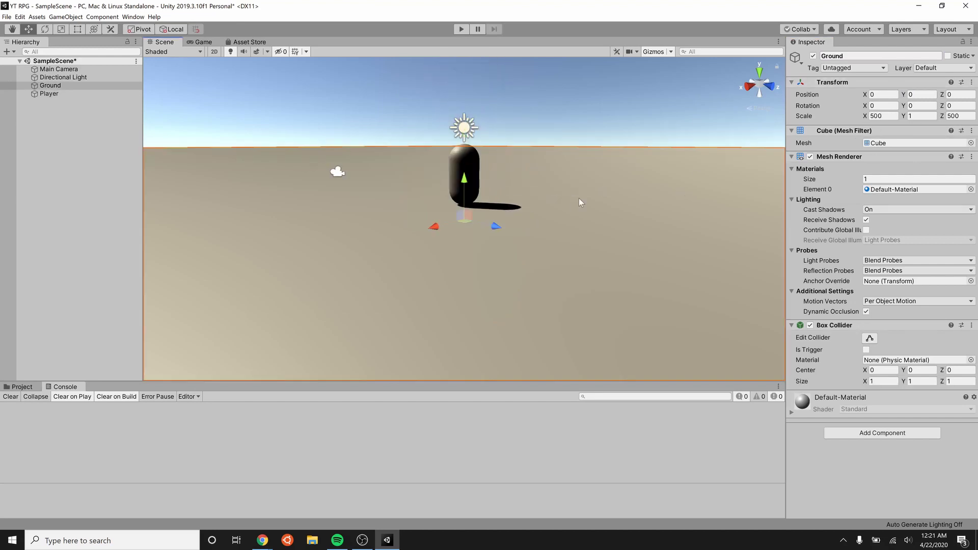
pyautogui.click(469, 164)
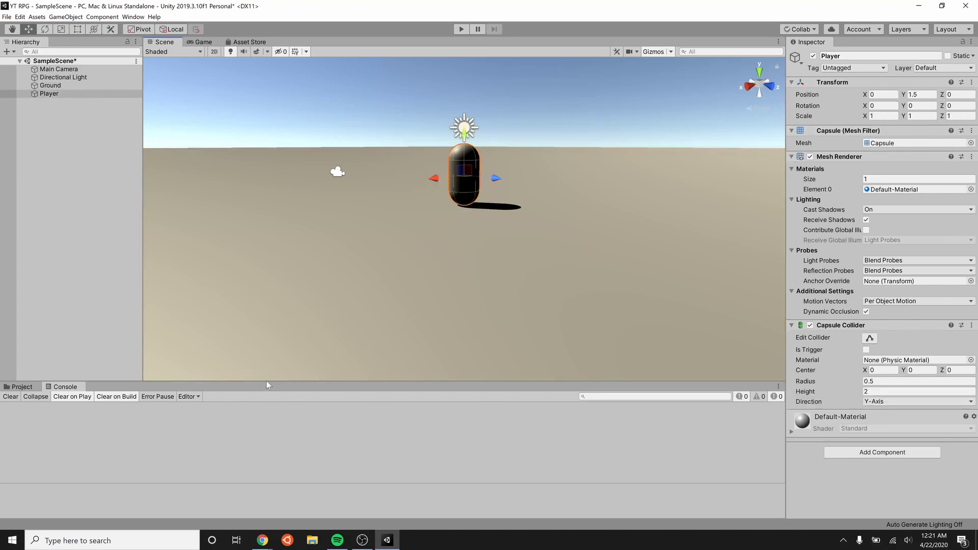
# Create a folder named Scripts in the project's Assets
pyautogui.click(21, 386)
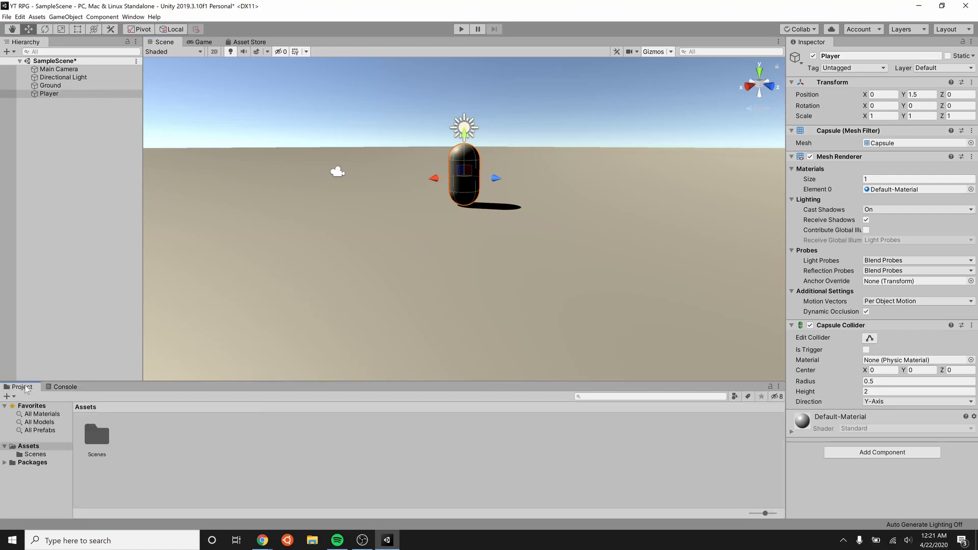
pyautogui.click(153, 424)
pyautogui.rightClick(154, 424)
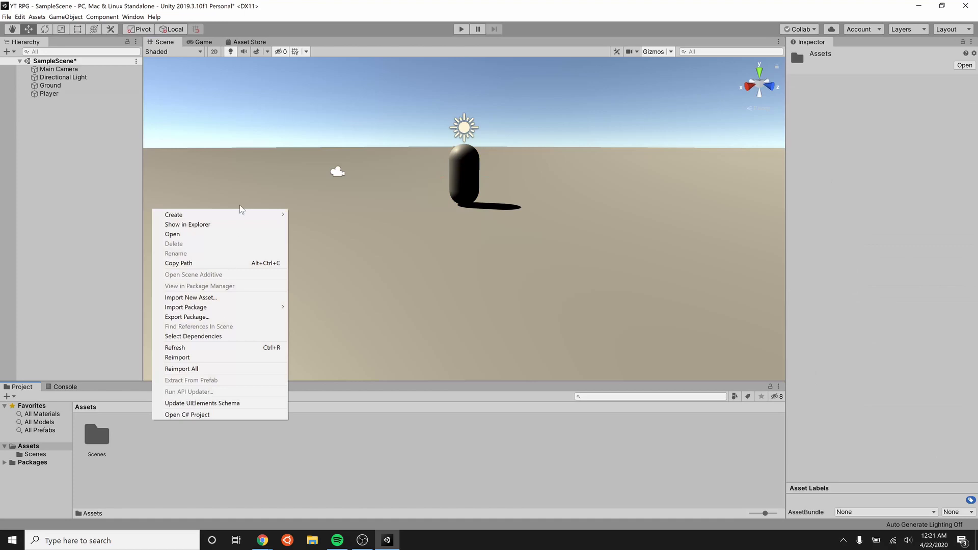
pyautogui.moveTo(250, 215)
pyautogui.click(331, 215)
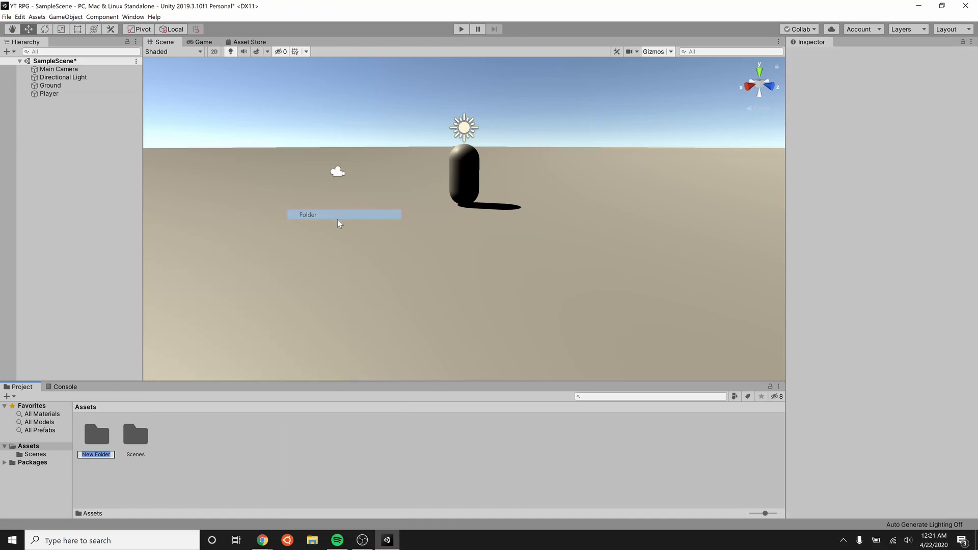
pyautogui.write('Scripts')
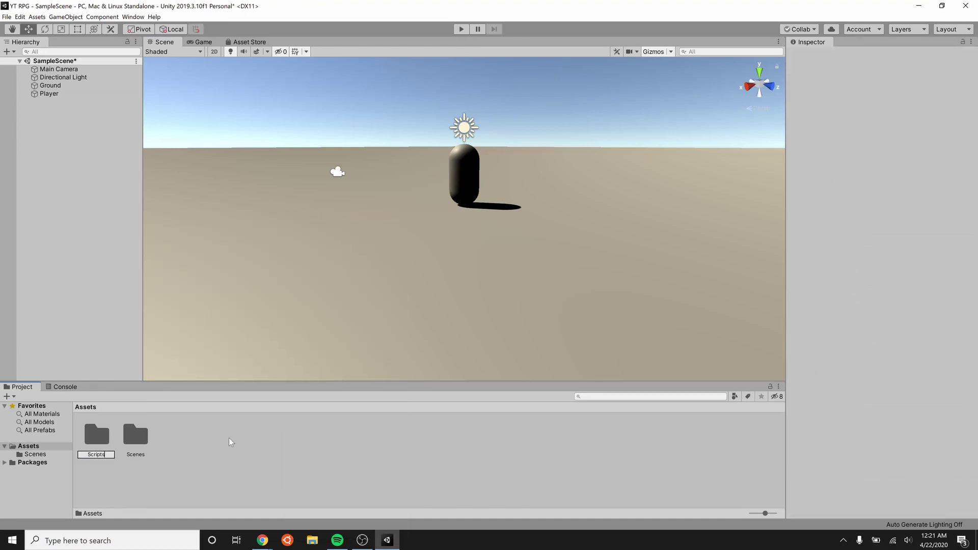
pyautogui.press('Return')
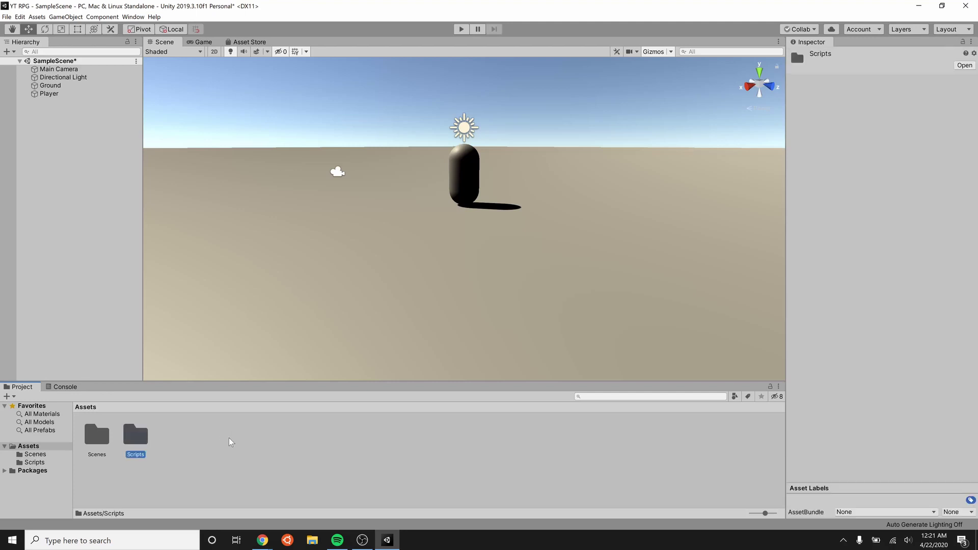
# Create a C# script named PlayerController inside the Scripts folder and open it in Visual Studio
pyautogui.doubleClick(135, 436)
pyautogui.rightClick(180, 434)
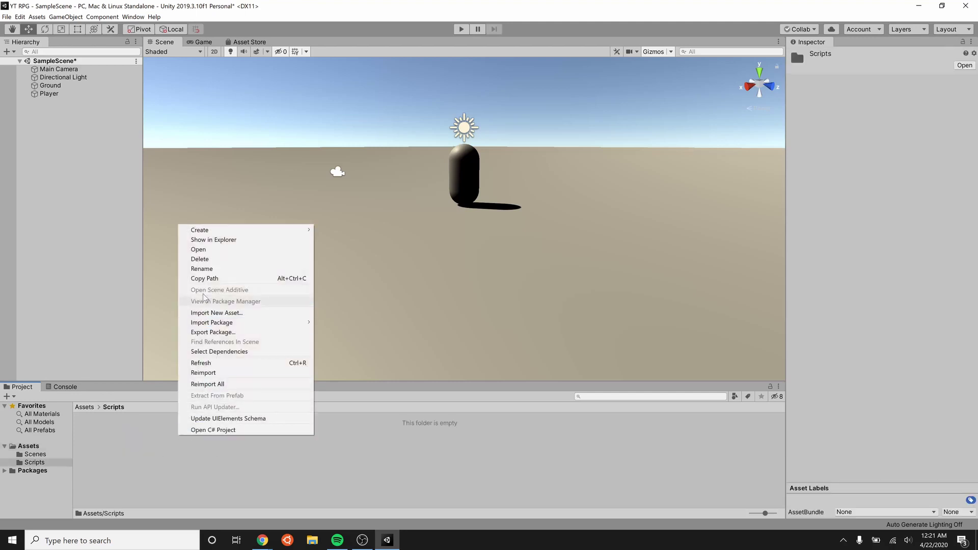
pyautogui.moveTo(233, 231)
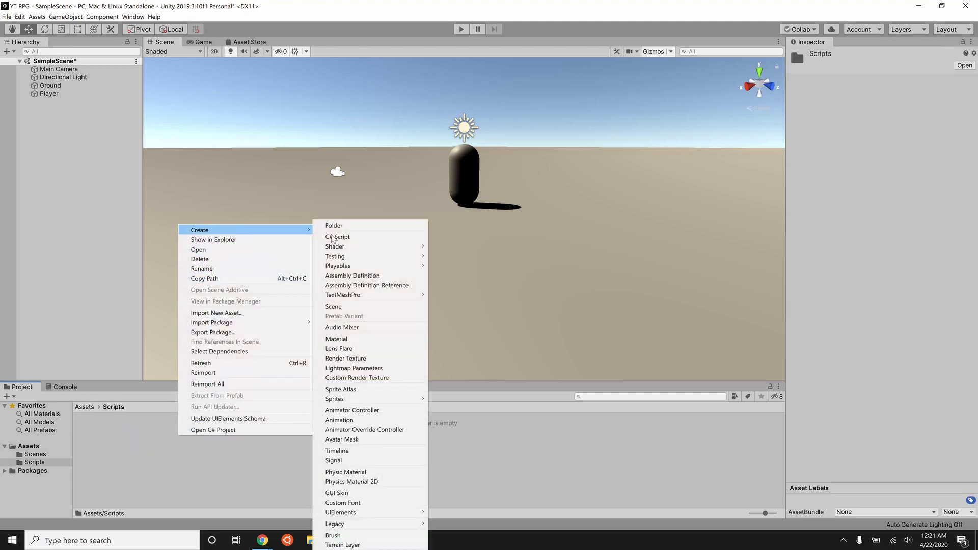
pyautogui.click(385, 238)
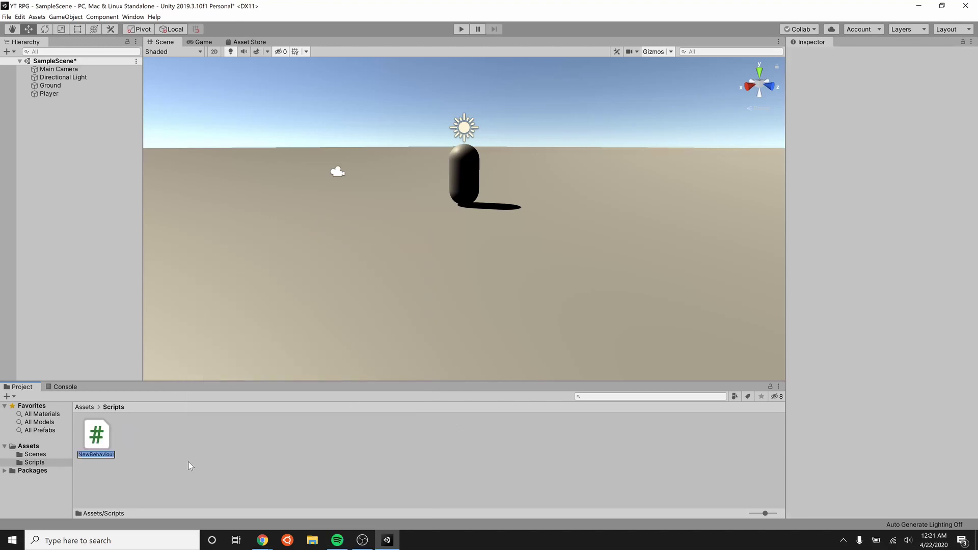
pyautogui.write('PlayerController')
pyautogui.press('Return')
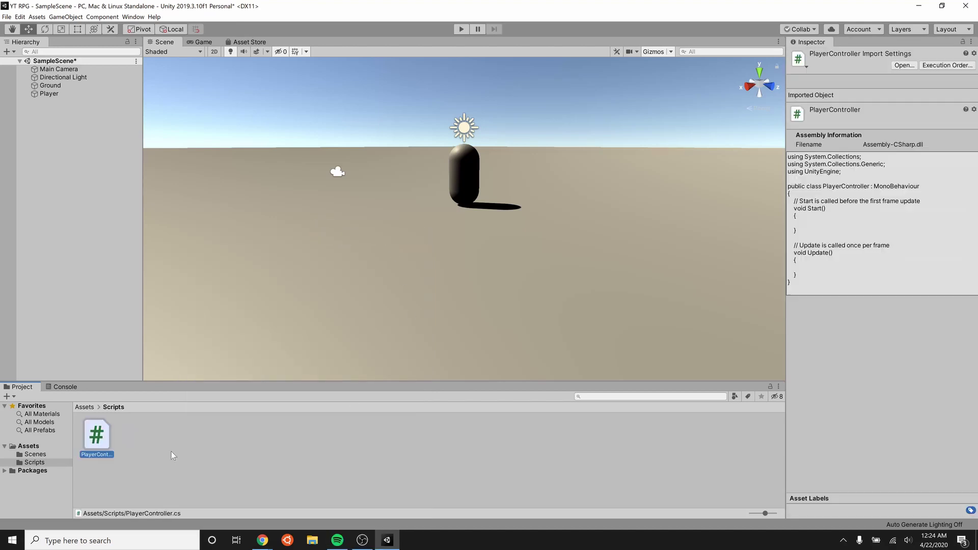
pyautogui.doubleClick(96, 437)
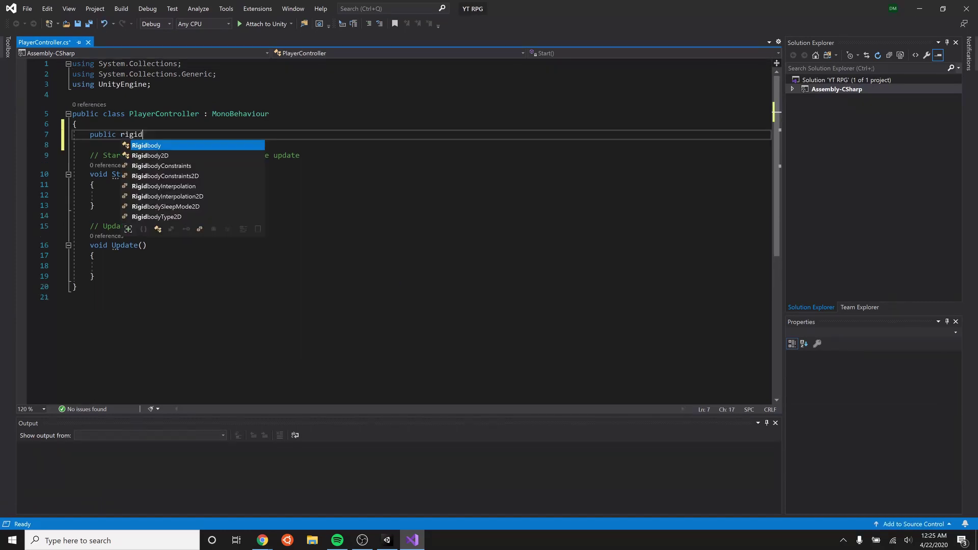
# Declare a public Rigidbody field named player and add a private FixedUpdate method below Update in PlayerController
pyautogui.write('body player;')
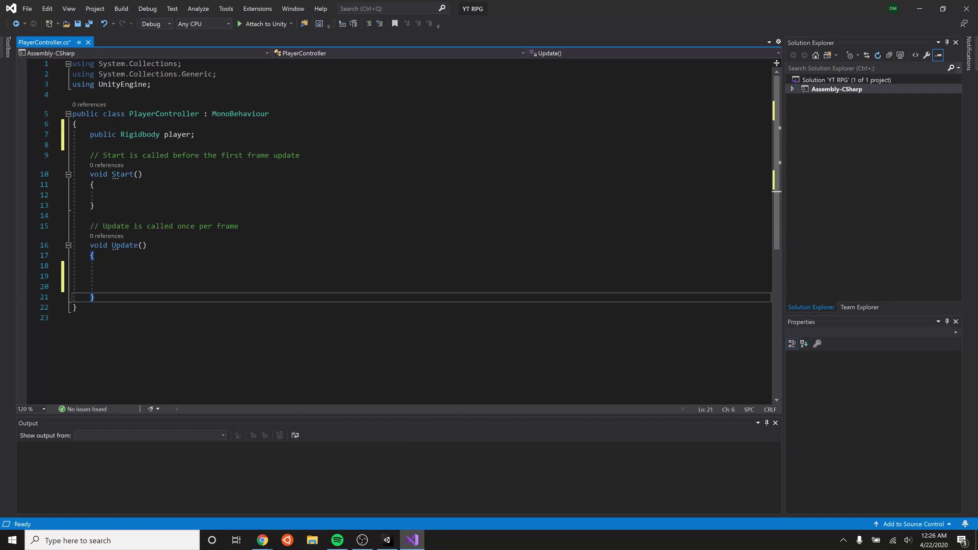
pyautogui.press('Return')
pyautogui.press('Return')
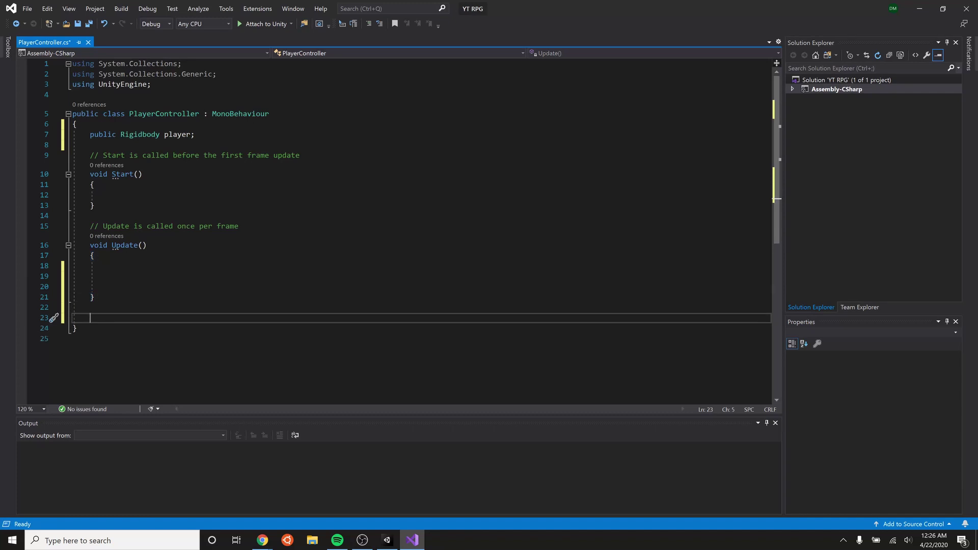
pyautogui.write('void Fix')
pyautogui.press('Tab')
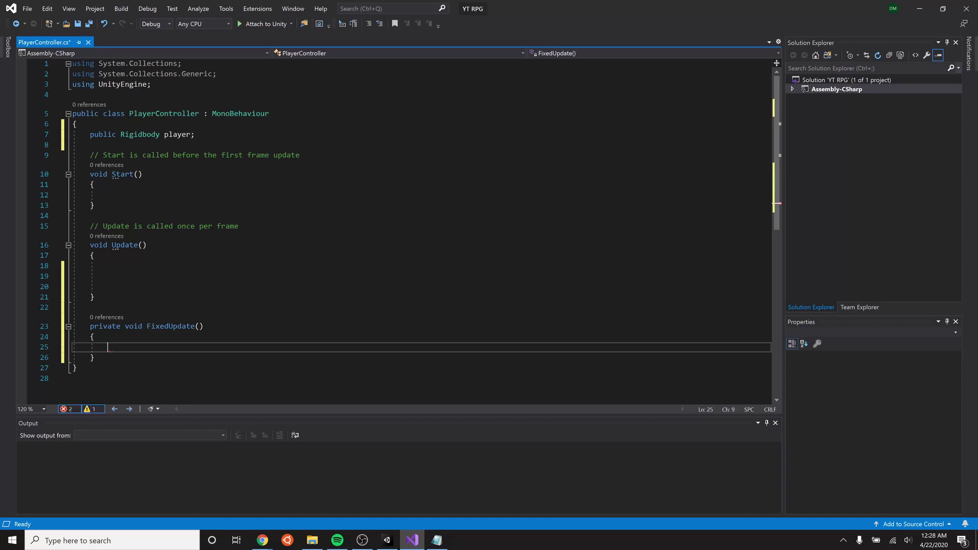
# Declare a Vector3 variable named playerInput inside FixedUpdate
pyautogui.write('vector3')
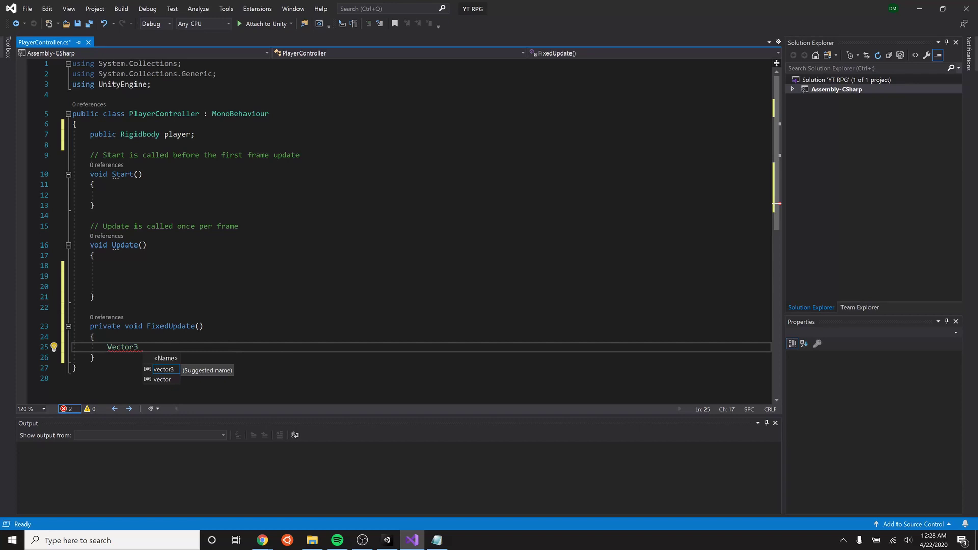
pyautogui.write('playerInput')
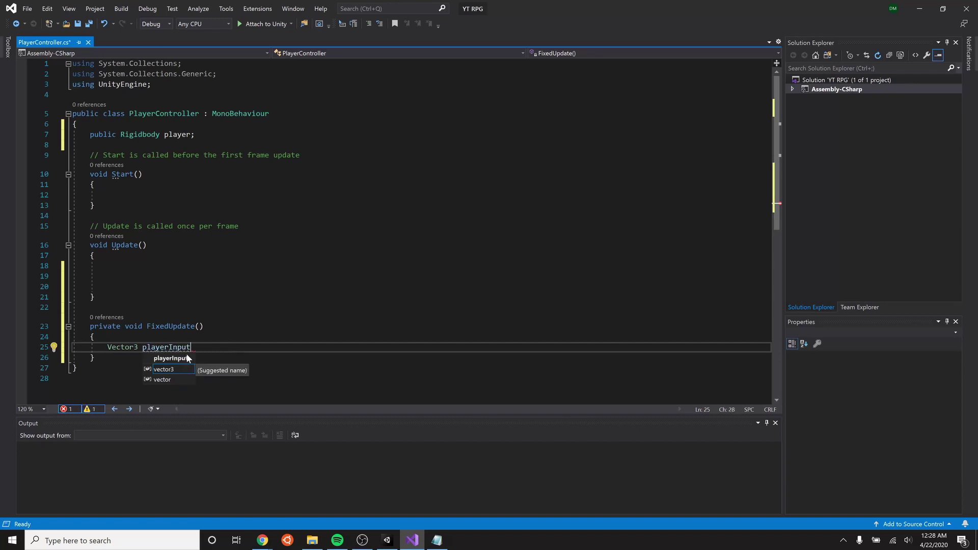
pyautogui.write(';')
pyautogui.press('Return')
# Assign playerInput a new Vector3 with Input.GetAxis("Horizonal") as its X component
pyautogui.write('player')
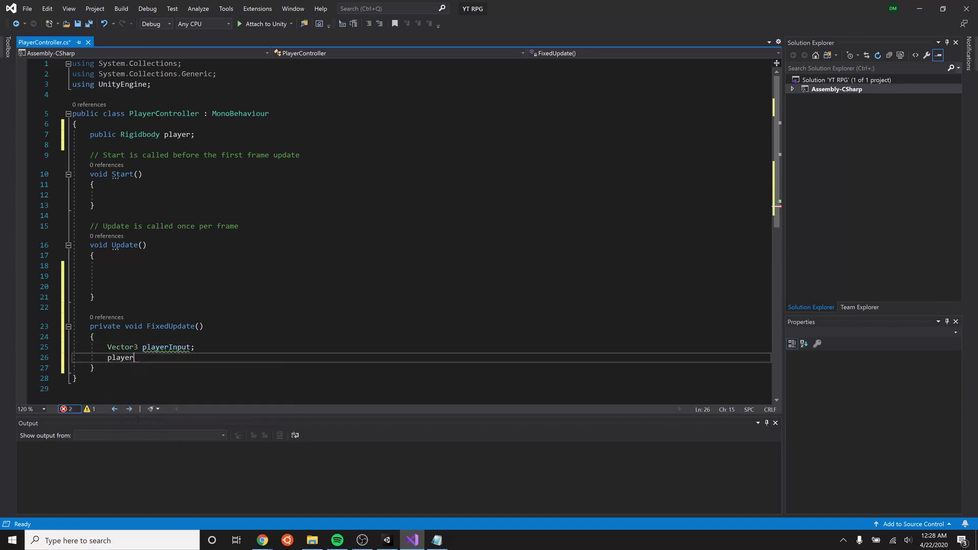
pyautogui.write('in')
pyautogui.press('Tab')
pyautogui.write('= new')
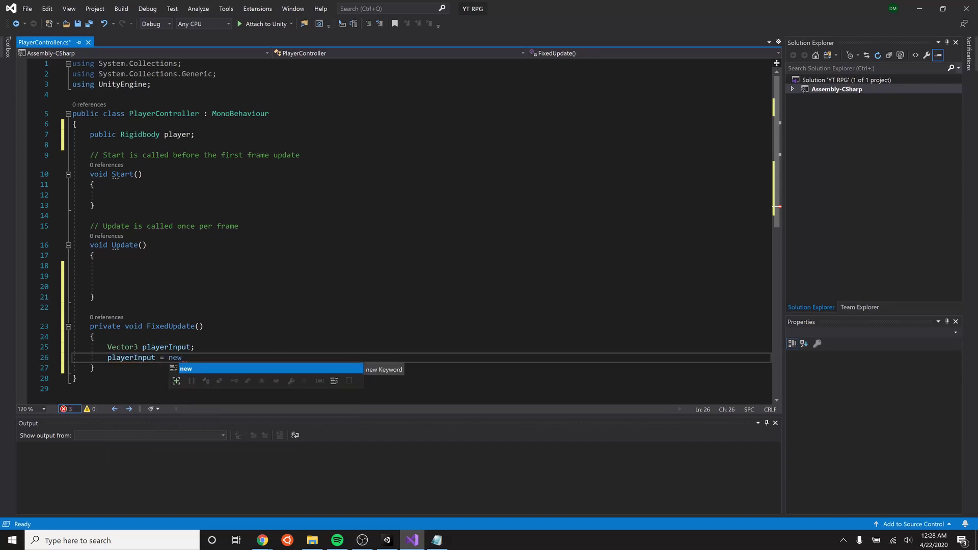
pyautogui.write(' Vector3')
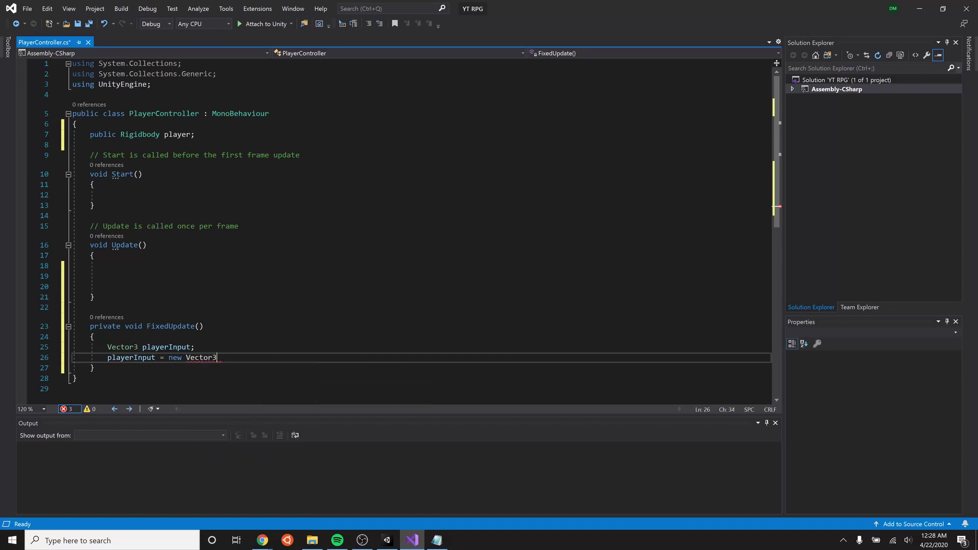
pyautogui.write('(input')
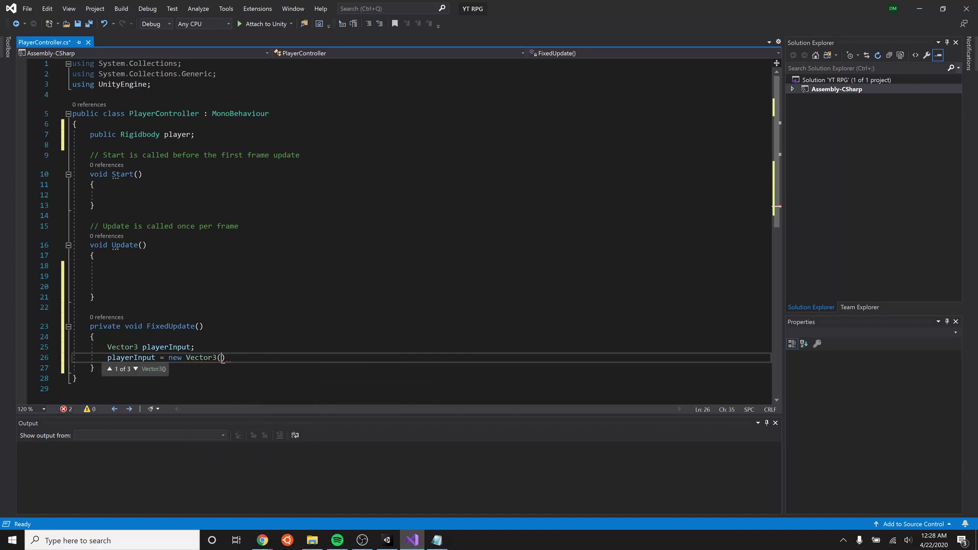
pyautogui.write('.GetAxis')
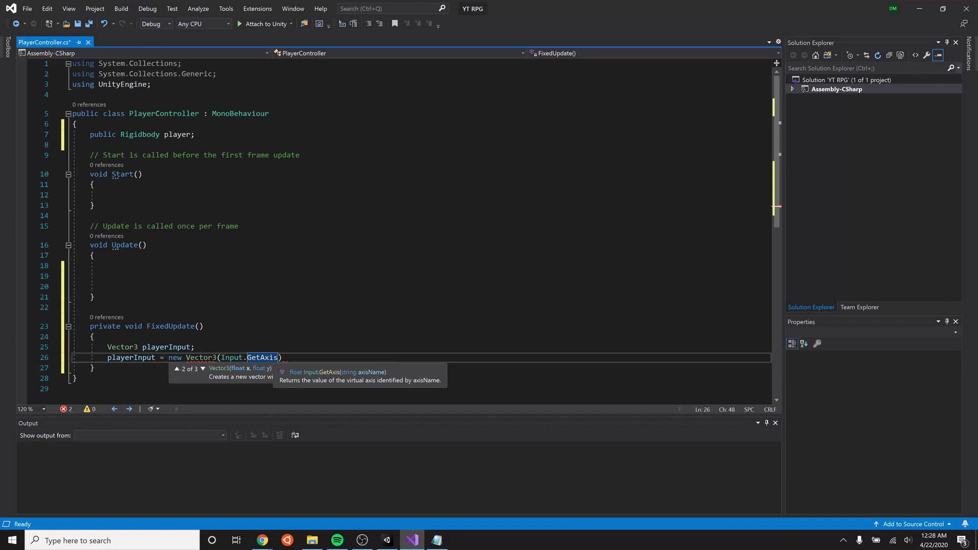
pyautogui.press('Escape')
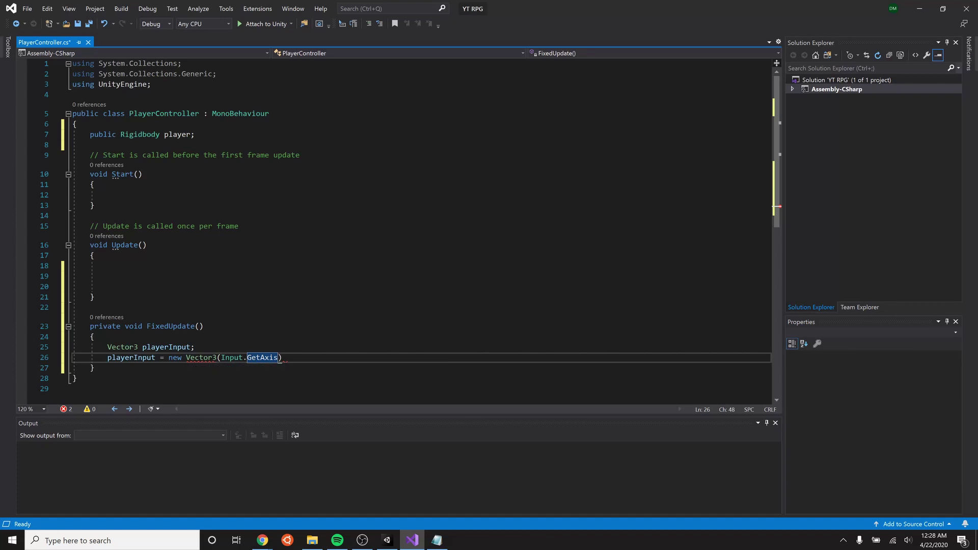
pyautogui.write('("Hor')
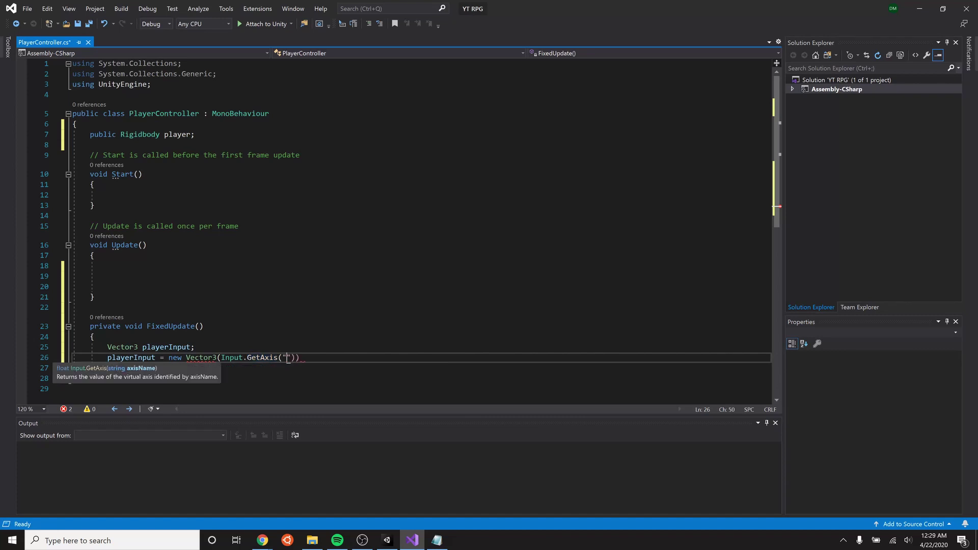
pyautogui.write('izonal")')
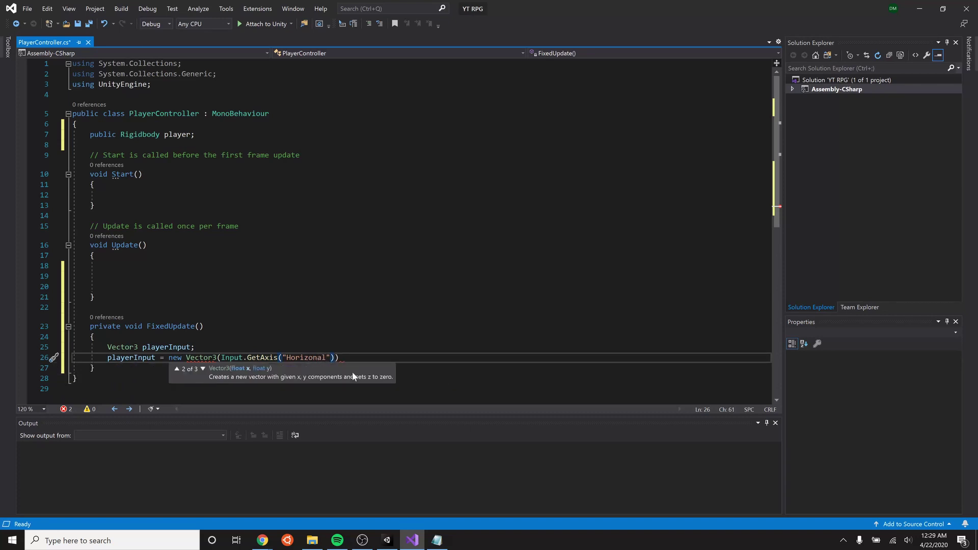
# Complete the playerInput vector with 0 as Y and Input.GetAxis("Vertical") as Z, and end the statement
pyautogui.write(', 0,')
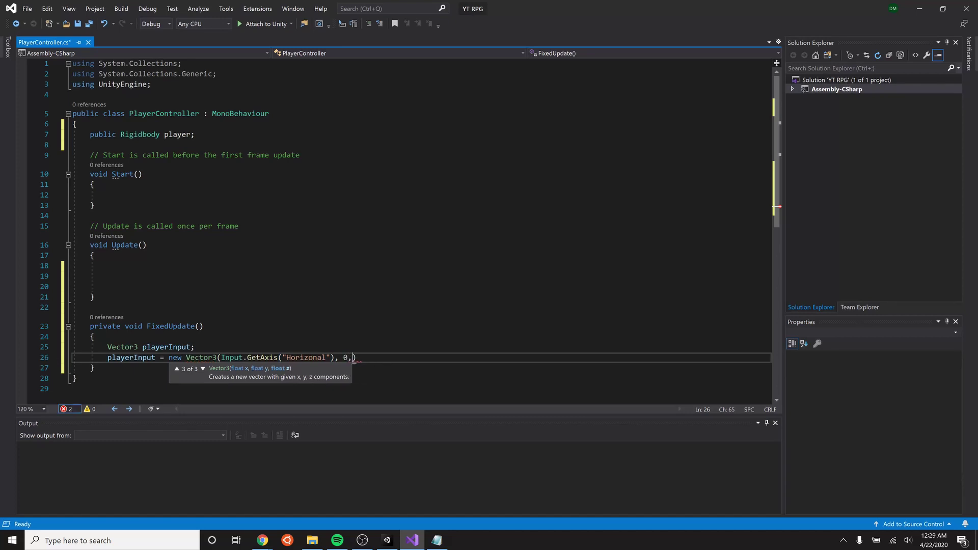
pyautogui.write(' Input')
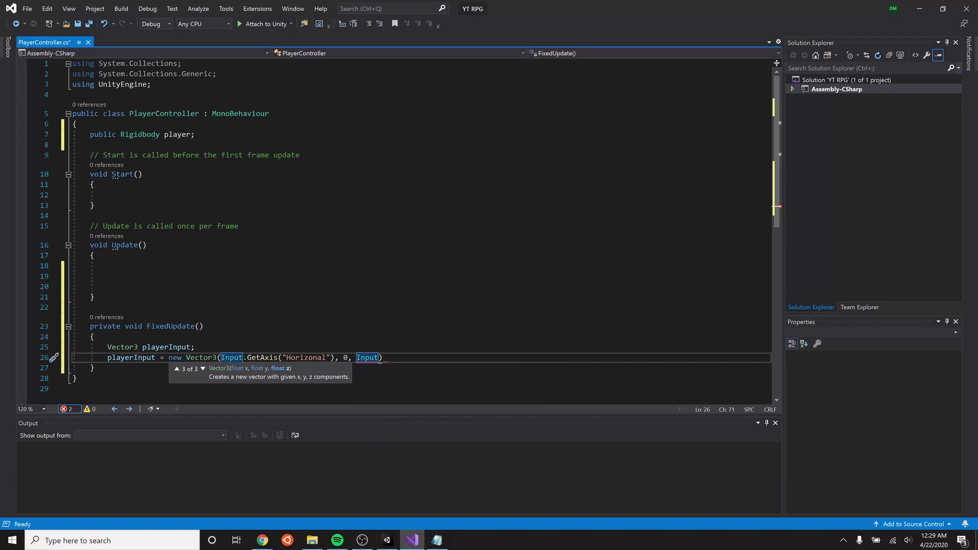
pyautogui.write('.GetAxis')
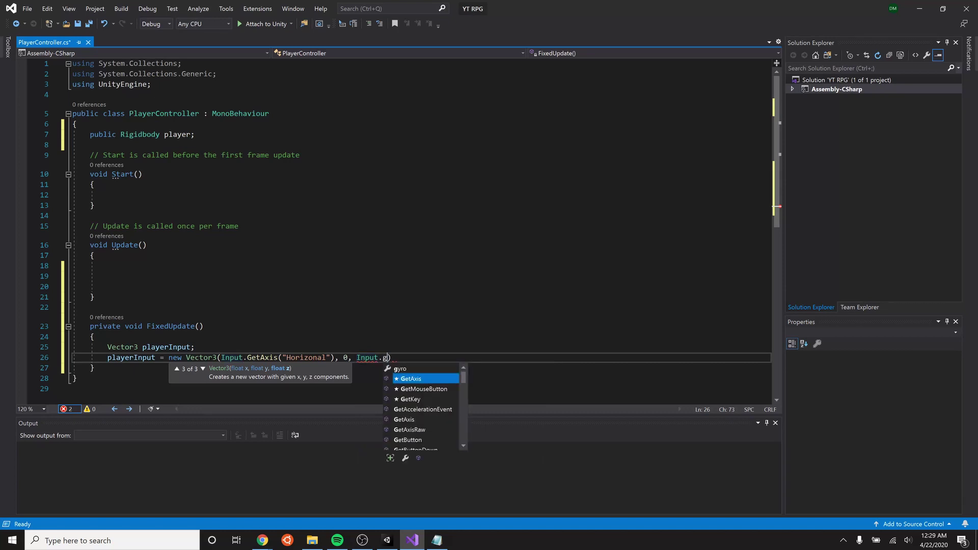
pyautogui.write('("Verti')
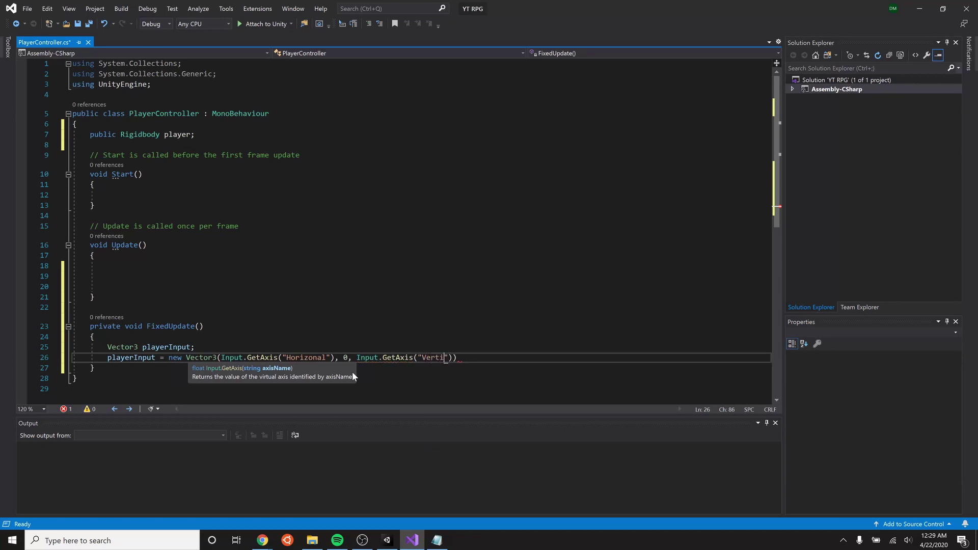
pyautogui.write('cal")')
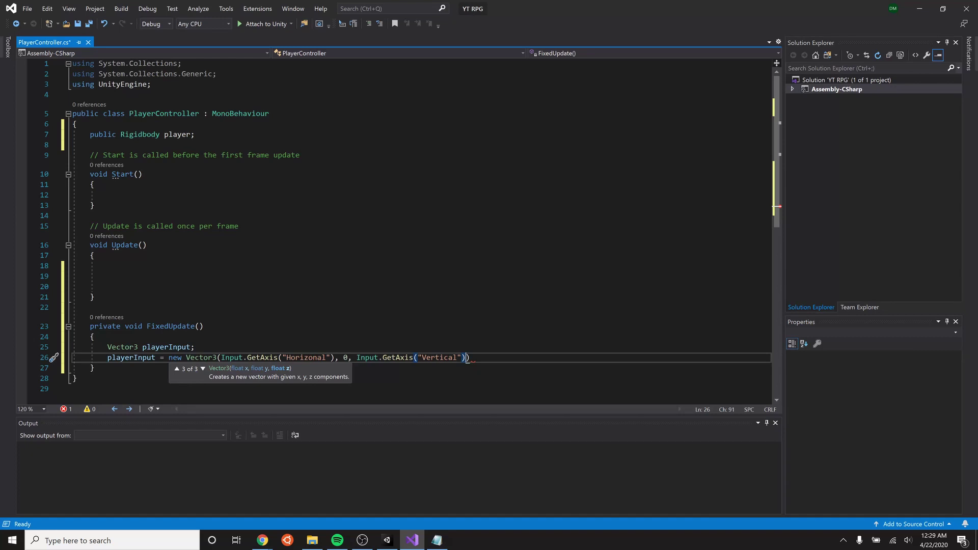
pyautogui.write(')')
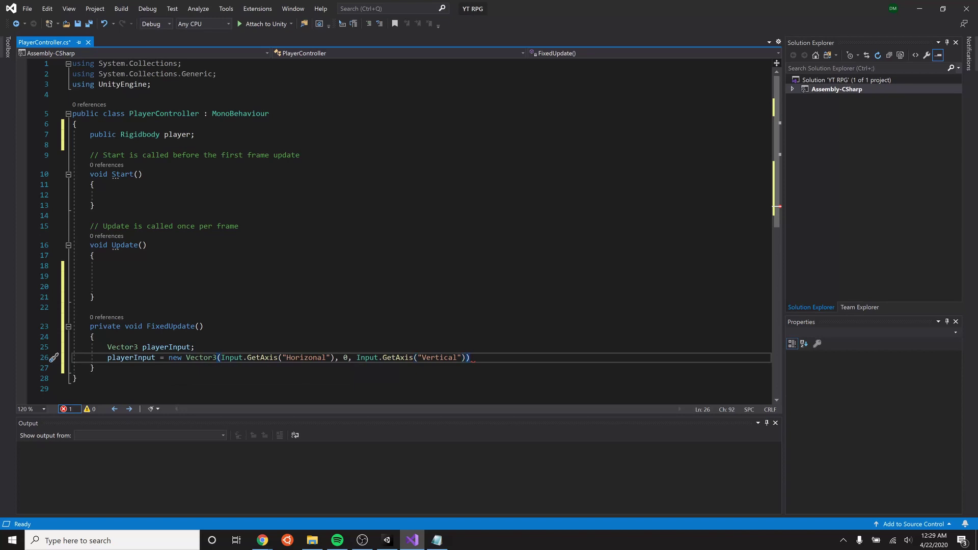
pyautogui.write(';')
pyautogui.press('Return')
pyautogui.press('Return')
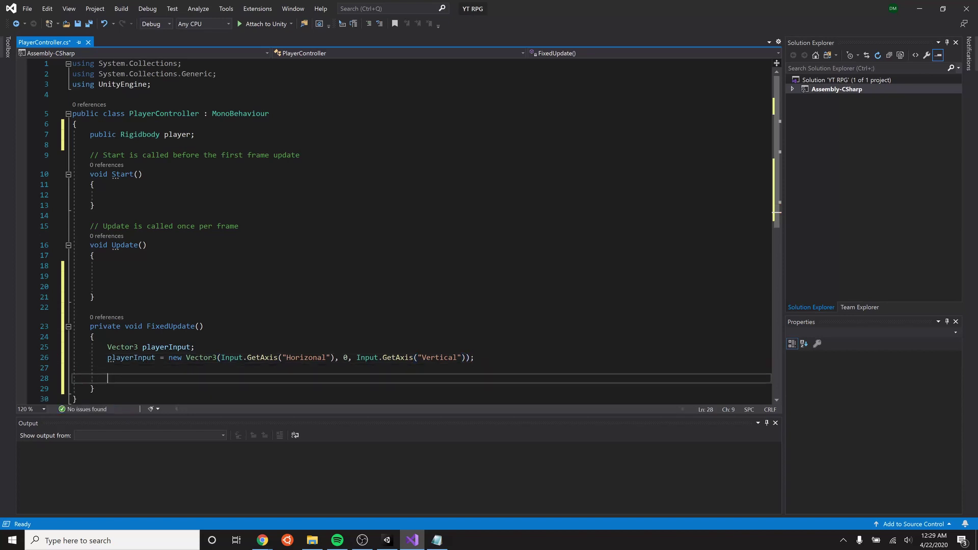
# Set player.velocity equal to playerInput at the end of FixedUpdate and save the script
pyautogui.write('player')
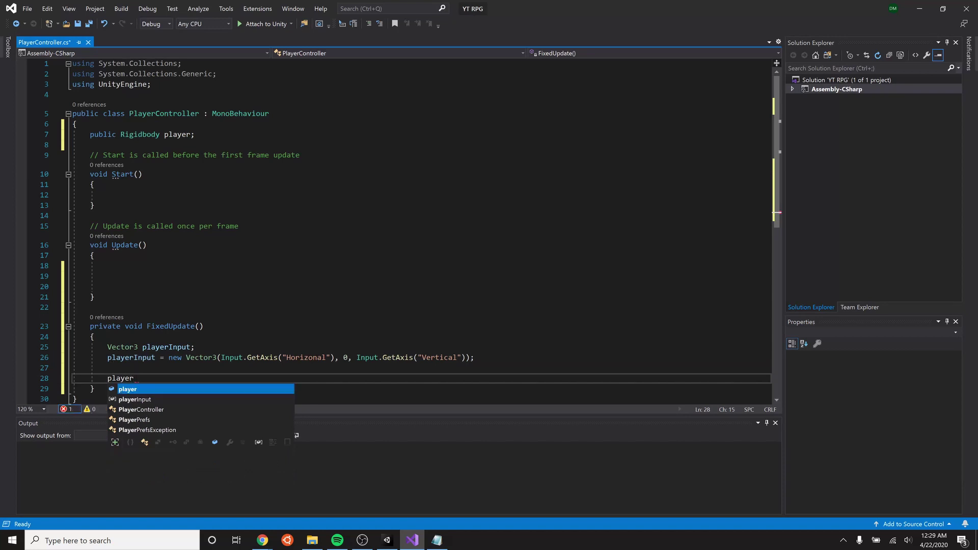
pyautogui.write('.velo')
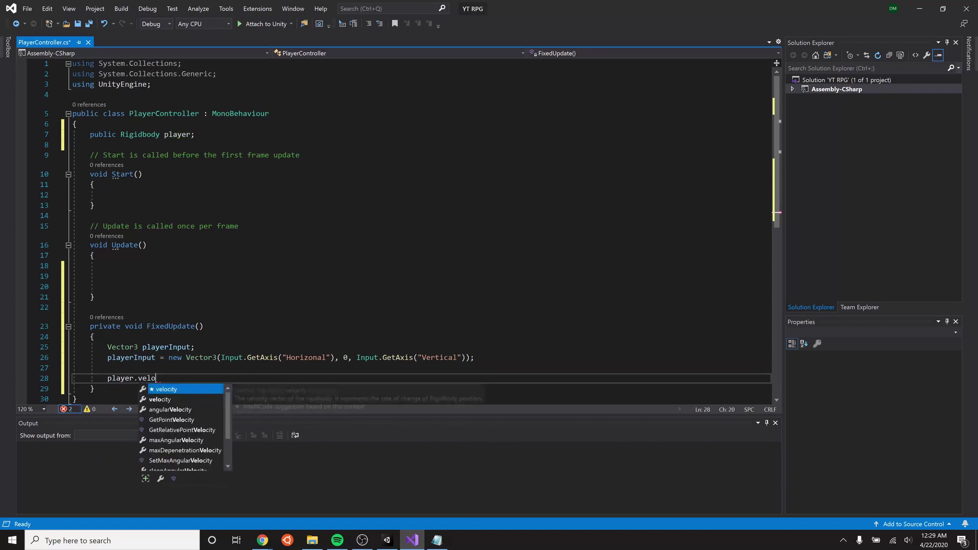
pyautogui.press('Tab')
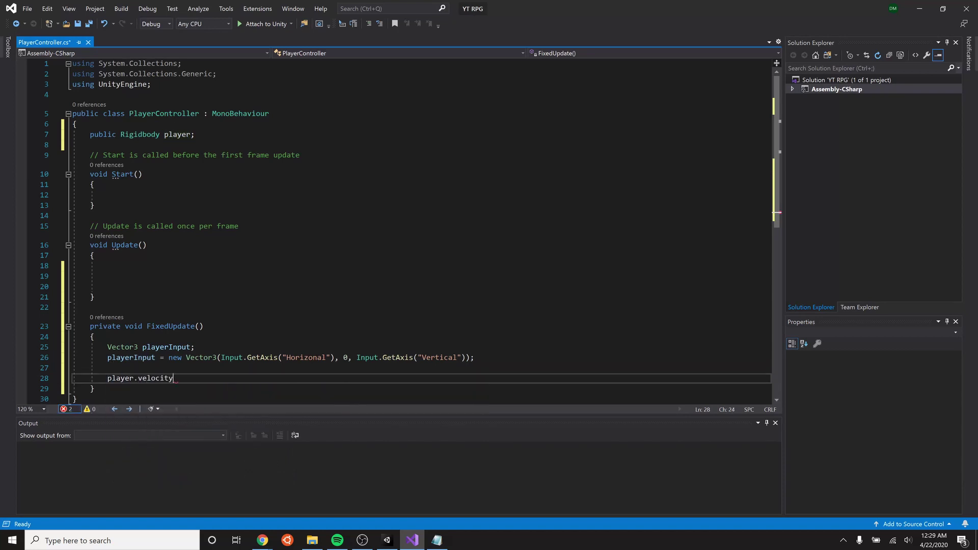
pyautogui.write('= playerInput;')
pyautogui.hotkey('ctrl', 's')
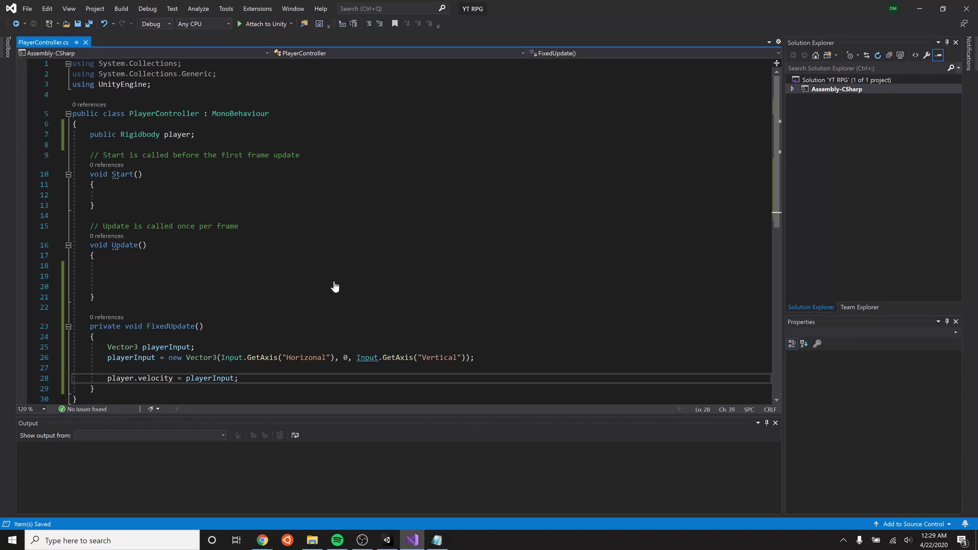
# Switch to Unity and attach the PlayerController script to the Player object
pyautogui.hotkey('alt', 'Tab')
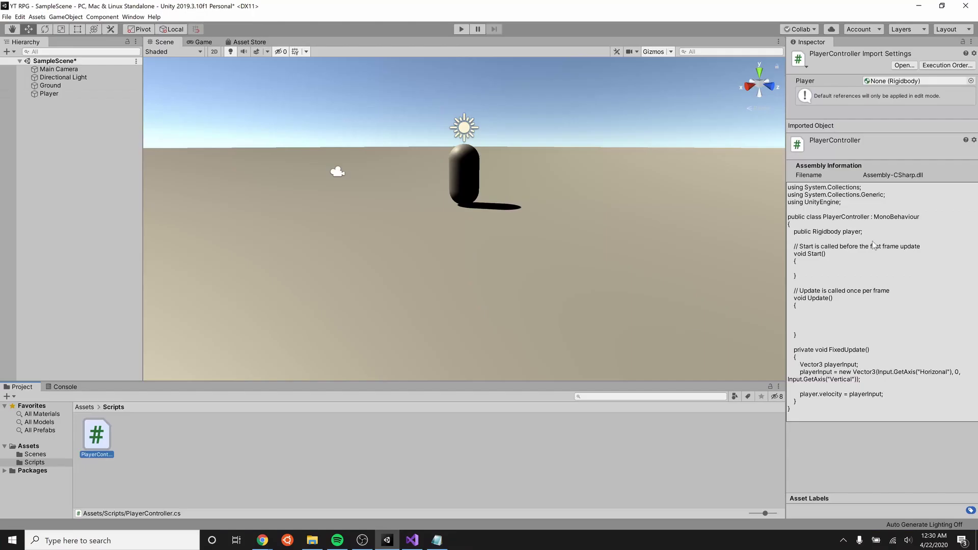
pyautogui.click(49, 94)
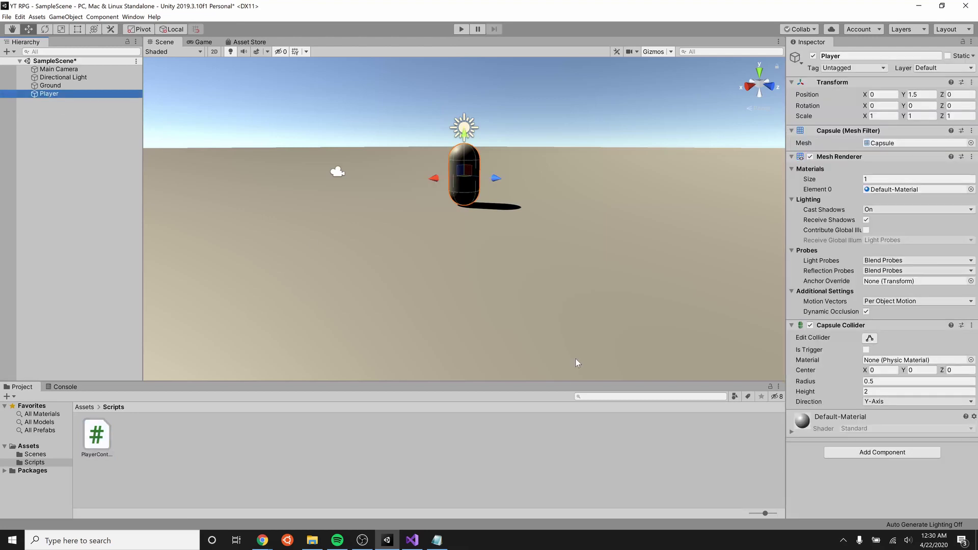
pyautogui.moveTo(91, 442); pyautogui.dragTo(821, 457)
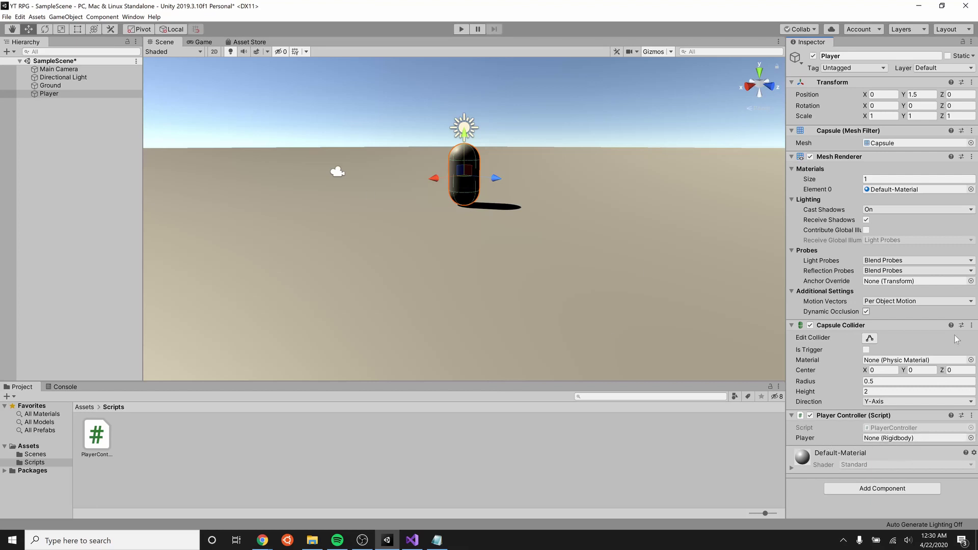
# Add a Rigidbody component to the Player and assign it to the Player field of its Player Controller script
pyautogui.click(897, 490)
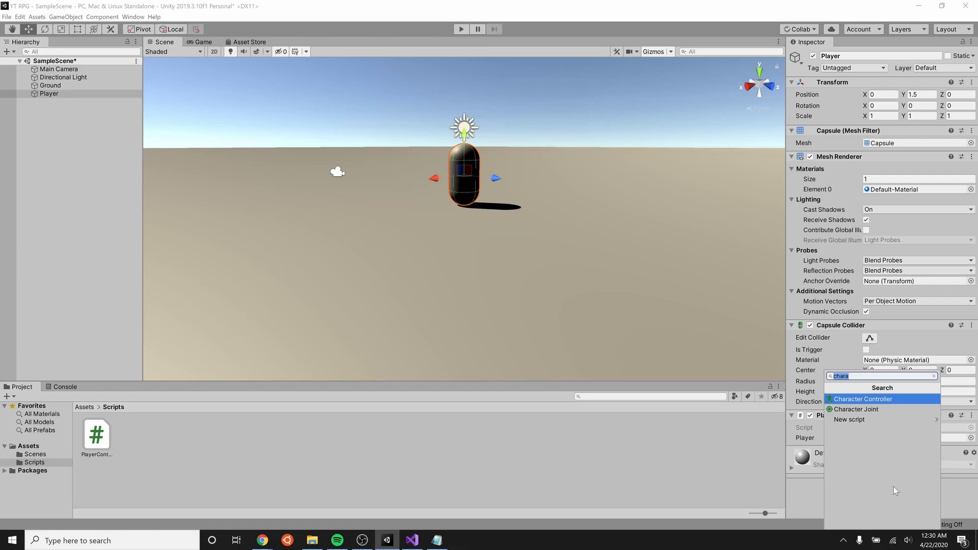
pyautogui.write('rigi')
pyautogui.press('Return')
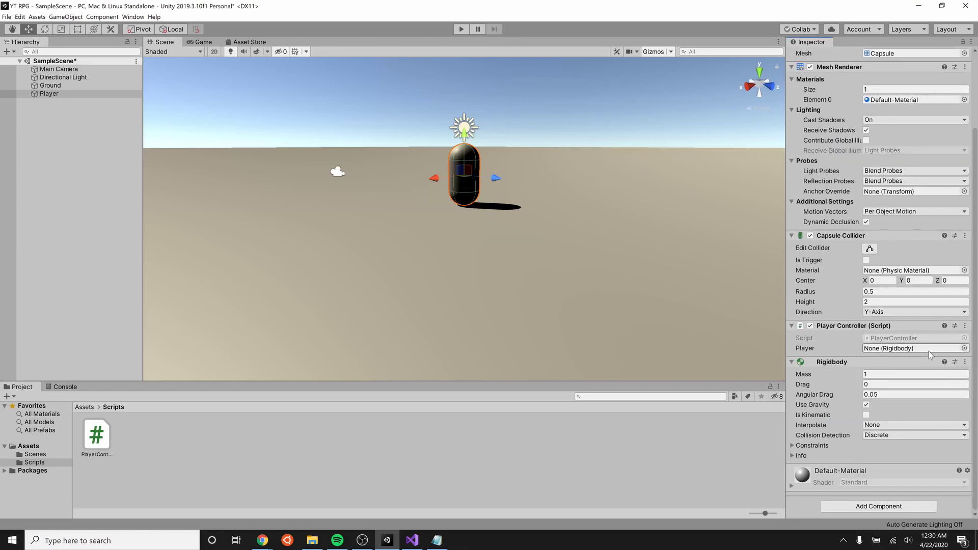
pyautogui.click(964, 348)
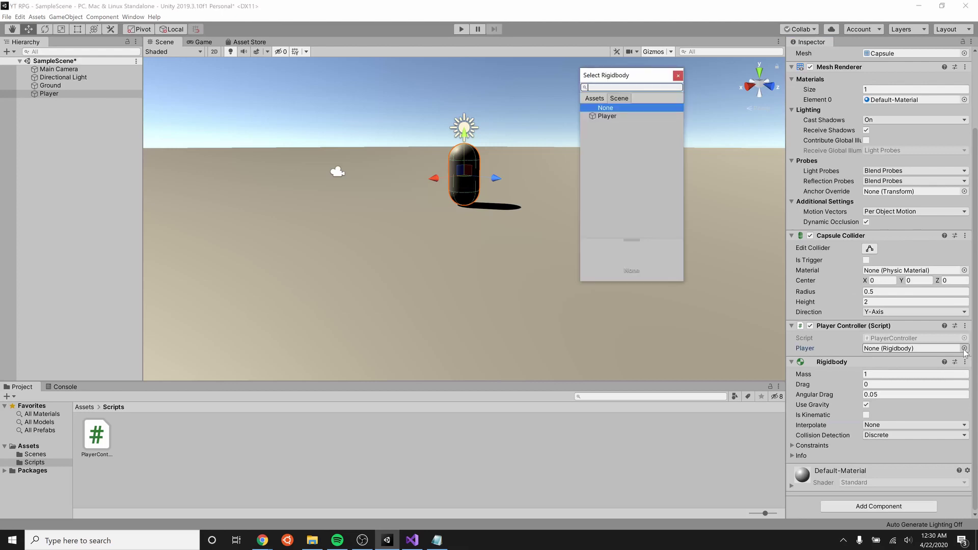
pyautogui.doubleClick(610, 116)
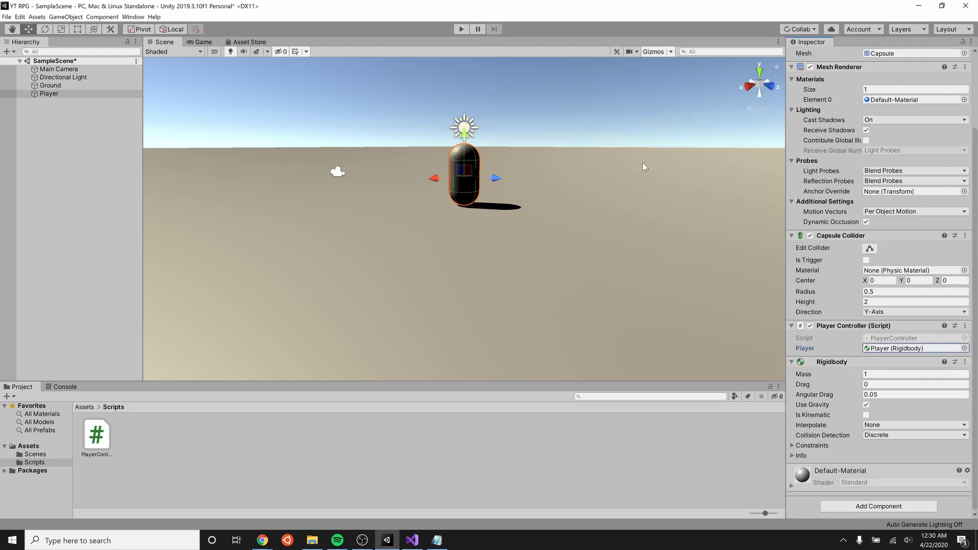
# Try running the scene, switch to Visual Studio, correct the first GetAxis name in PlayerController to "Horizontal", and save the script
pyautogui.click(463, 29)
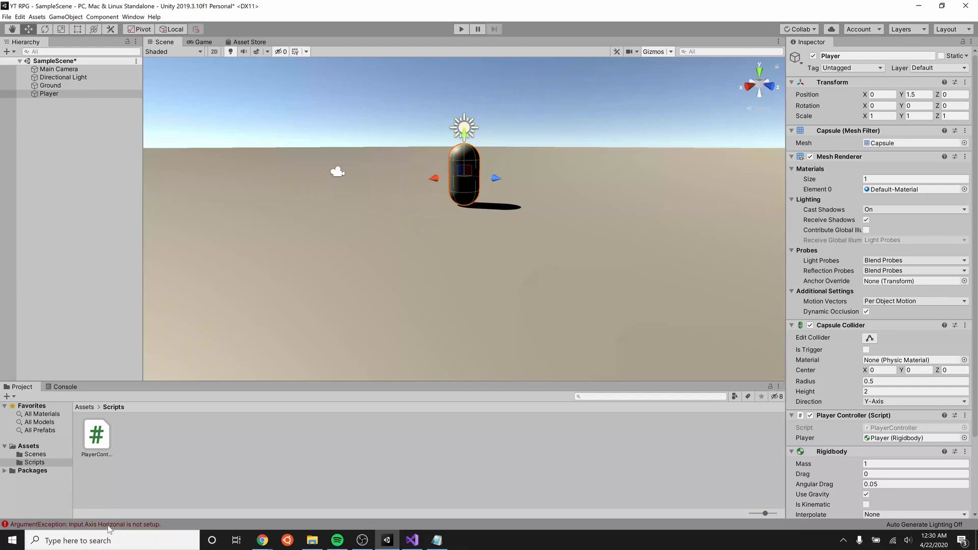
pyautogui.click(412, 540)
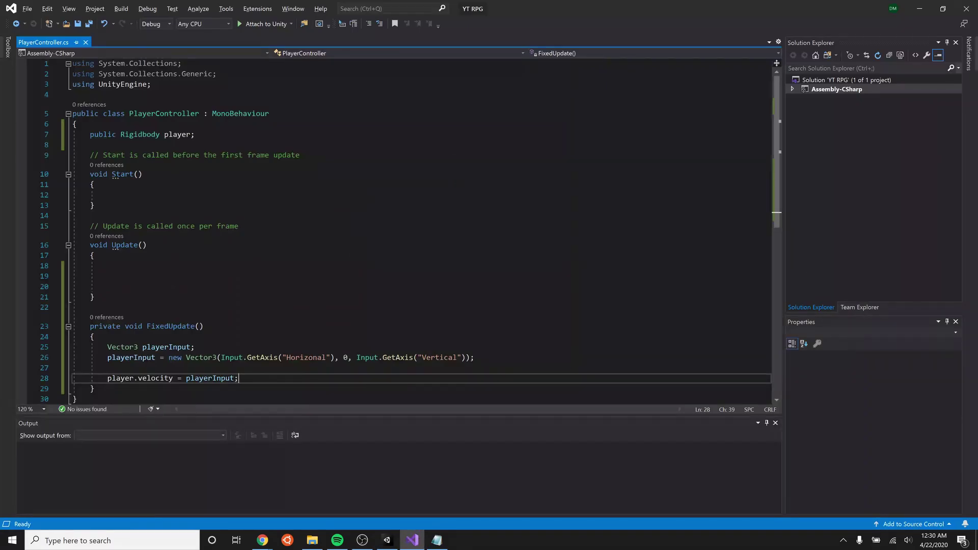
pyautogui.doubleClick(305, 357)
pyautogui.write('Horizontal')
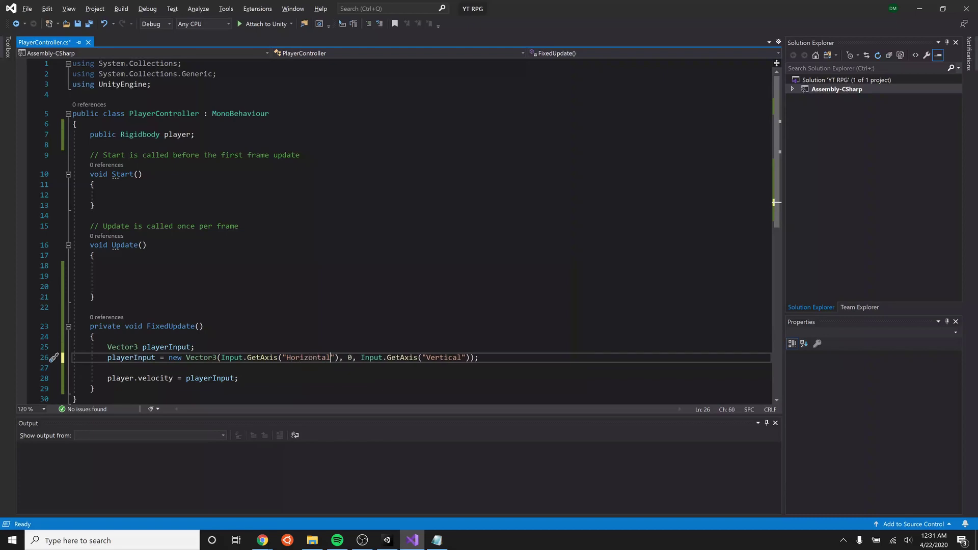
pyautogui.hotkey('ctrl', 's')
pyautogui.click(95, 337)
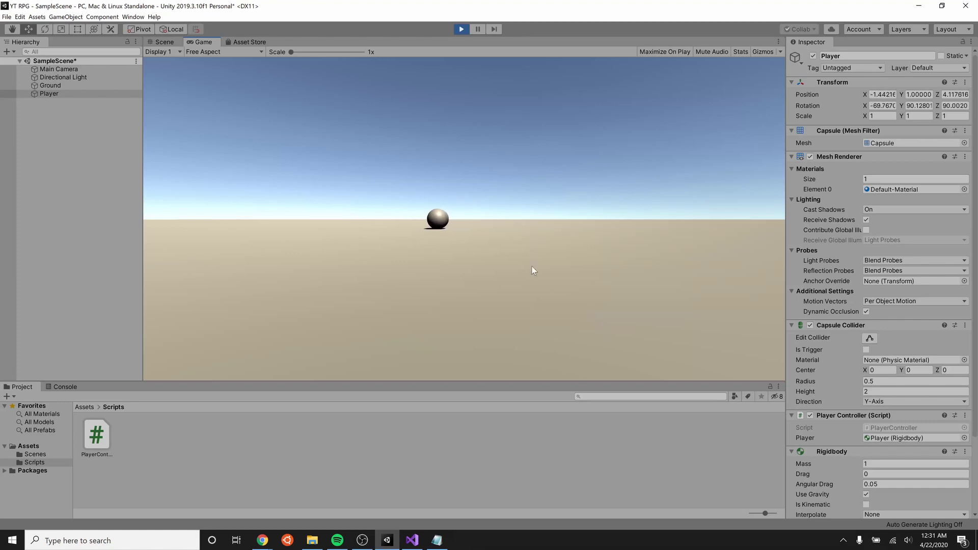
# Stop the running scene and raise the Main Camera vertically to about Y 6.79
pyautogui.click(460, 31)
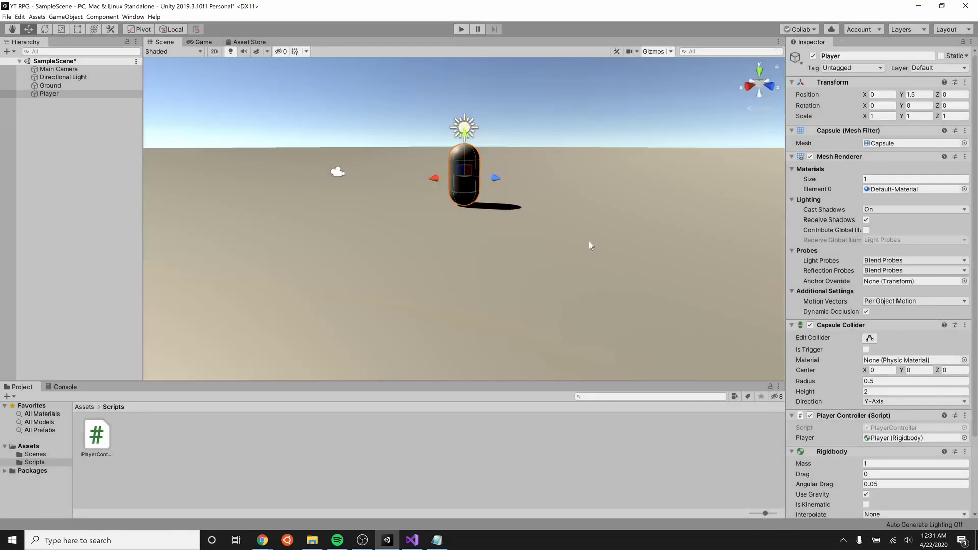
pyautogui.click(338, 172)
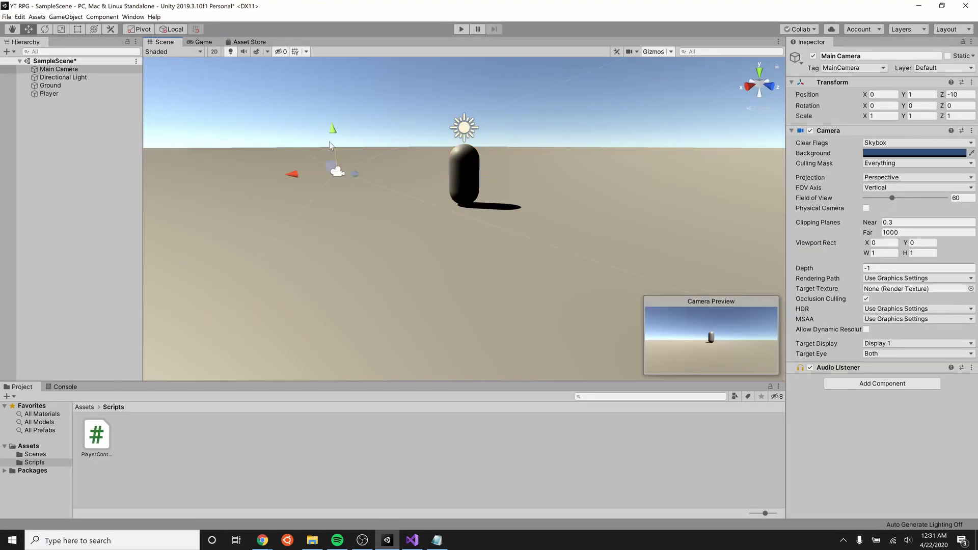
pyautogui.moveTo(335, 129); pyautogui.dragTo(322, 55)
pyautogui.scroll(3, 340, 160)
pyautogui.scroll(-7, 340, 159)
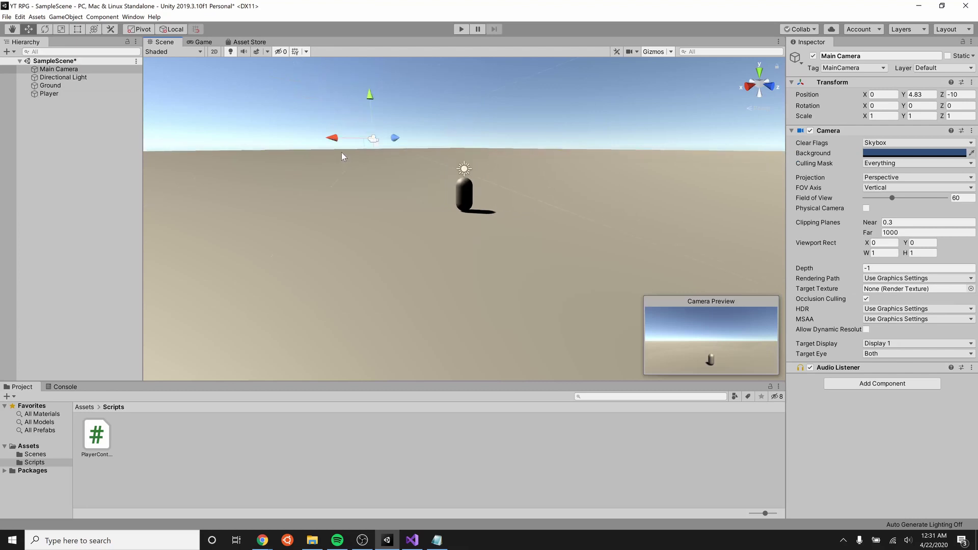
pyautogui.moveTo(382, 103); pyautogui.dragTo(381, 81)
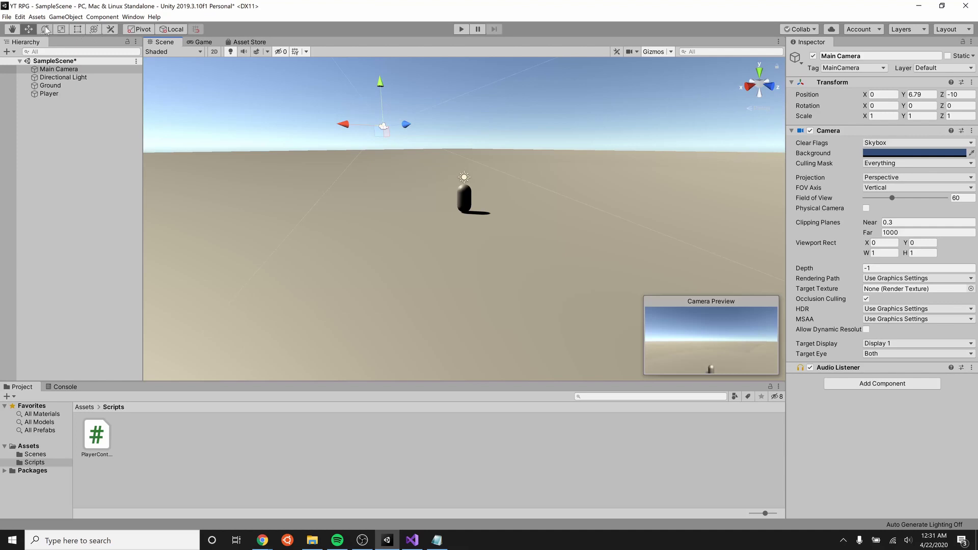
# Set the Main Camera's X rotation to 30, leaving its Y rotation at 0
pyautogui.click(921, 106)
pyautogui.write('90')
pyautogui.press('BackSpace')
pyautogui.press('BackSpace')
pyautogui.click(883, 106)
pyautogui.write('30')
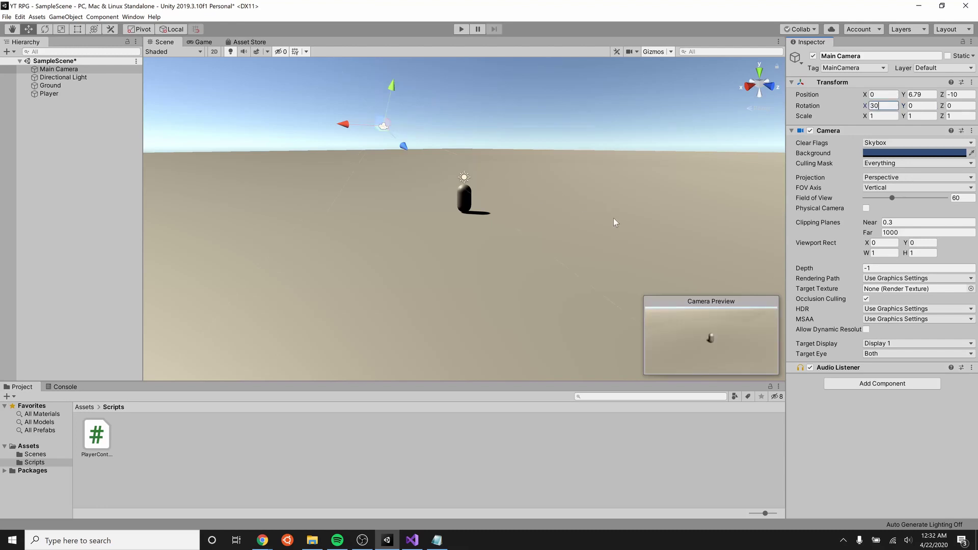
pyautogui.click(578, 252)
# Freeze the Player's Rigidbody rotation on the X and Z axes
pyautogui.click(464, 199)
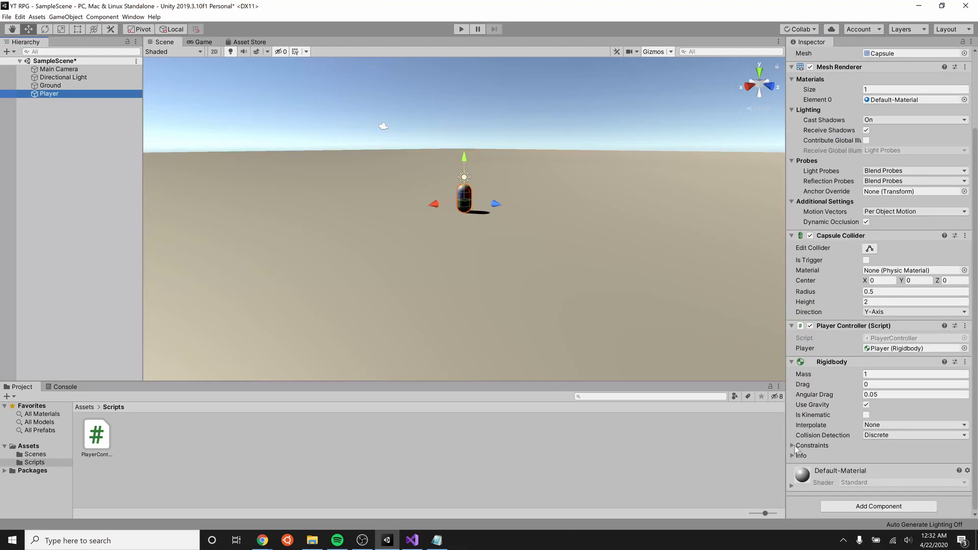
pyautogui.click(793, 445)
pyautogui.scroll(-2, 826, 462)
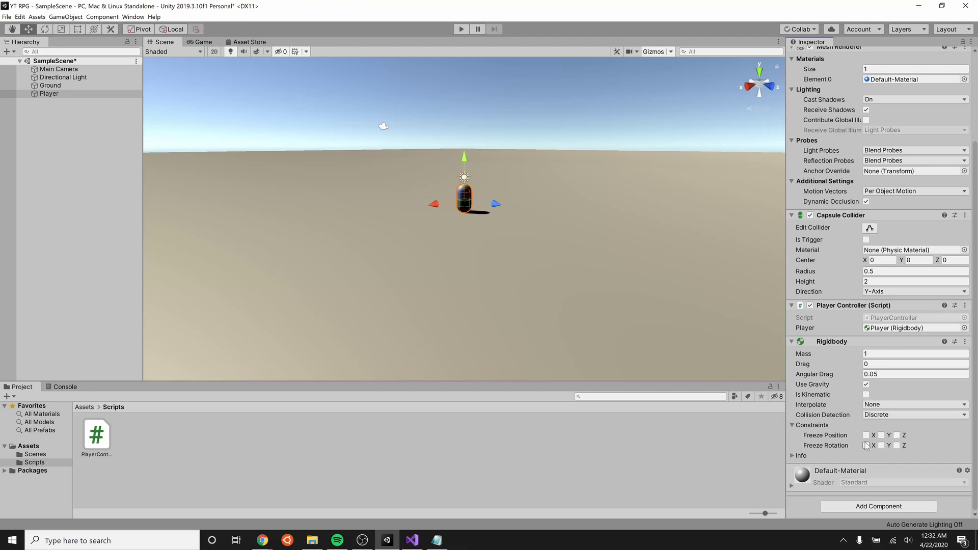
pyautogui.click(897, 446)
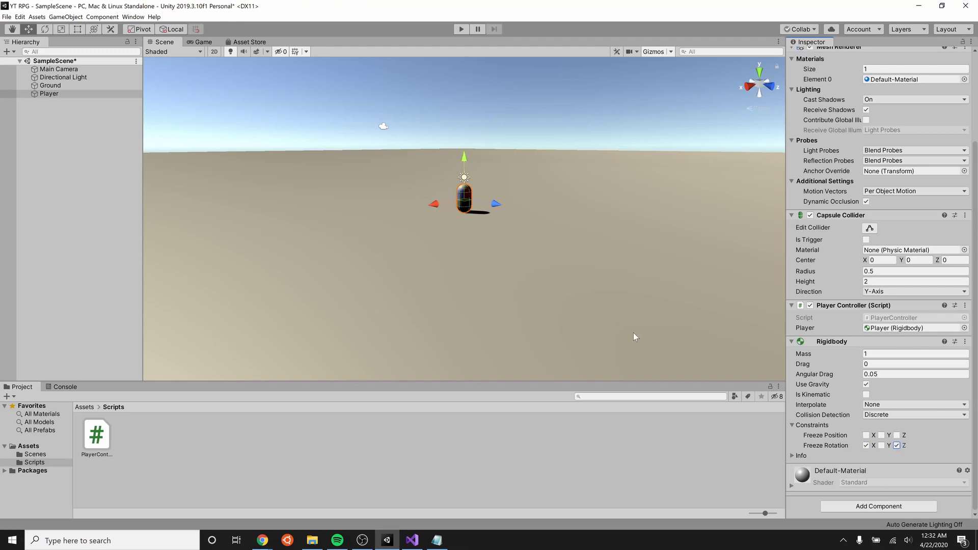
# Run the scene, test moving the Player forward, backward and sideways, and stop the scene
pyautogui.click(462, 30)
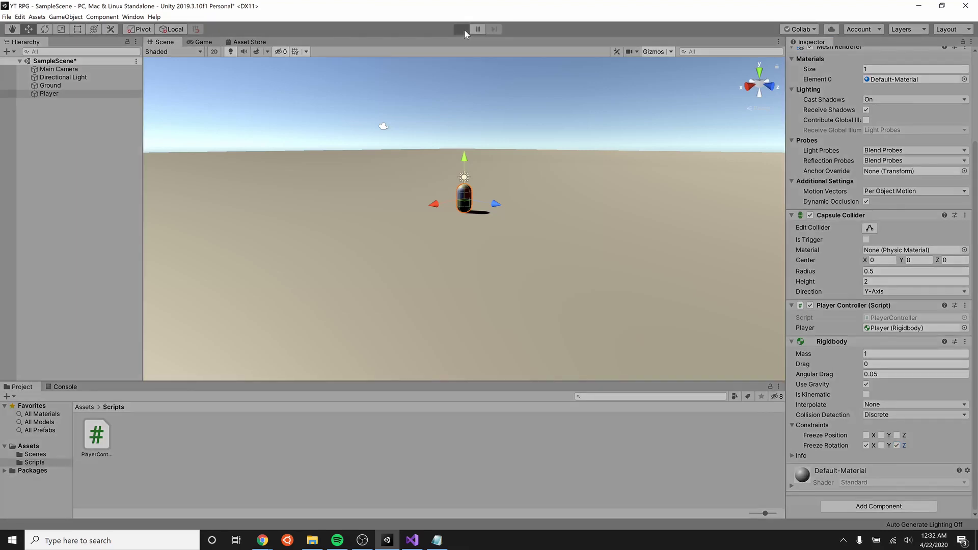
pyautogui.press('w')
pyautogui.press('s')
pyautogui.press('a')
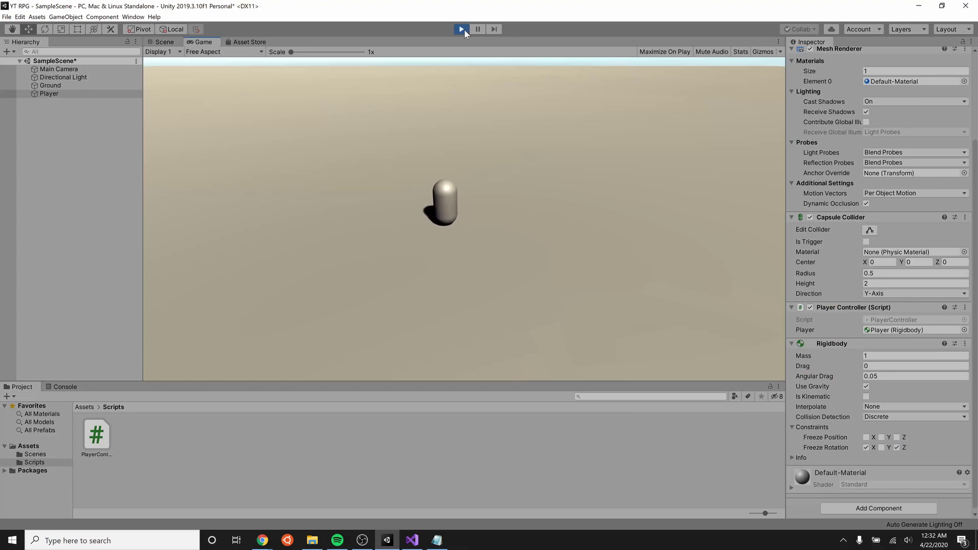
pyautogui.press('d')
pyautogui.press('d')
pyautogui.press('a')
pyautogui.press('d')
pyautogui.press('w')
pyautogui.press('s')
pyautogui.press('a')
pyautogui.press('s')
pyautogui.press('d')
pyautogui.click(462, 29)
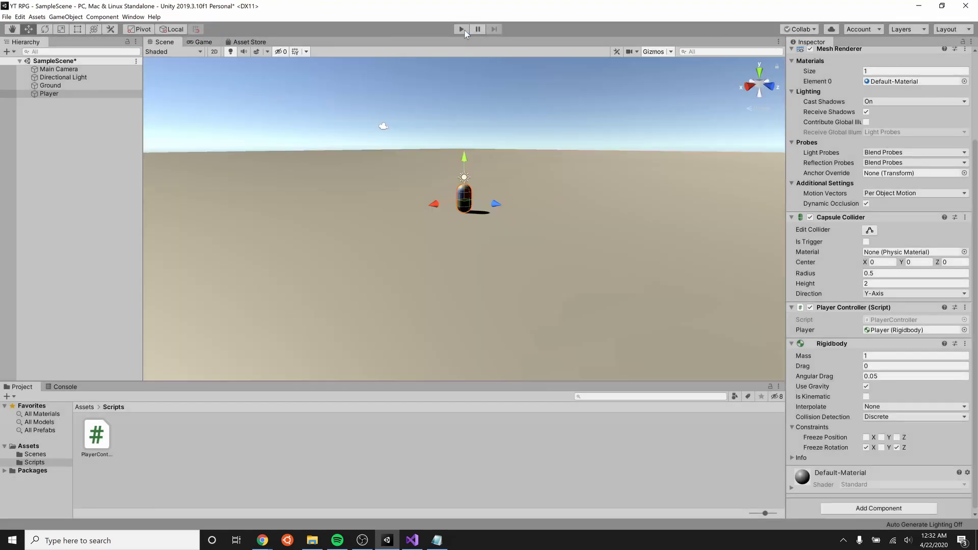
# Switch to Visual Studio, add Debug.Log(Input.GetAxis("Horizontal")); to FixedUpdate in PlayerController, and save the script
pyautogui.hotkey('alt', 'Tab')
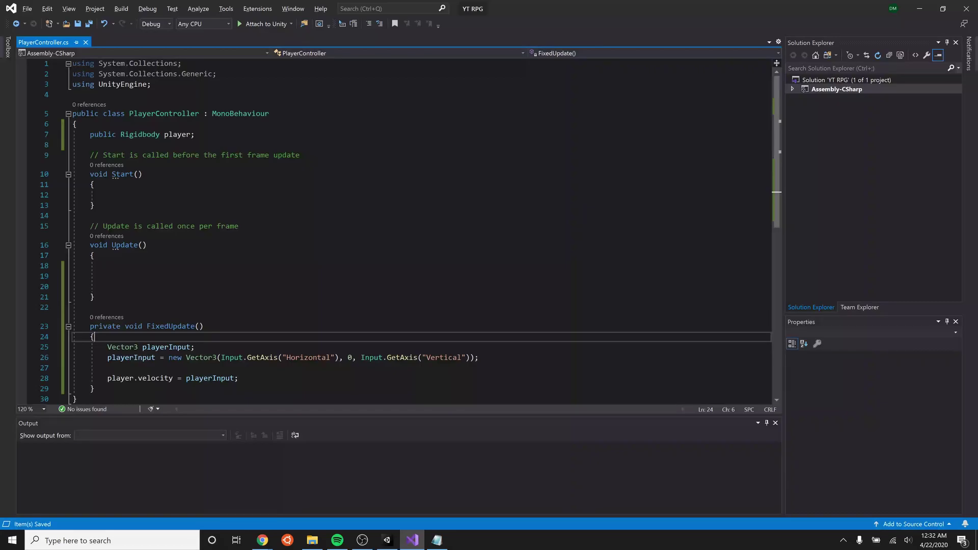
pyautogui.hotkey('alt', 'Tab')
pyautogui.hotkey('alt', 'Tab')
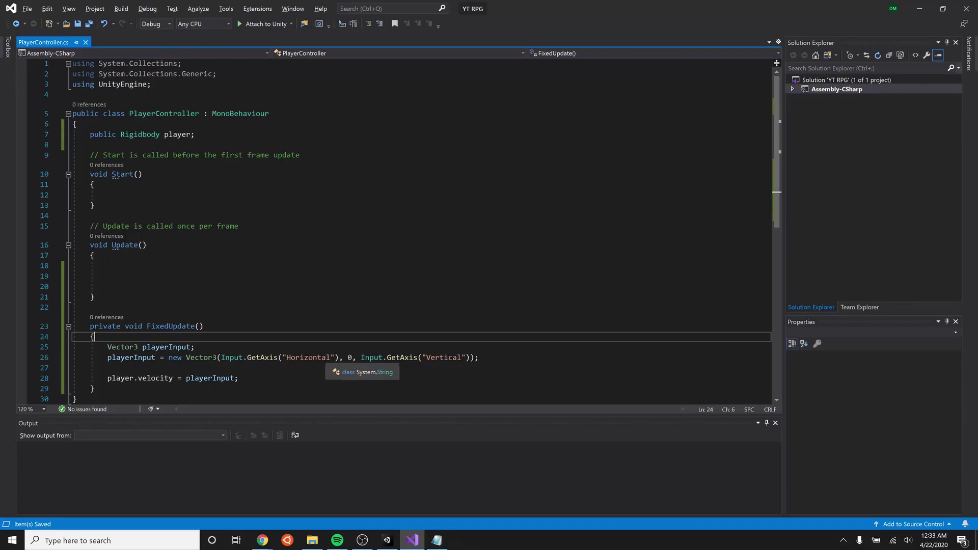
pyautogui.click(480, 357)
pyautogui.press('Return')
pyautogui.press('Return')
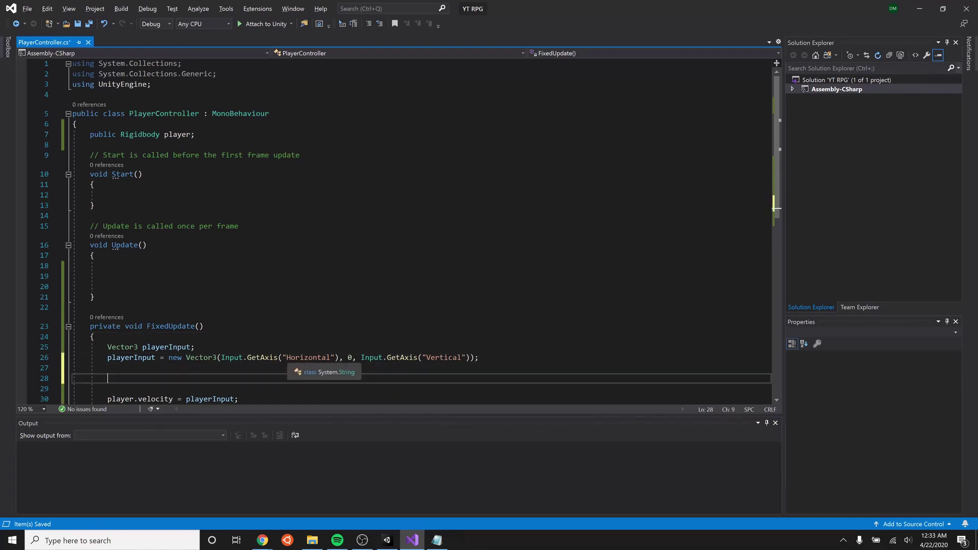
pyautogui.write('Debug.')
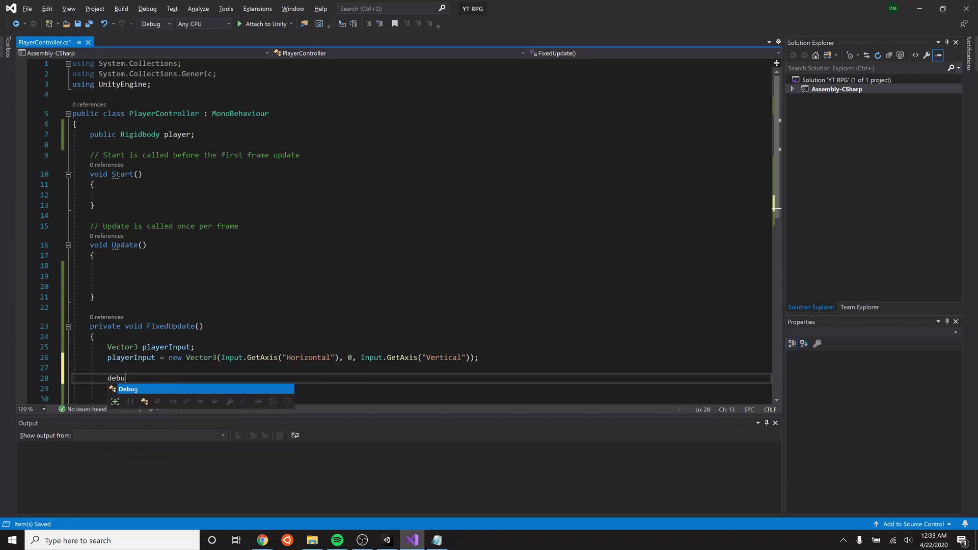
pyautogui.write('Log(')
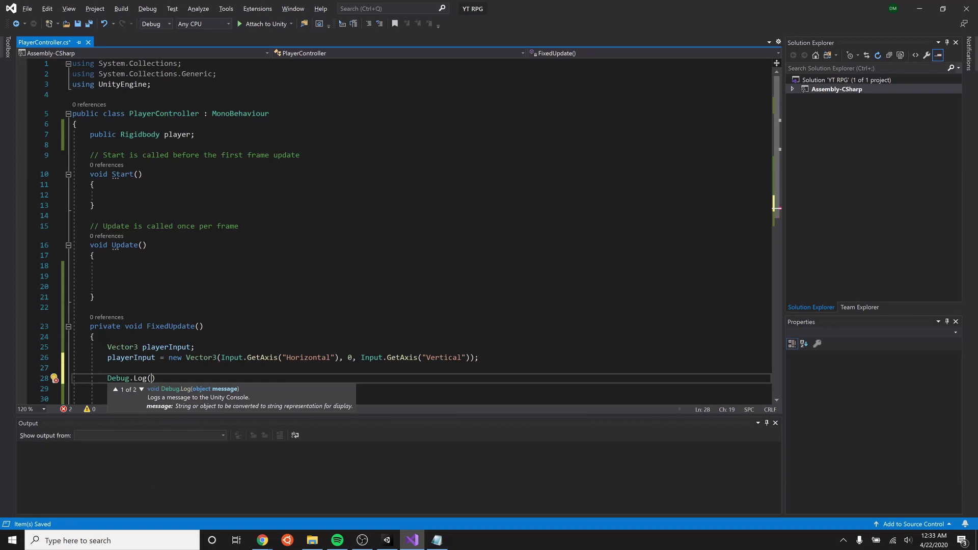
pyautogui.moveTo(221, 357)
pyautogui.mouseDown()
pyautogui.moveTo(107, 347)
pyautogui.moveTo(344, 357)
pyautogui.mouseUp()
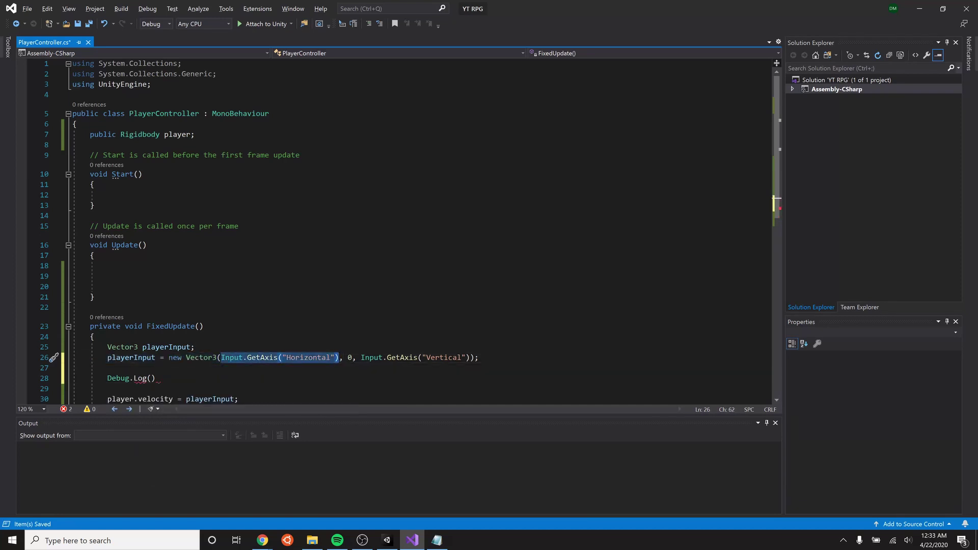
pyautogui.hotkey('ctrl', 'c')
pyautogui.click(151, 378)
pyautogui.hotkey('ctrl', 'v')
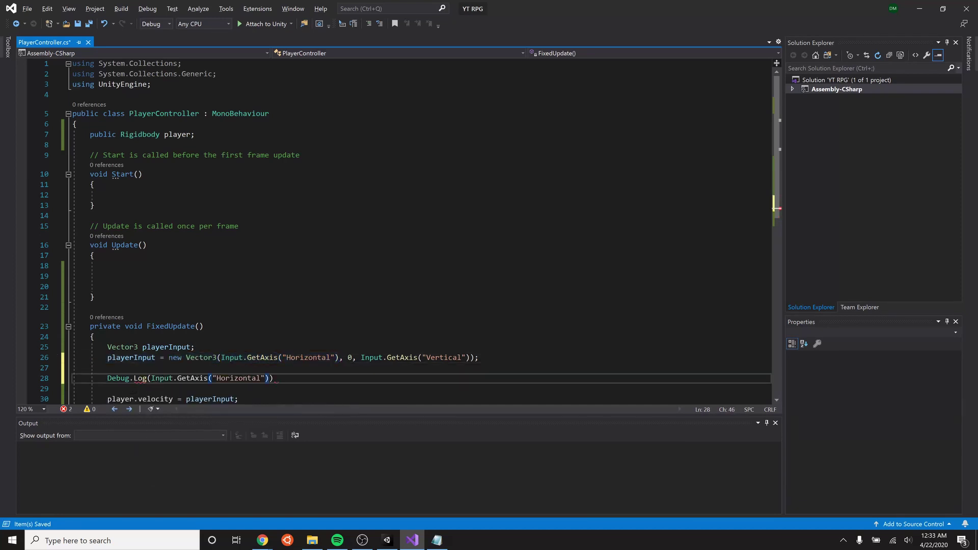
pyautogui.write(');')
pyautogui.hotkey('ctrl', 's')
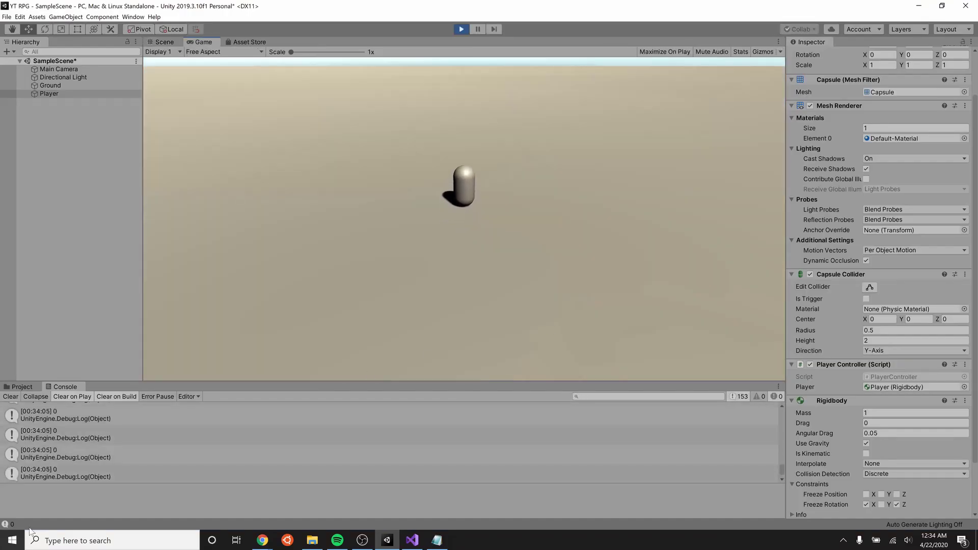
# Move the Player sideways both ways in the running Unity scene to examine the logged Horizontal axis values, and stop the scene
pyautogui.press('a')
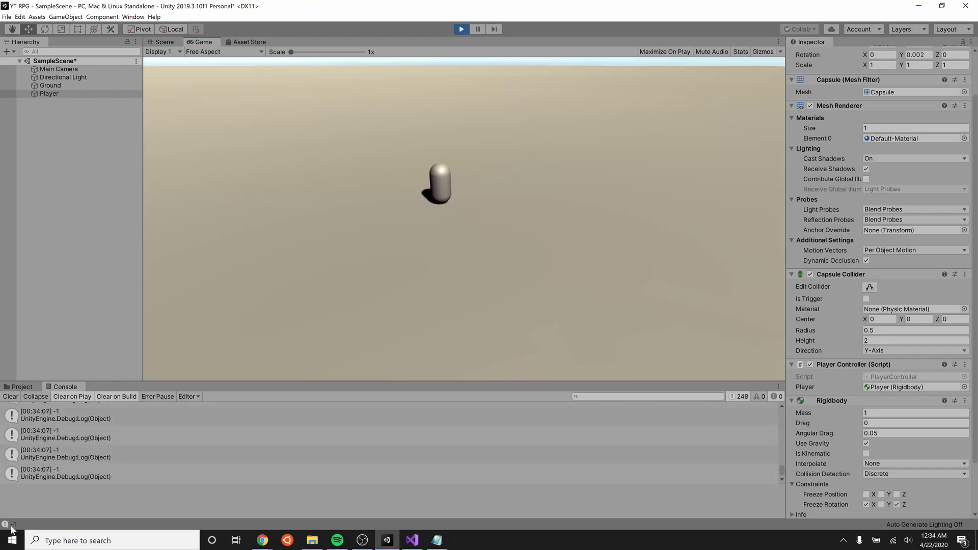
pyautogui.press('d')
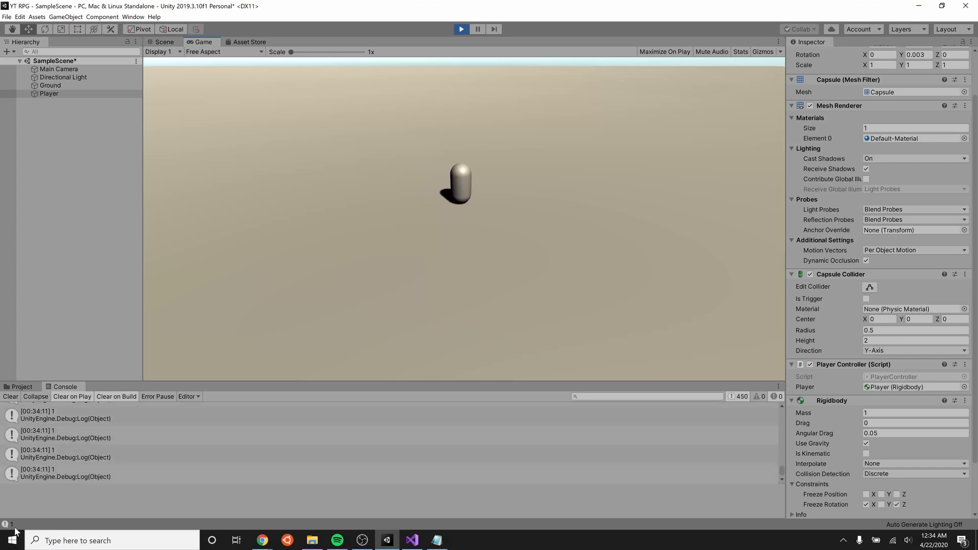
pyautogui.press('a')
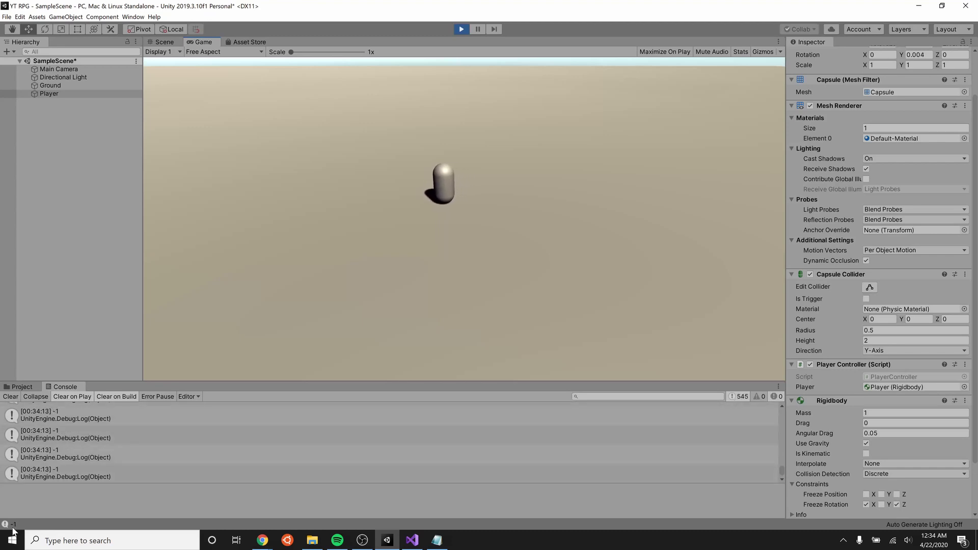
pyautogui.press('d')
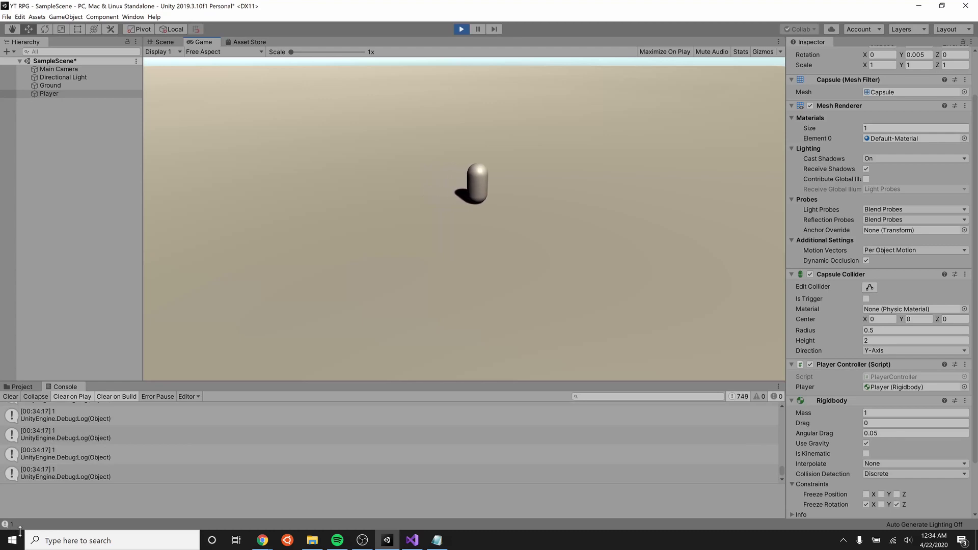
pyautogui.press('a')
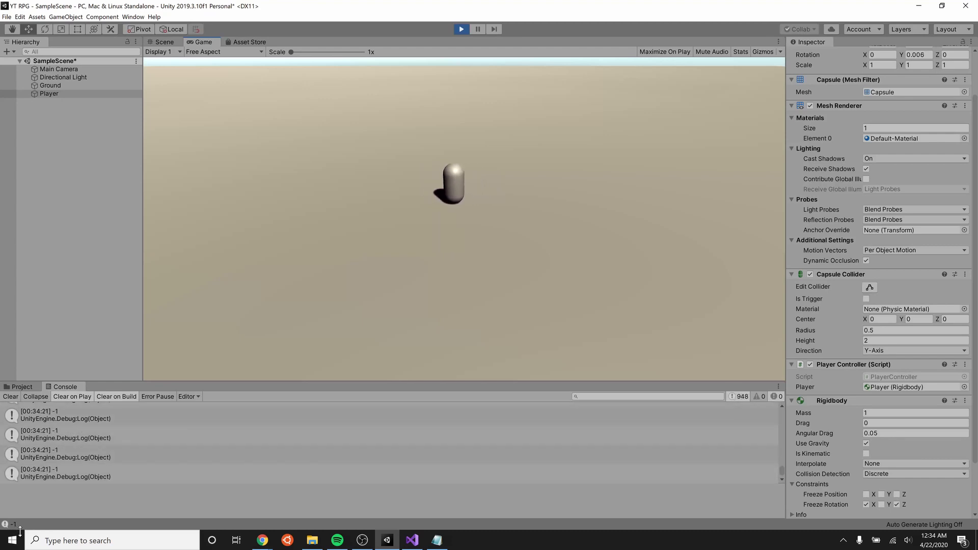
pyautogui.press('d')
pyautogui.press('d')
pyautogui.press('a')
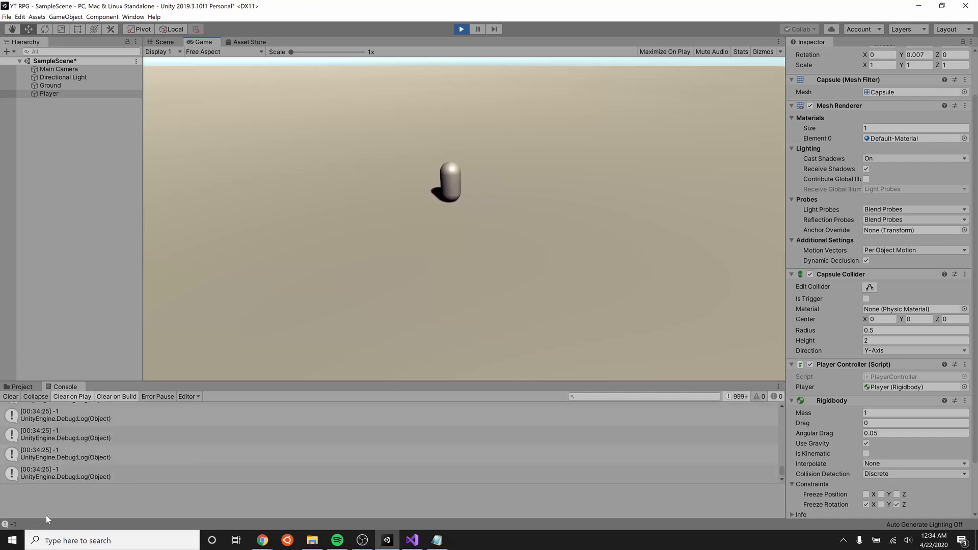
pyautogui.click(461, 29)
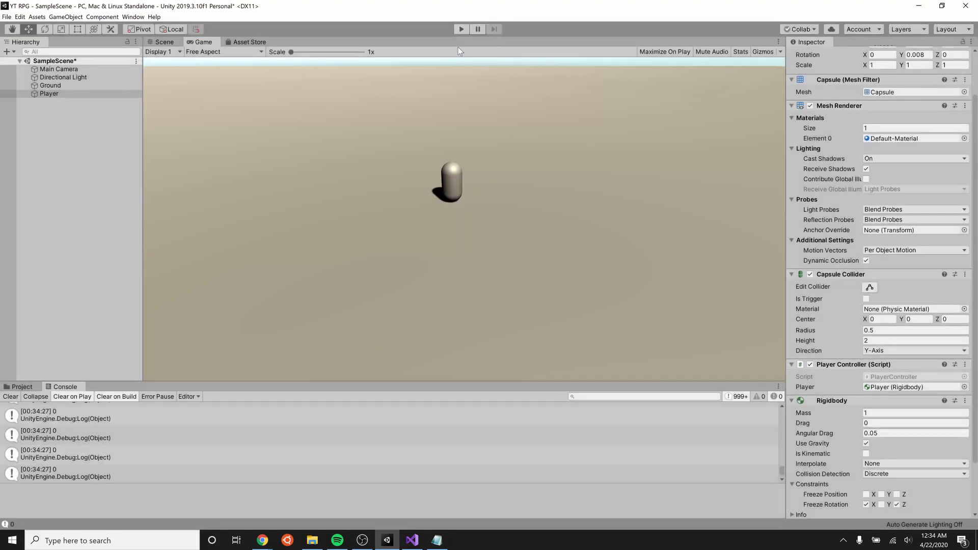
# Switch to Visual Studio and delete the Debug.Log line from FixedUpdate
pyautogui.hotkey('alt', 'Tab')
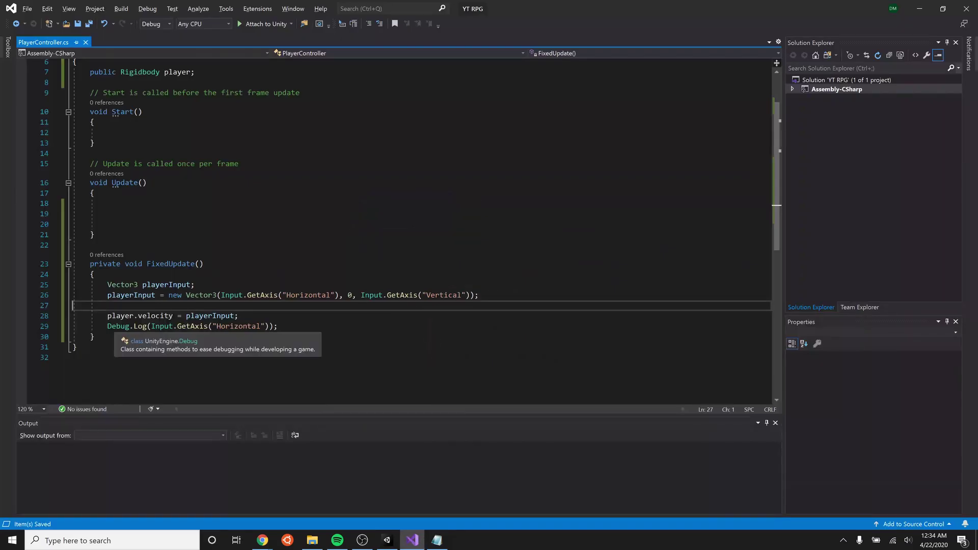
pyautogui.moveTo(107, 326); pyautogui.dragTo(279, 326)
pyautogui.press('Delete')
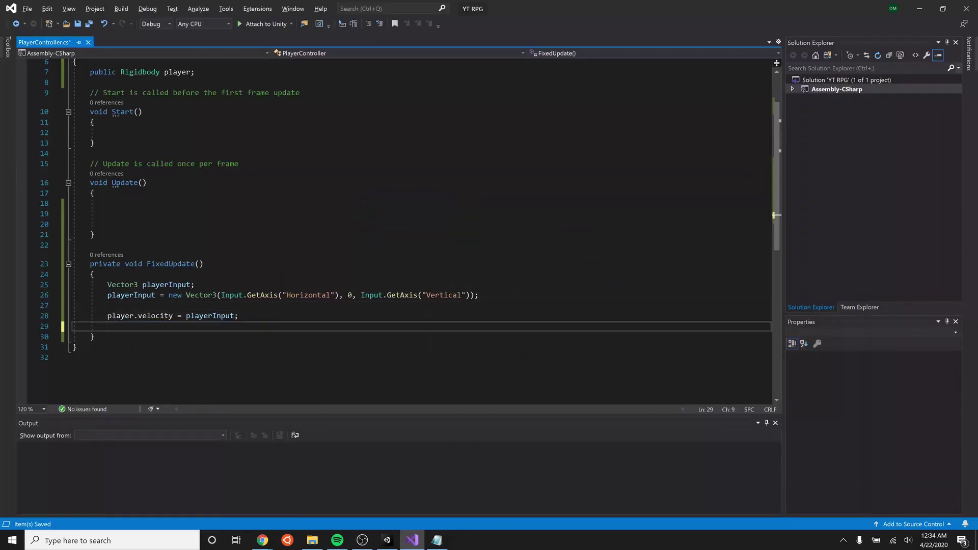
# Multiply both the Horizontal and Vertical GetAxis values in the playerInput vector by 10 and save the script
pyautogui.click(339, 295)
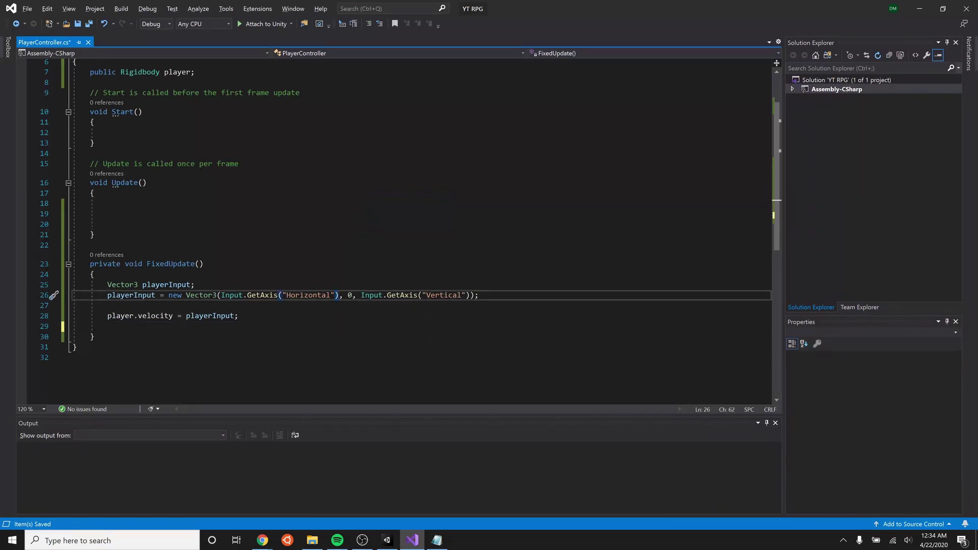
pyautogui.write('*10')
pyautogui.click(471, 295)
pyautogui.write('*10')
pyautogui.hotkey('ctrl', 's')
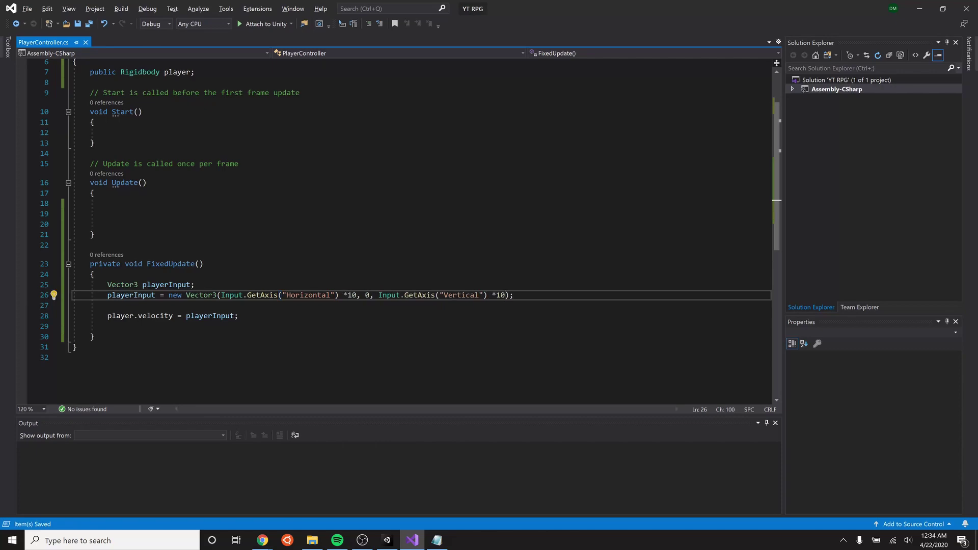
# Switch to Unity, run the scene to test the Player's faster movement in all directions, and stop the scene
pyautogui.hotkey('alt', 'Tab')
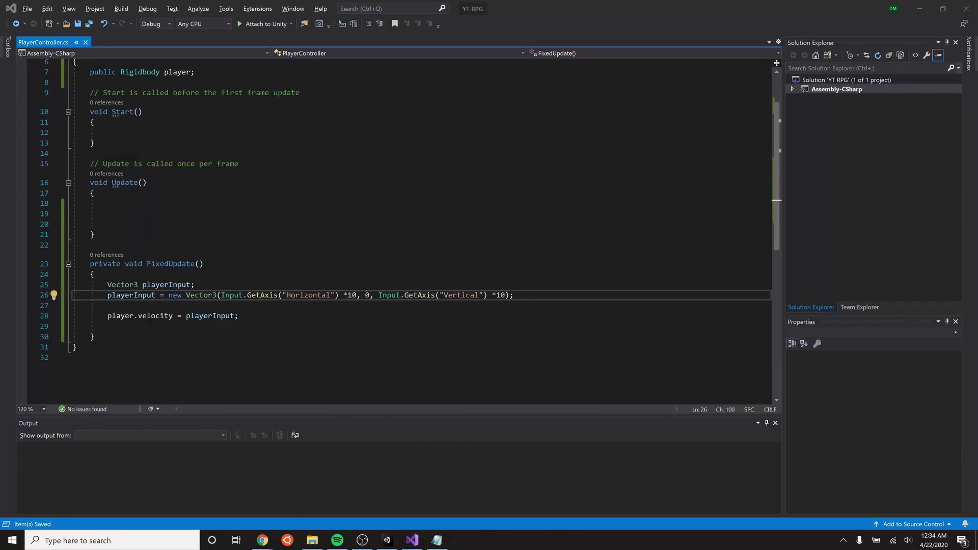
pyautogui.hotkey('alt', 'Tab')
pyautogui.click(411, 233)
pyautogui.press('d')
pyautogui.press('a')
pyautogui.press('s')
pyautogui.press('s')
pyautogui.press('d')
pyautogui.press('w')
pyautogui.press('a')
pyautogui.press('s')
pyautogui.press('d')
pyautogui.press('w')
pyautogui.press('a')
pyautogui.press('s')
pyautogui.press('d')
pyautogui.press('a')
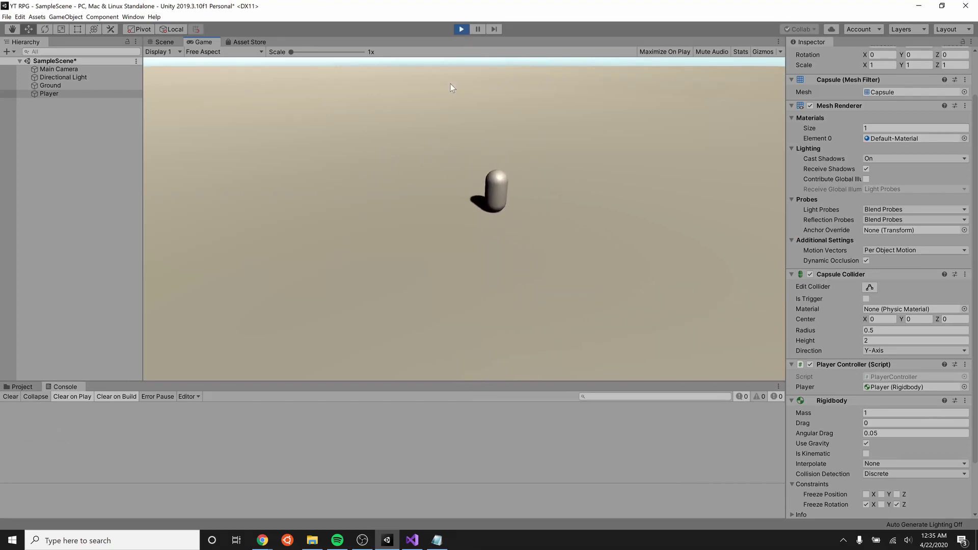
pyautogui.press('w')
pyautogui.press('a')
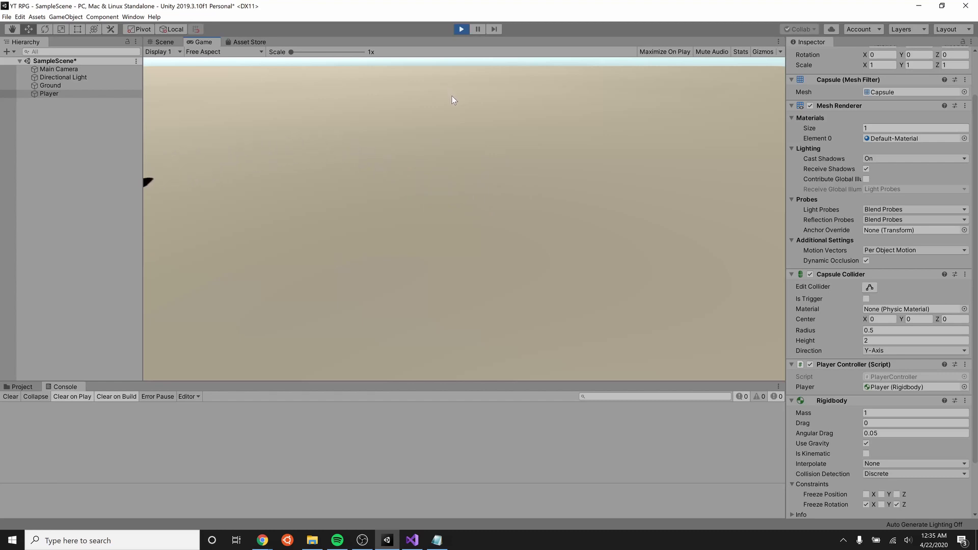
pyautogui.click(461, 29)
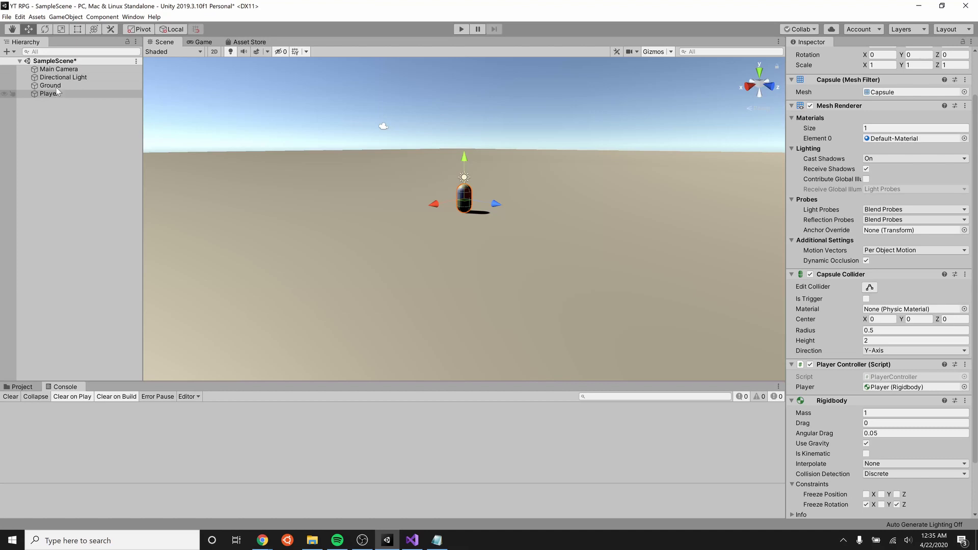
# Make the Main Camera a child of the Player object in the scene hierarchy
pyautogui.click(66, 70)
pyautogui.moveTo(66, 71); pyautogui.dragTo(57, 98)
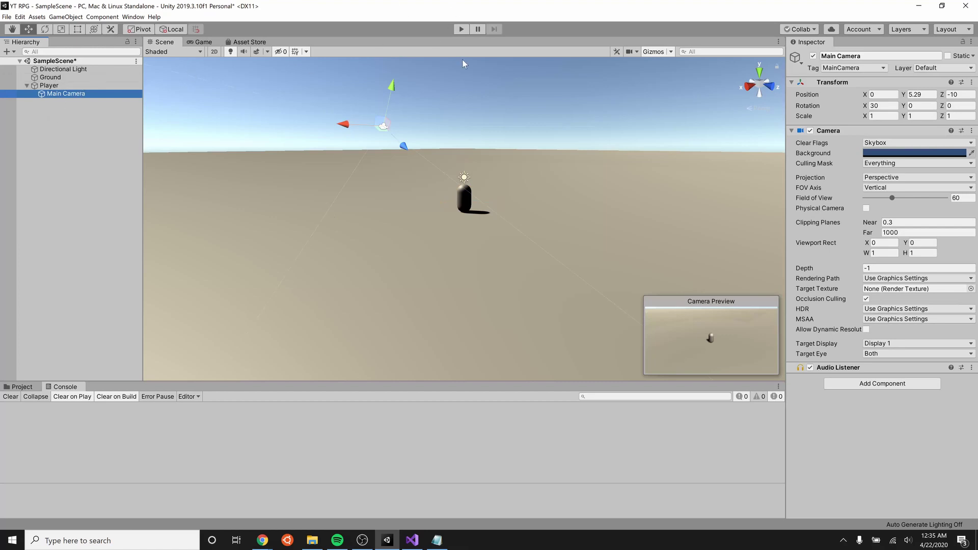
# Run the scene, move the Player in all directions to test that the camera follows it, and stop the scene
pyautogui.click(461, 29)
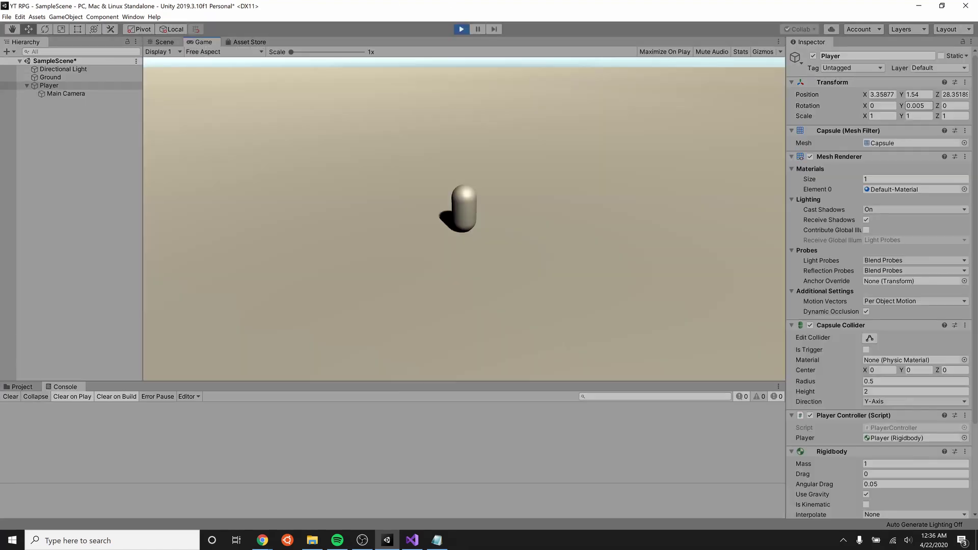
pyautogui.press('a')
pyautogui.press('w')
pyautogui.press('d')
pyautogui.press('a')
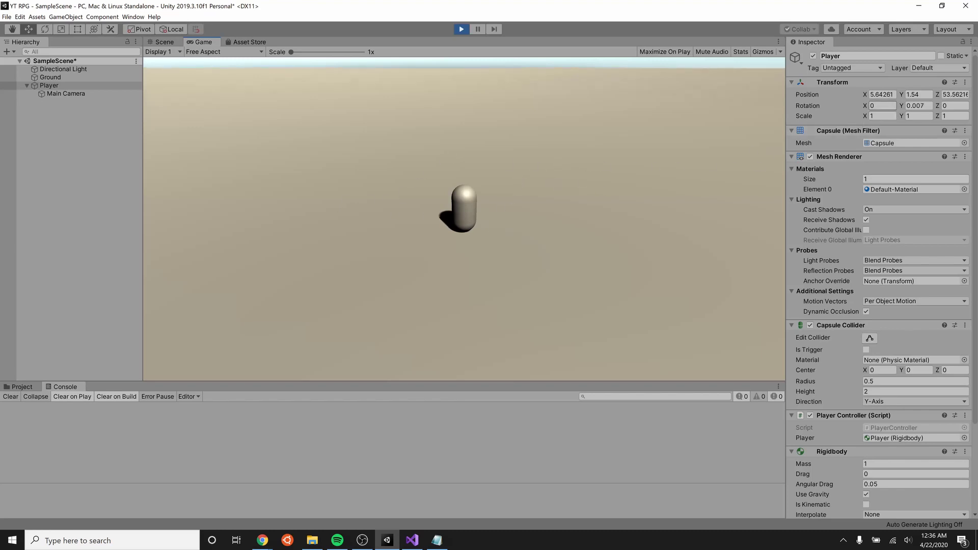
pyautogui.press('s')
pyautogui.press('d')
pyautogui.press('a')
pyautogui.click(84, 86)
pyautogui.click(521, 189)
pyautogui.press('d')
pyautogui.click(462, 32)
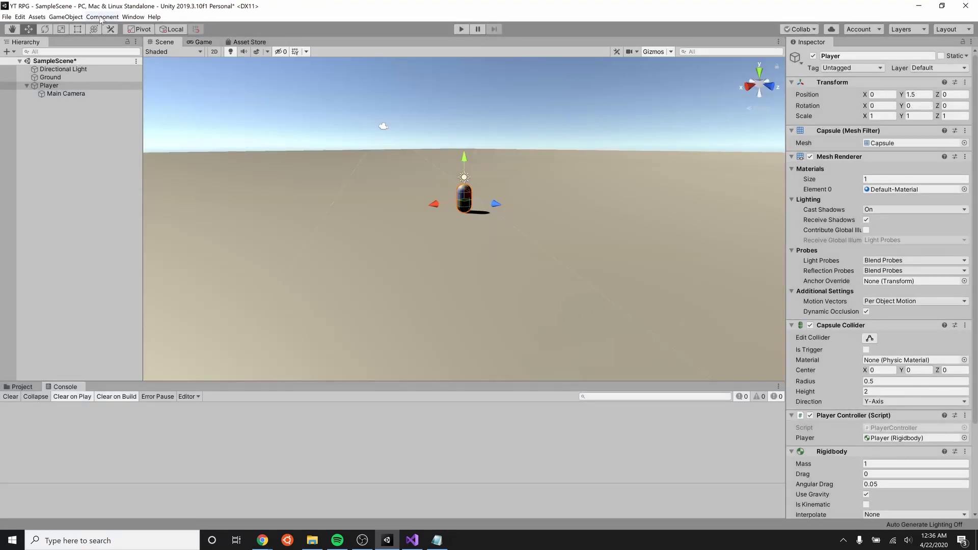
# Search the Asset Store for "prototype grid" and open the Gridbox Prototype Materials page
pyautogui.click(249, 42)
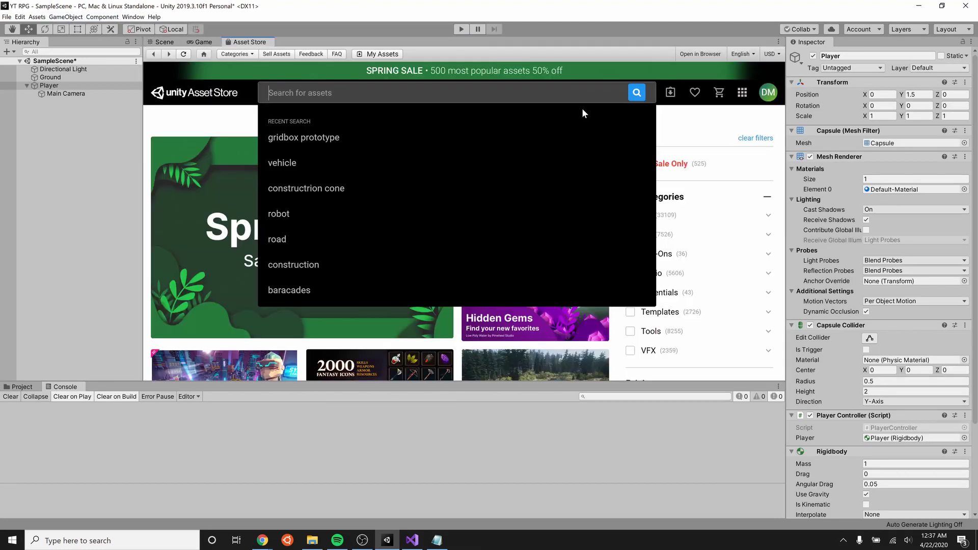
pyautogui.write('prototype grid')
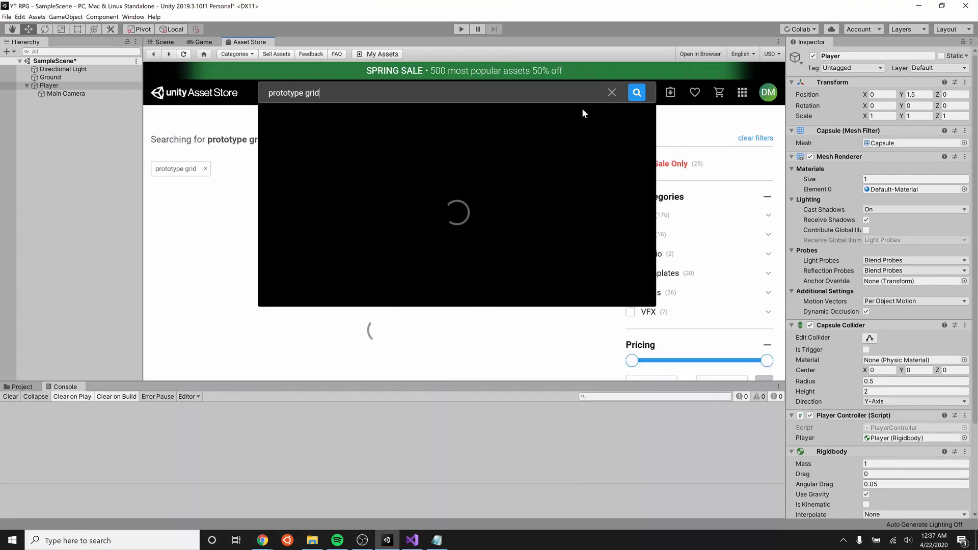
pyautogui.press('Return')
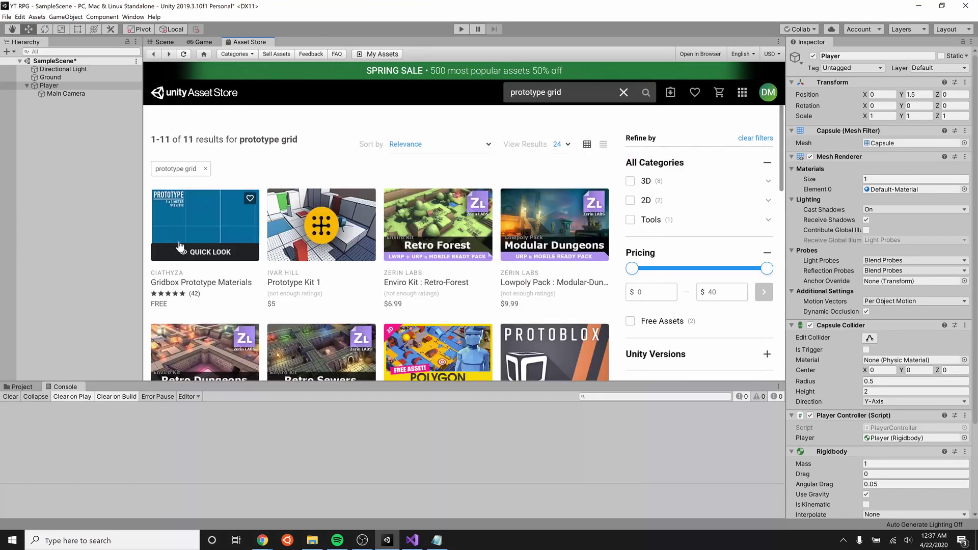
pyautogui.click(229, 231)
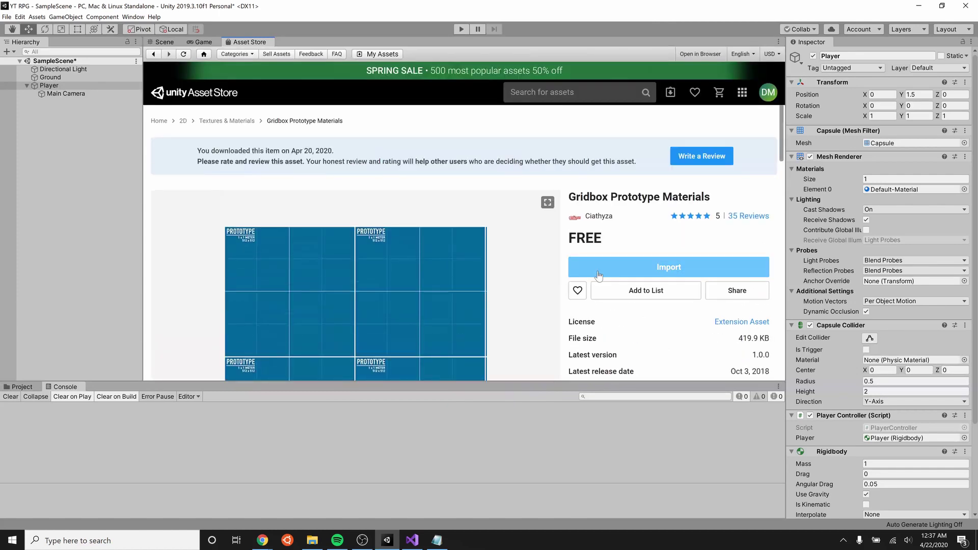
# Import the Gridbox Prototype Materials package into the project without its Demo folder
pyautogui.scroll(-1, 592, 254)
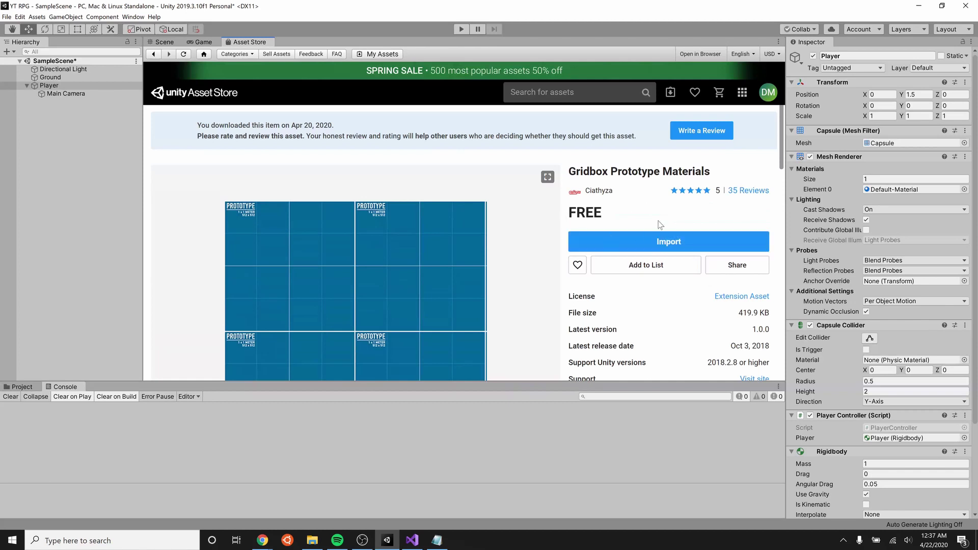
pyautogui.click(678, 244)
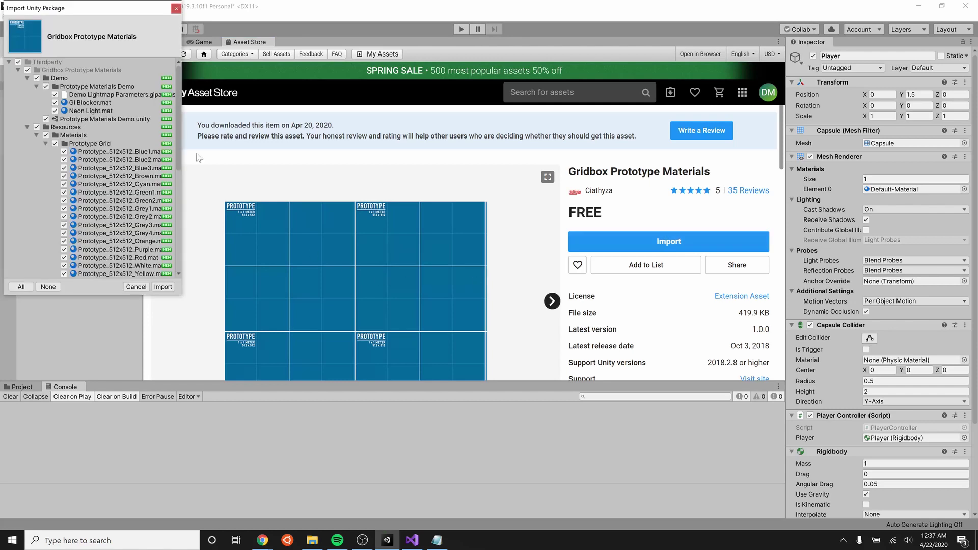
pyautogui.click(36, 78)
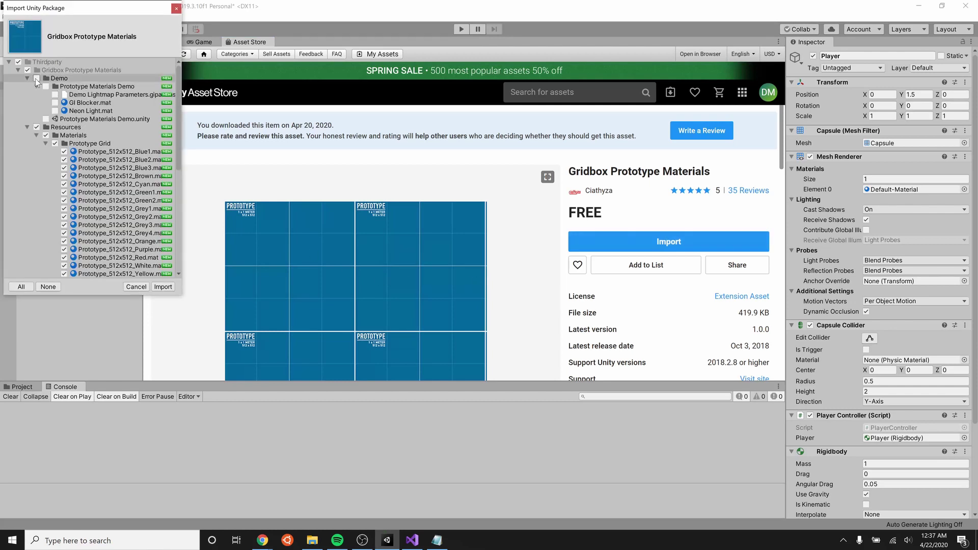
pyautogui.click(27, 78)
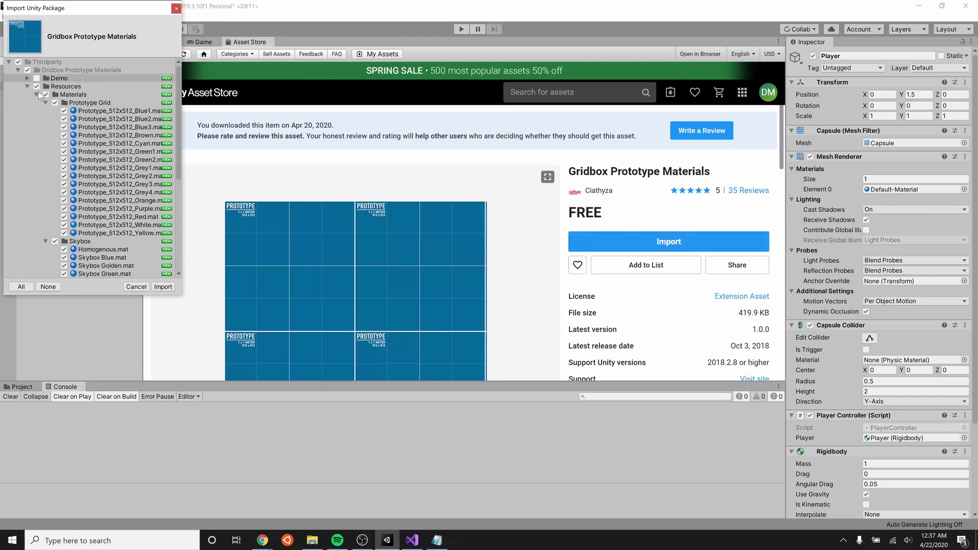
pyautogui.scroll(-6, 113, 193)
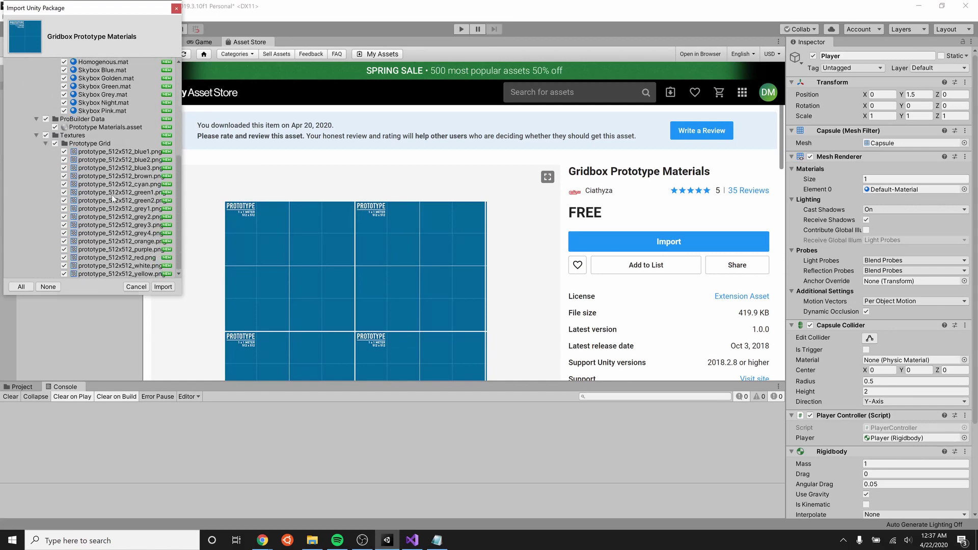
pyautogui.scroll(6, 113, 201)
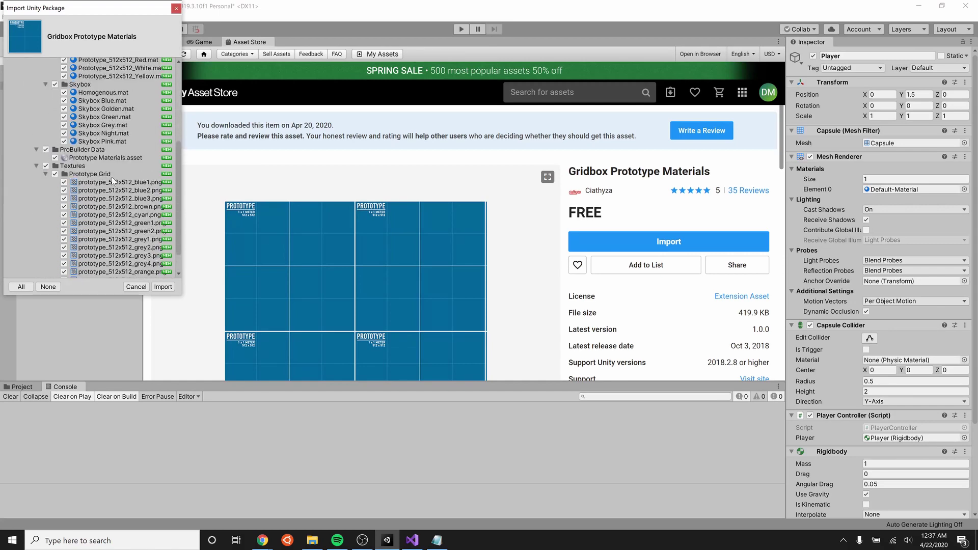
pyautogui.click(163, 287)
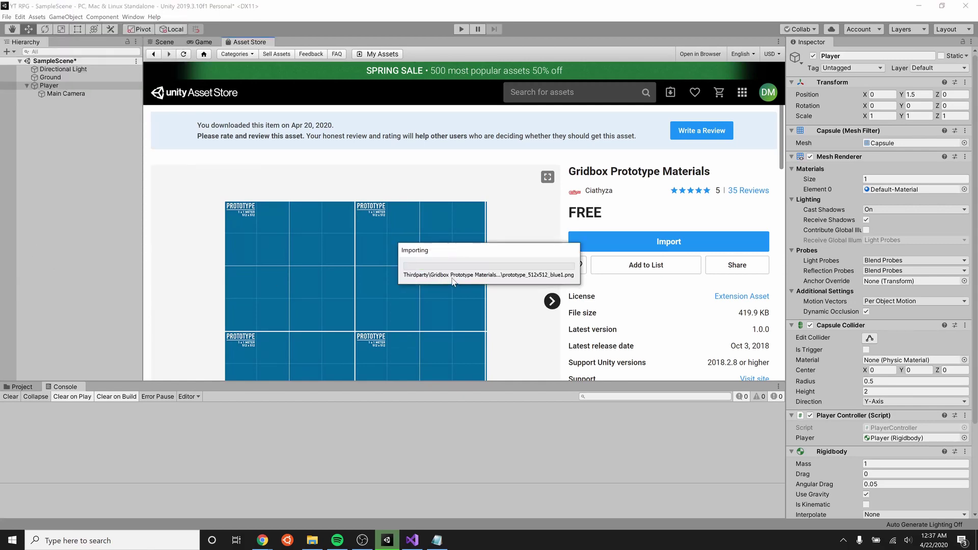
# Open the project folder Thirdparty/Gridbox Prototype Materials/Resources/Materials/Prototype Grid
pyautogui.click(22, 387)
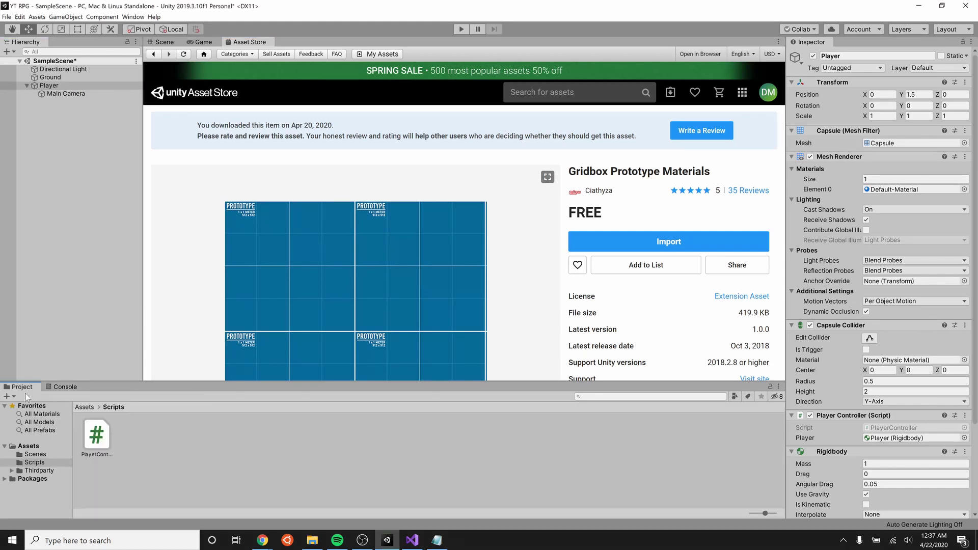
pyautogui.click(40, 471)
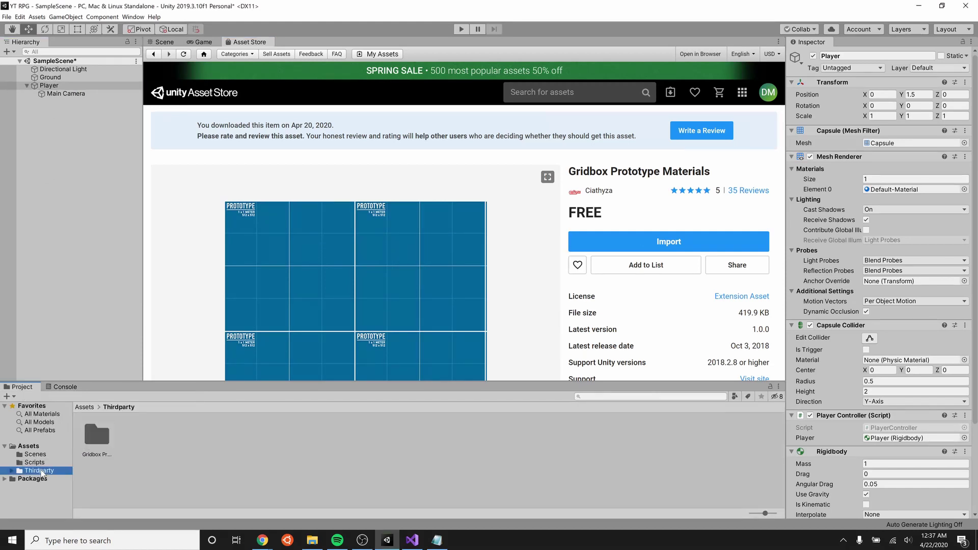
pyautogui.click(98, 438)
pyautogui.doubleClick(100, 446)
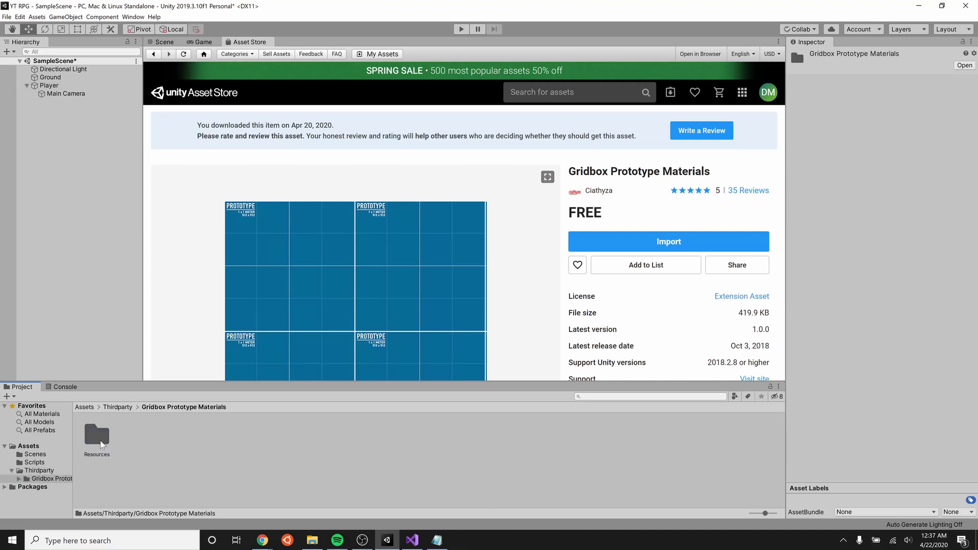
pyautogui.click(89, 446)
pyautogui.doubleClick(94, 442)
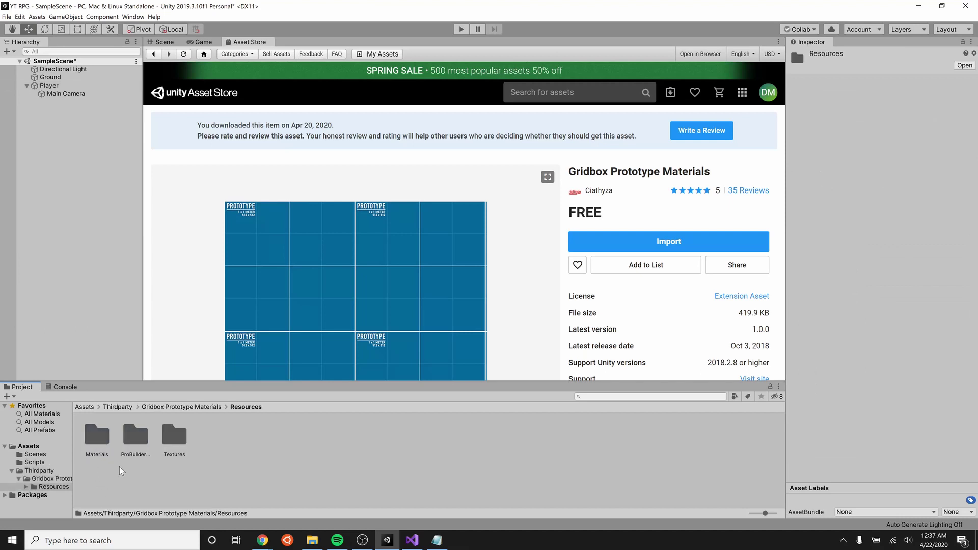
pyautogui.doubleClick(97, 438)
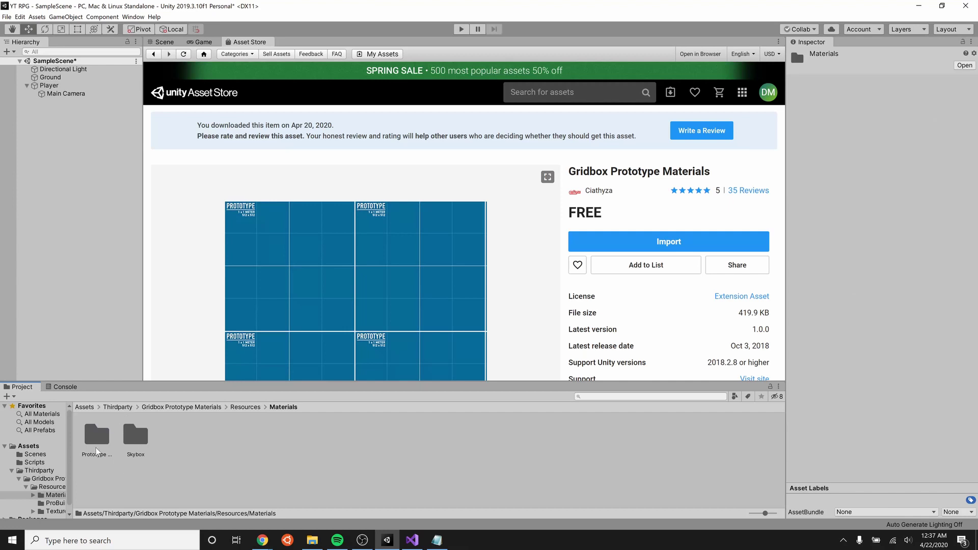
pyautogui.doubleClick(100, 442)
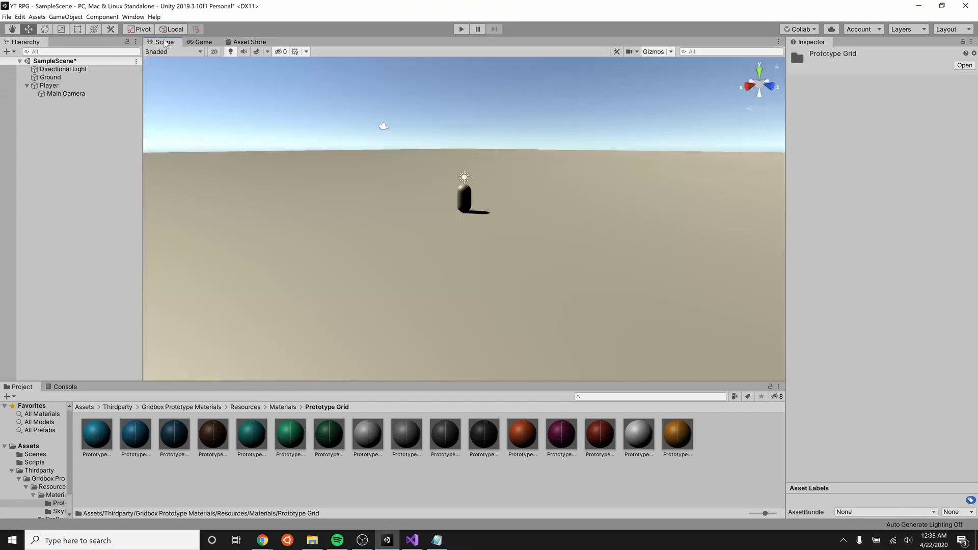
# Apply the Prototype_512x512_Green1 material to the Ground in the Scene view and select the Ground
pyautogui.click(162, 42)
pyautogui.moveTo(291, 437); pyautogui.dragTo(345, 328)
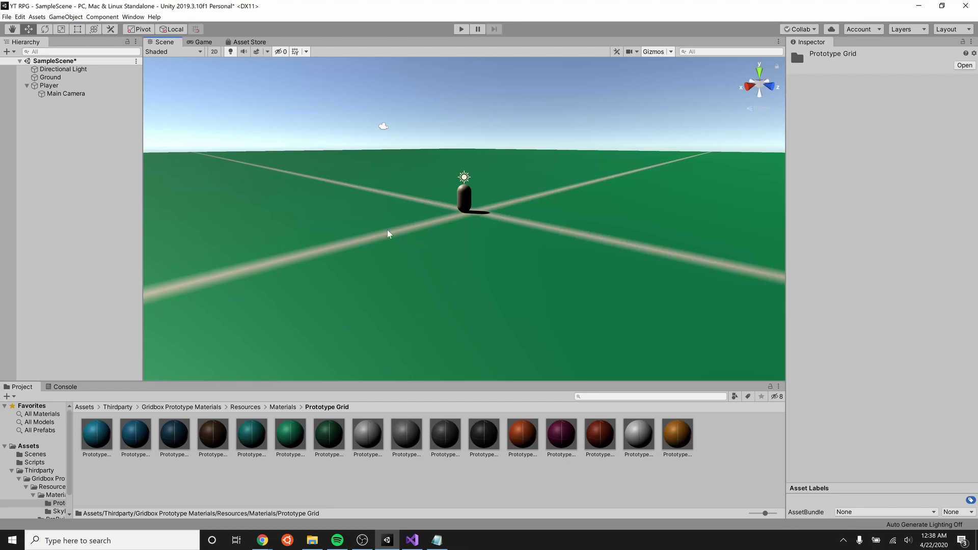
pyautogui.click(584, 261)
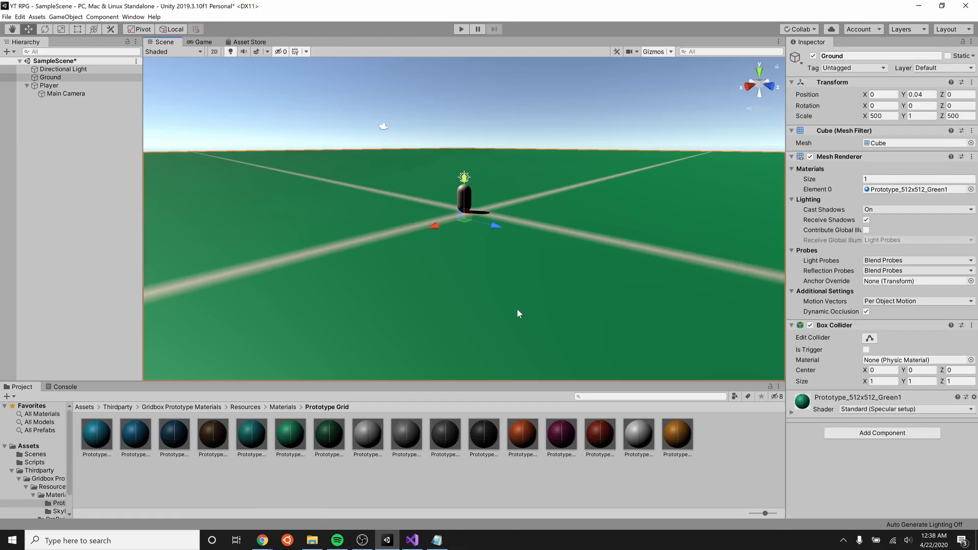
# Examine the grid texture across the whole Ground, then run the scene briefly to check its scale and stop it
pyautogui.scroll(-8, 414, 270)
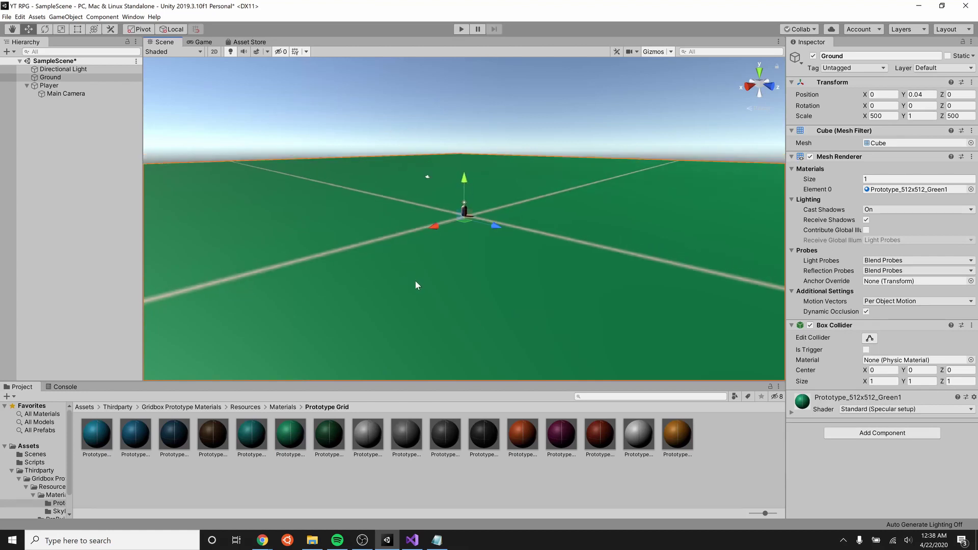
pyautogui.scroll(-6, 423, 322)
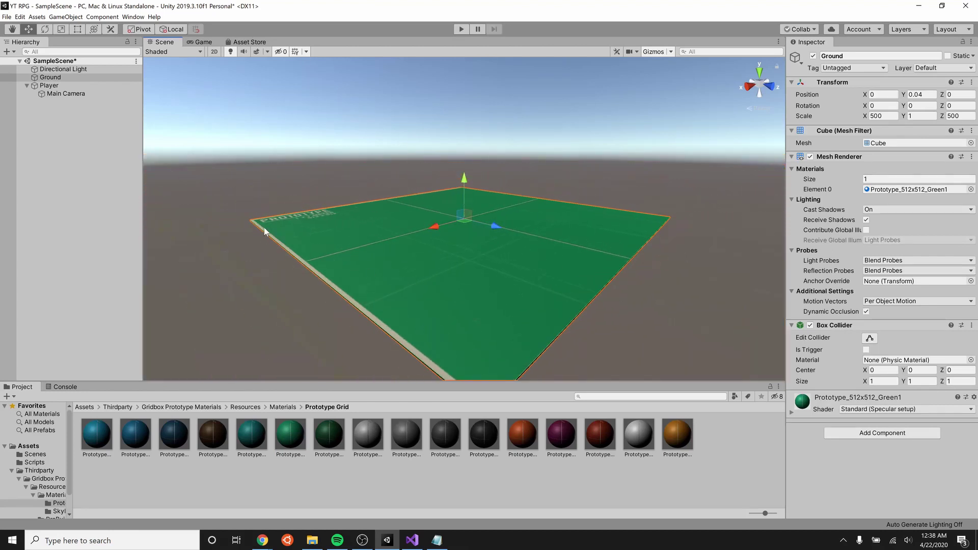
pyautogui.scroll(6, 471, 265)
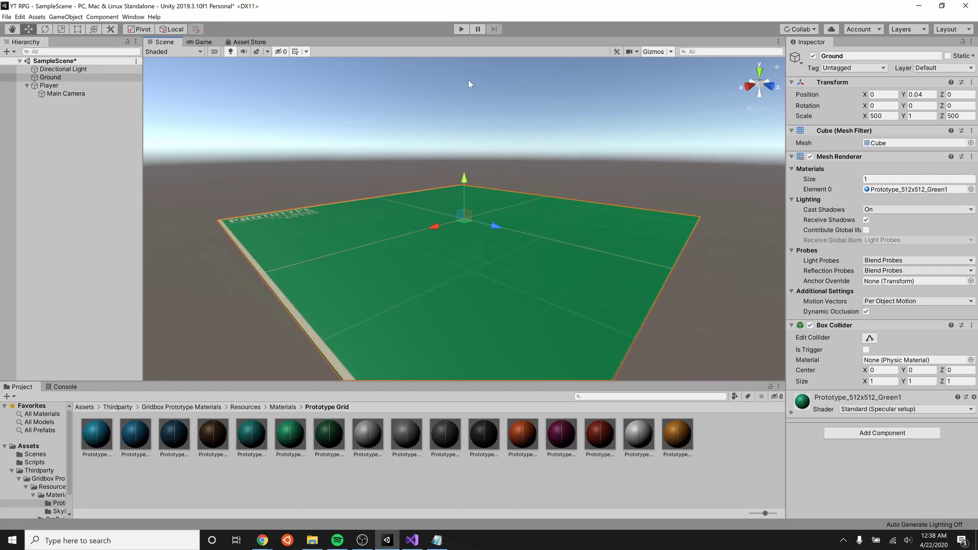
pyautogui.click(462, 29)
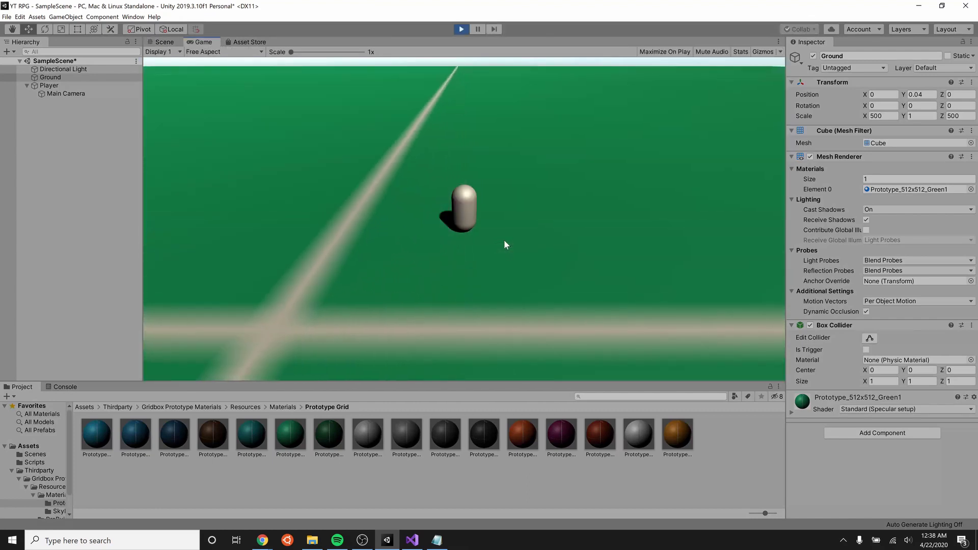
pyautogui.click(461, 30)
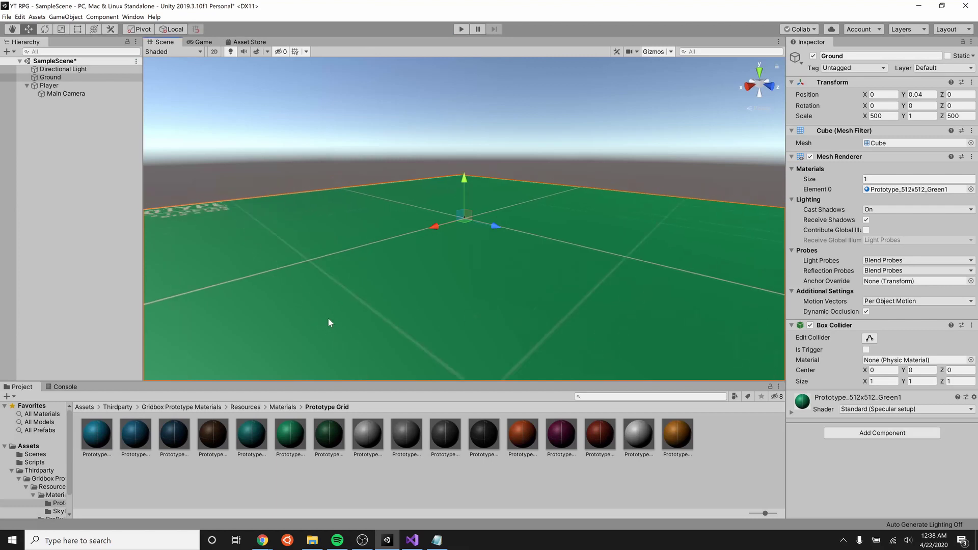
# Set the Main Maps tiling of the Ground's Prototype_512x512_Green1 material to X 10 and Y 10
pyautogui.scroll(-5, 328, 317)
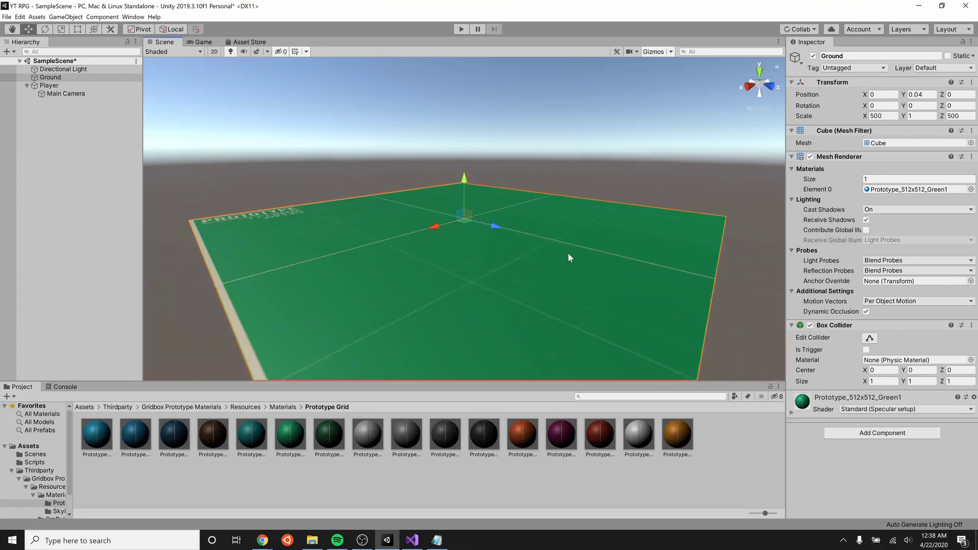
pyautogui.scroll(1, 219, 278)
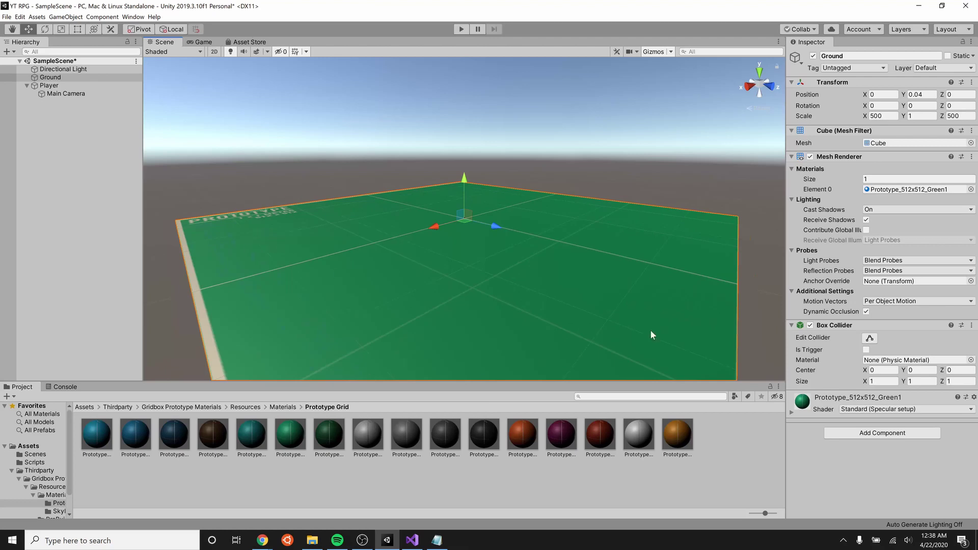
pyautogui.click(791, 413)
pyautogui.scroll(-5, 866, 352)
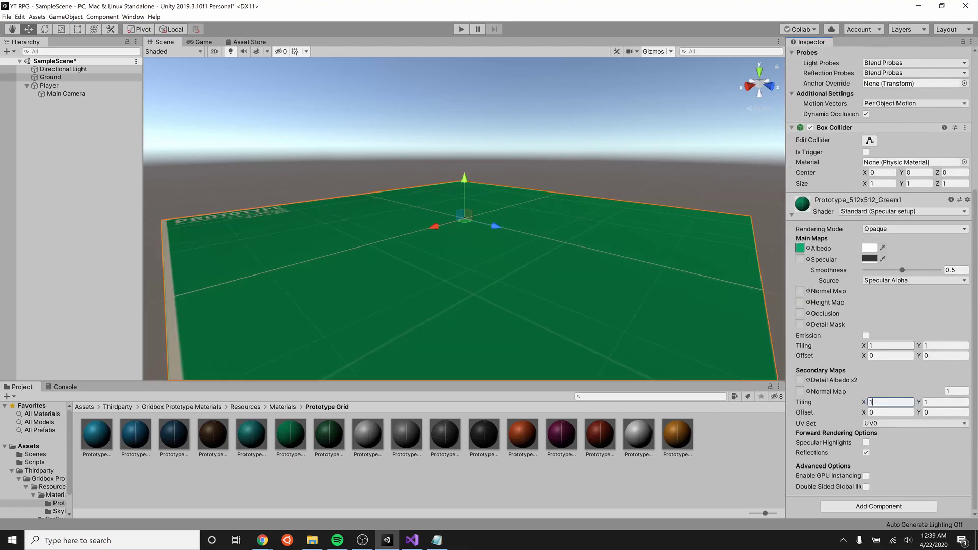
pyautogui.moveTo(881, 346); pyautogui.dragTo(852, 345)
pyautogui.write('0')
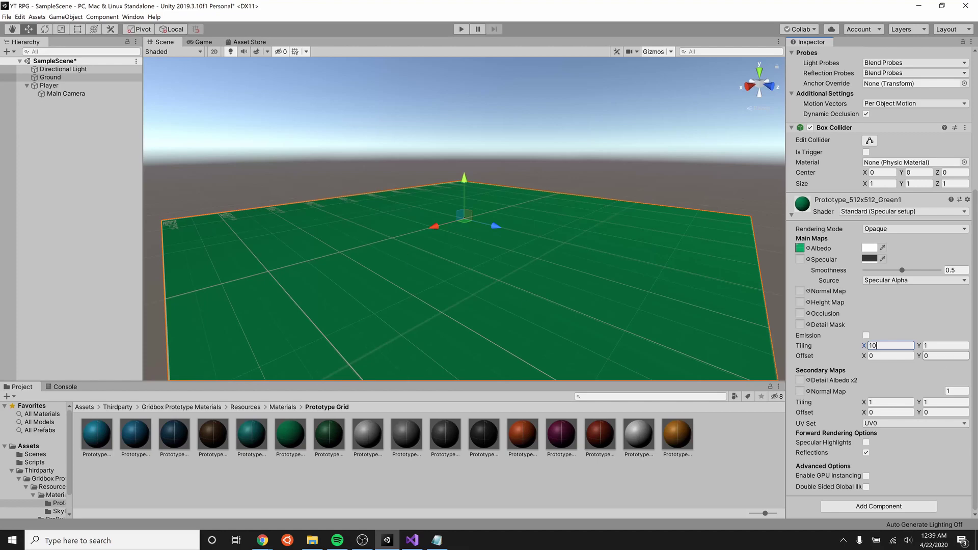
pyautogui.click(940, 348)
pyautogui.write('10')
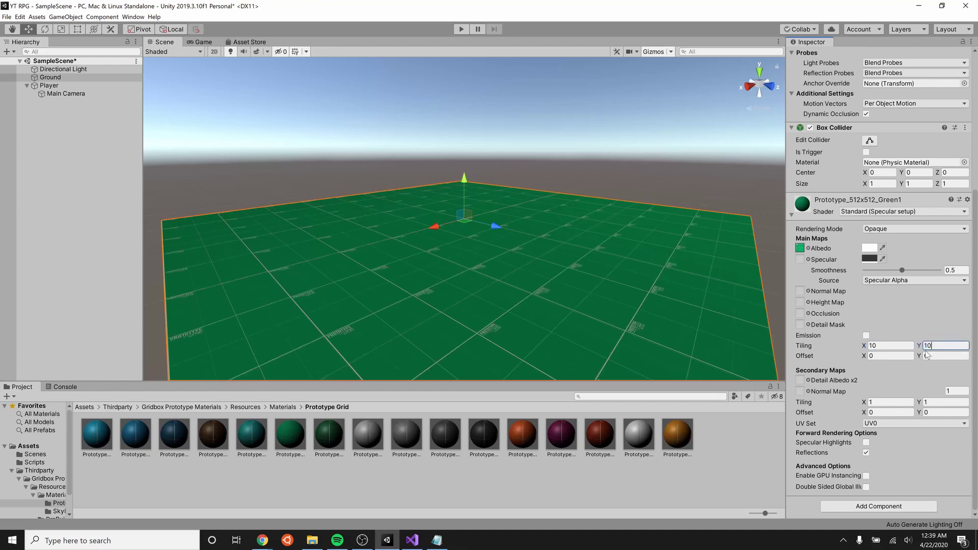
# Run the scene, move the player across the ground to check the grid scale, and stop it
pyautogui.click(461, 30)
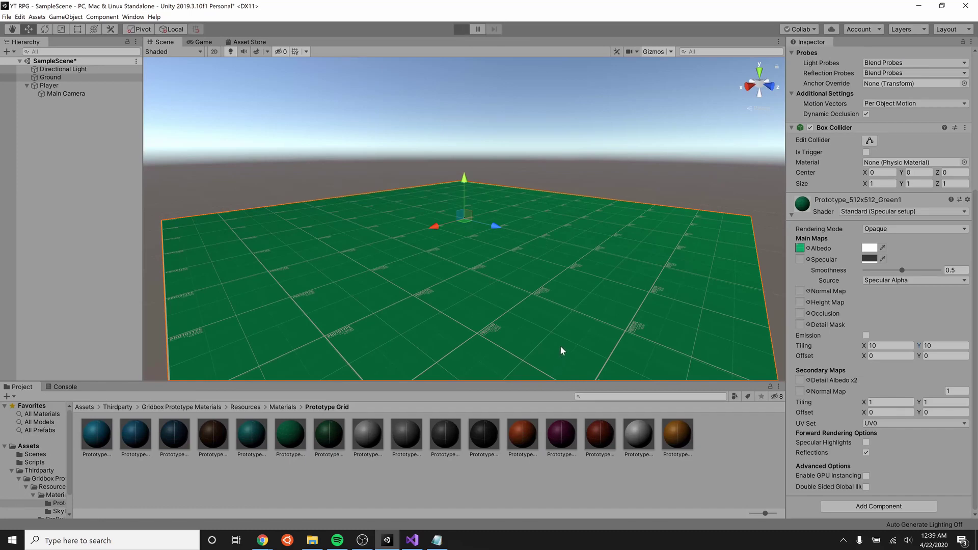
pyautogui.press('d')
pyautogui.press('w')
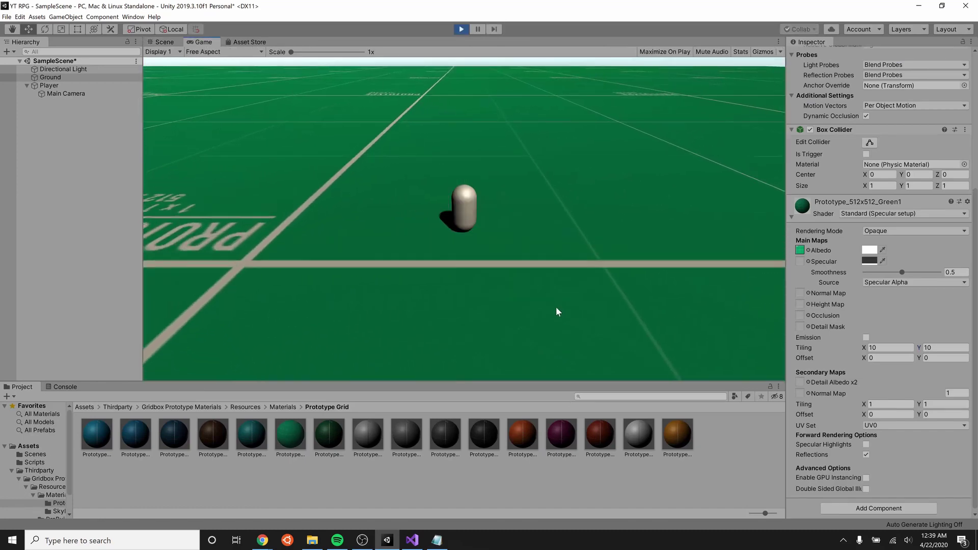
pyautogui.press('d')
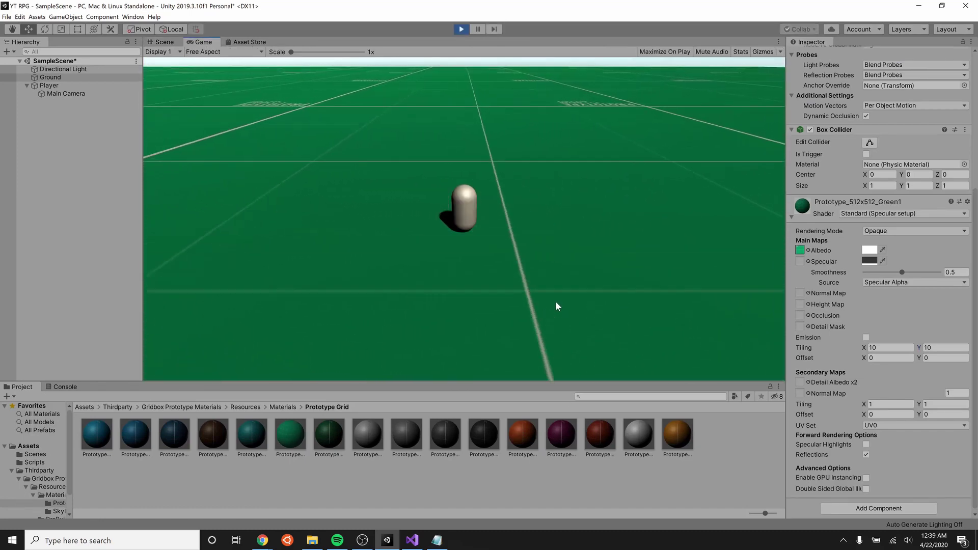
pyautogui.click(461, 29)
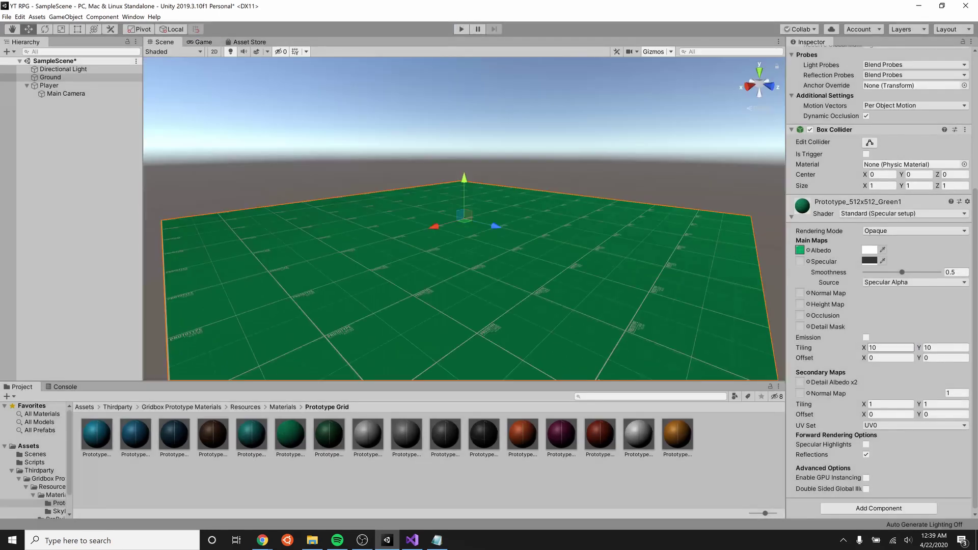
# Set the Main Maps tiling of the Ground's Prototype_512x512_Green1 material to X 50 and Y 50
pyautogui.click(890, 347)
pyautogui.write('50')
pyautogui.press('Tab')
pyautogui.write('50')
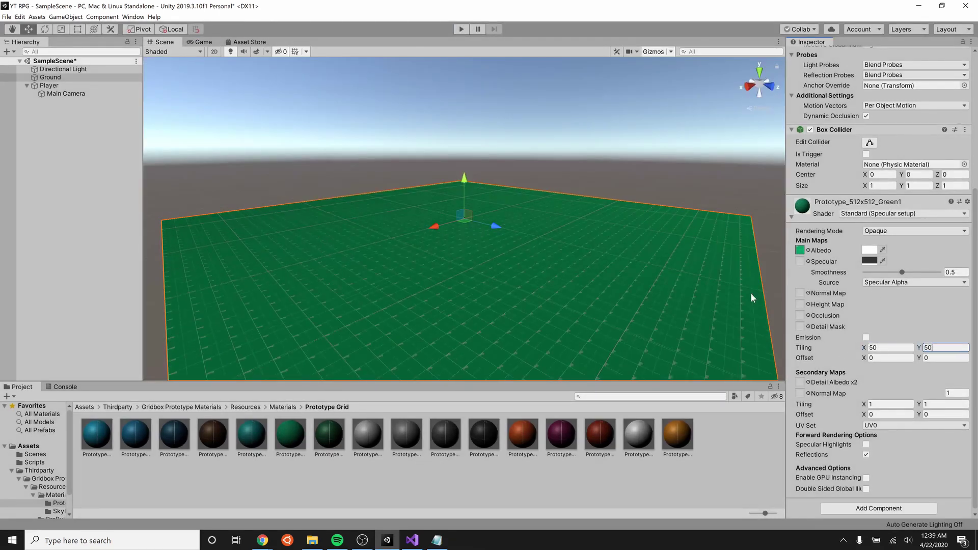
# Run the scene again, move the player forward and sideways over the finer grid, and stop it
pyautogui.click(461, 29)
pyautogui.press('w')
pyautogui.press('d')
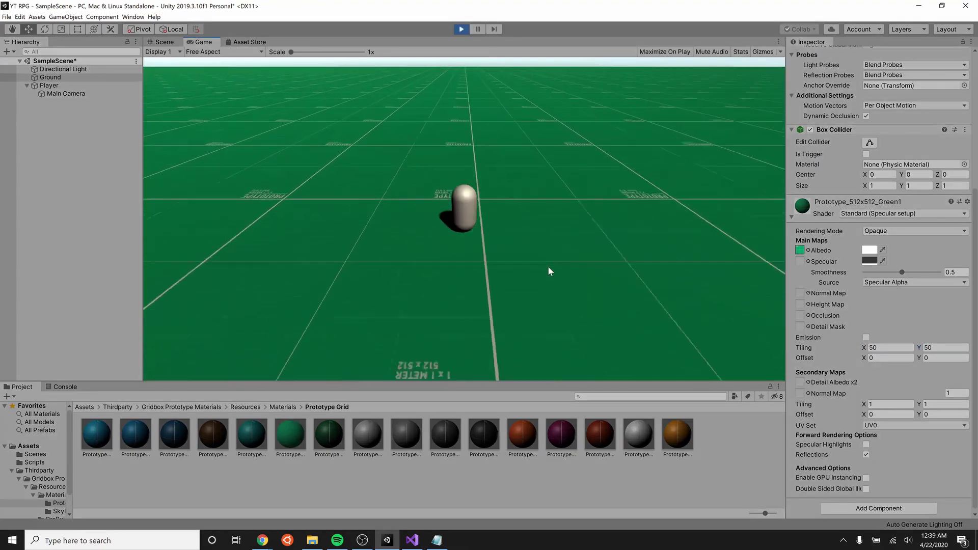
pyautogui.press('a')
pyautogui.press('w')
pyautogui.press('d')
pyautogui.press('a')
pyautogui.press('d')
pyautogui.press('w')
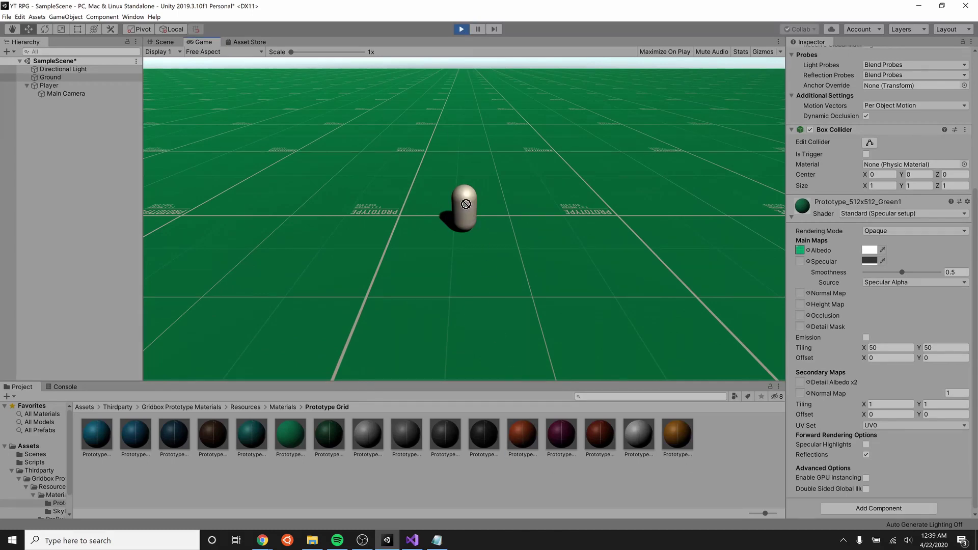
pyautogui.click(461, 29)
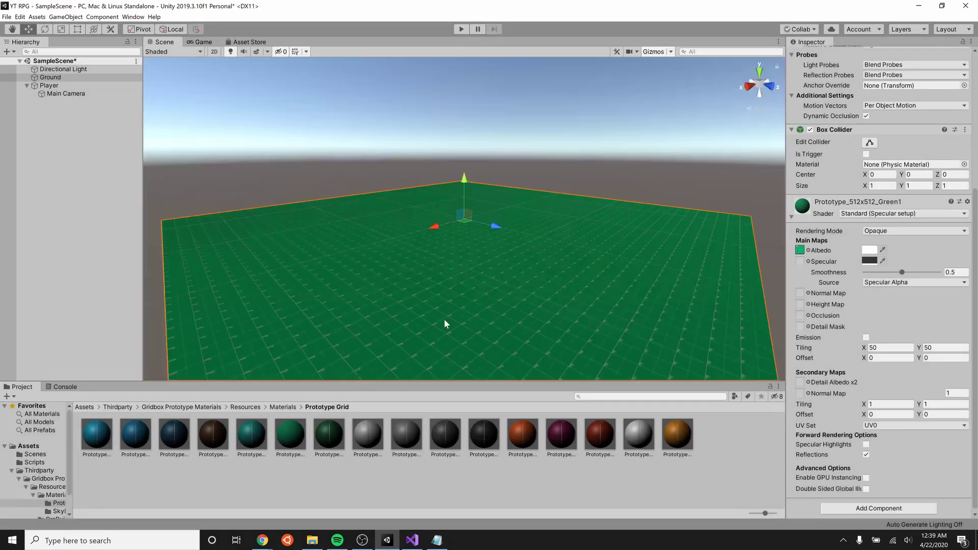
# Focus on the Player capsule in the Scene view and apply the Prototype_512x512_Yellow material to it
pyautogui.doubleClick(54, 86)
pyautogui.scroll(-4, 457, 314)
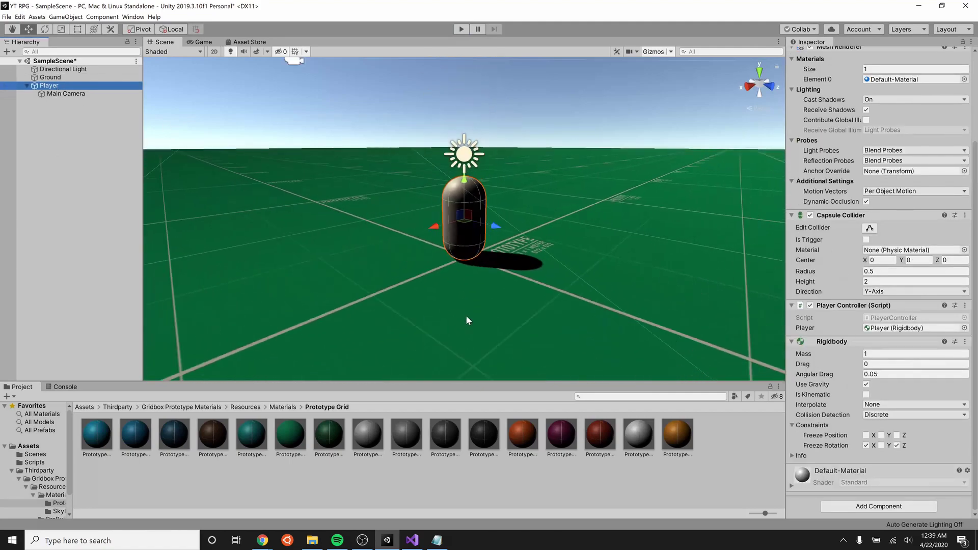
pyautogui.scroll(-1, 460, 345)
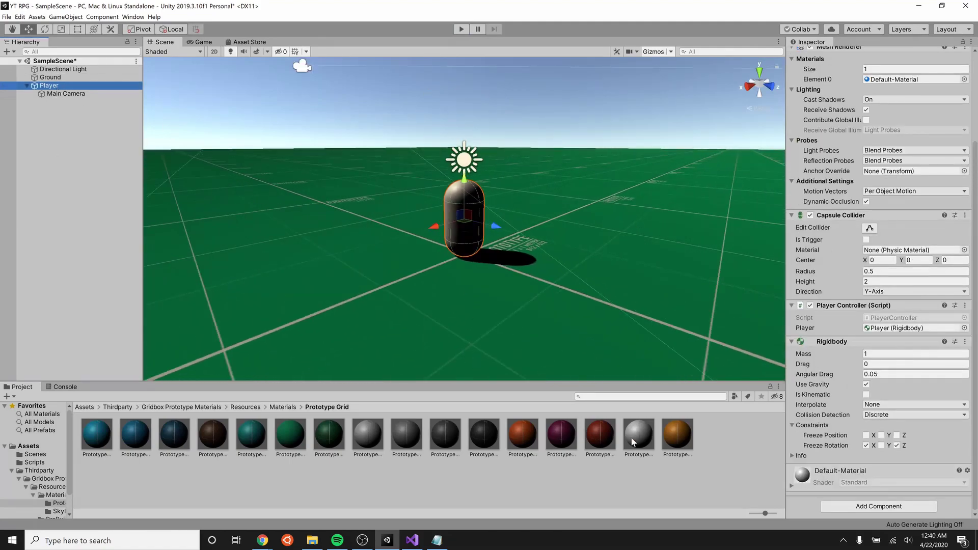
pyautogui.moveTo(674, 438); pyautogui.dragTo(463, 217)
pyautogui.moveTo(380, 248); pyautogui.dragTo(476, 262, button='right')
# Run the scene and move the yellow player in several directions to check its look and movement, and stop it
pyautogui.hotkey('ctrl', 'p')
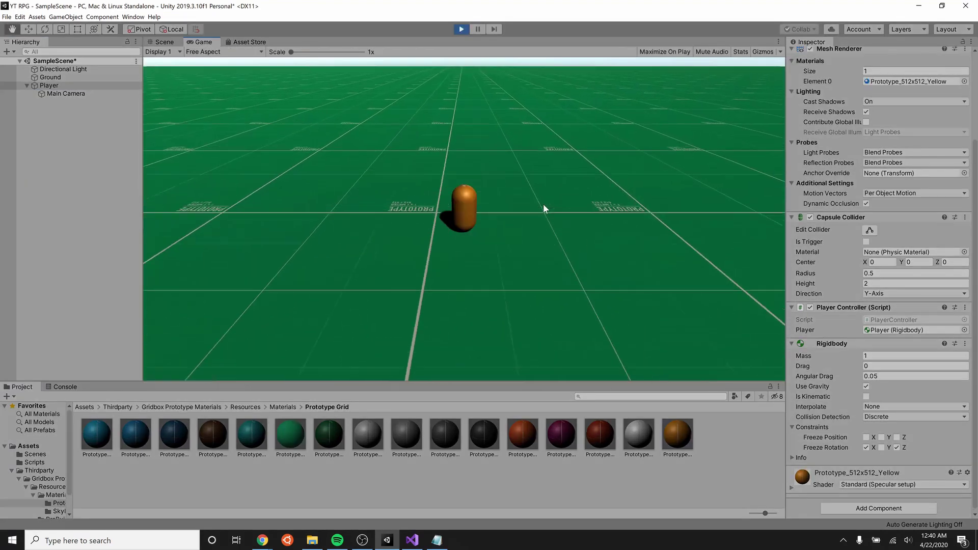
pyautogui.press('a')
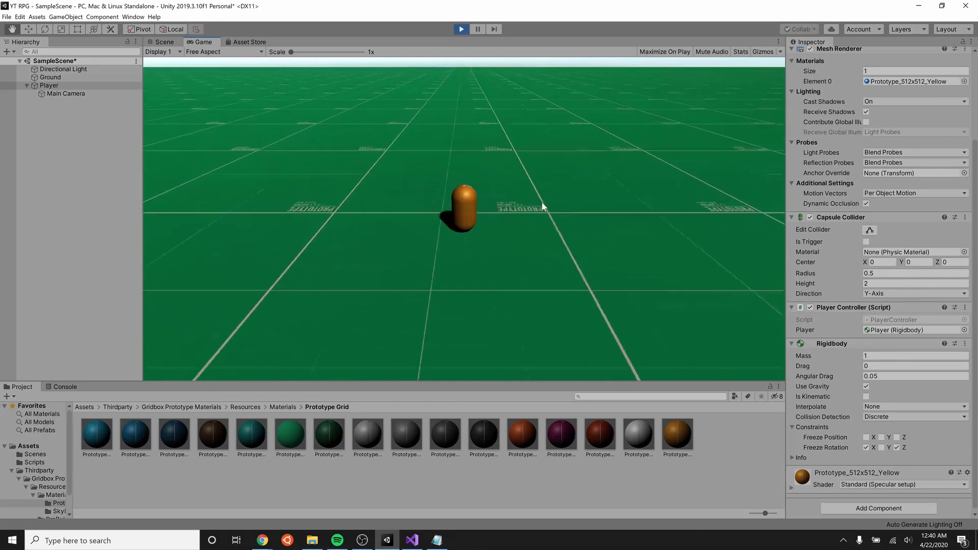
pyautogui.press('w')
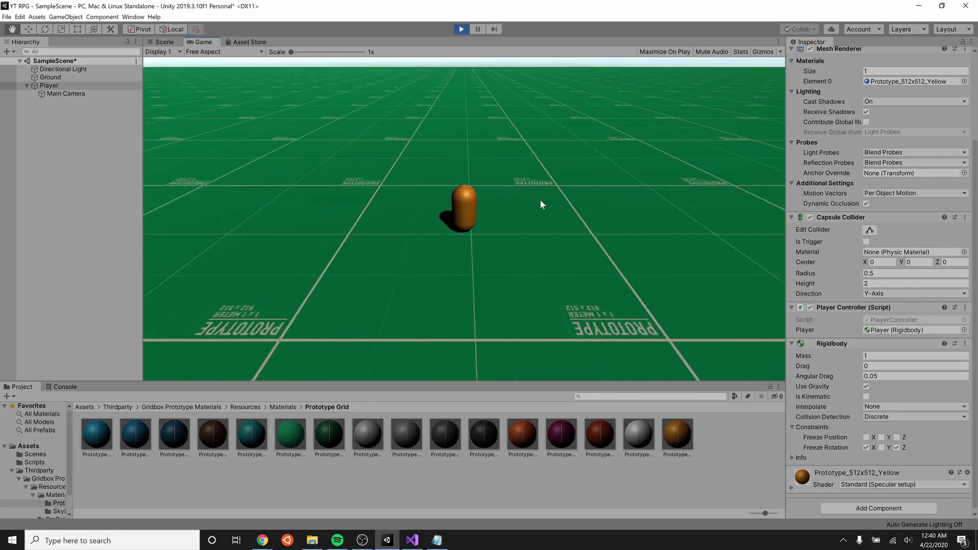
pyautogui.press('a')
pyautogui.press('s')
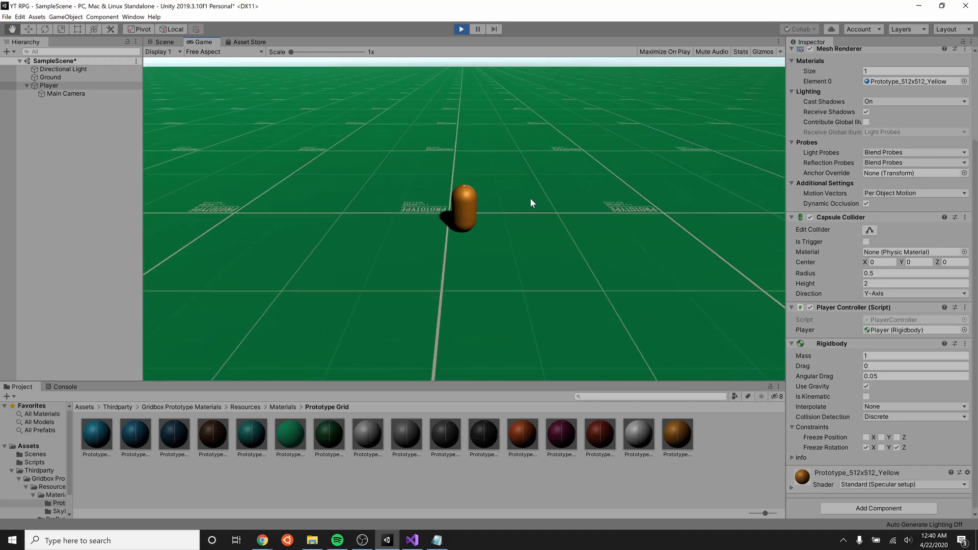
pyautogui.press('w')
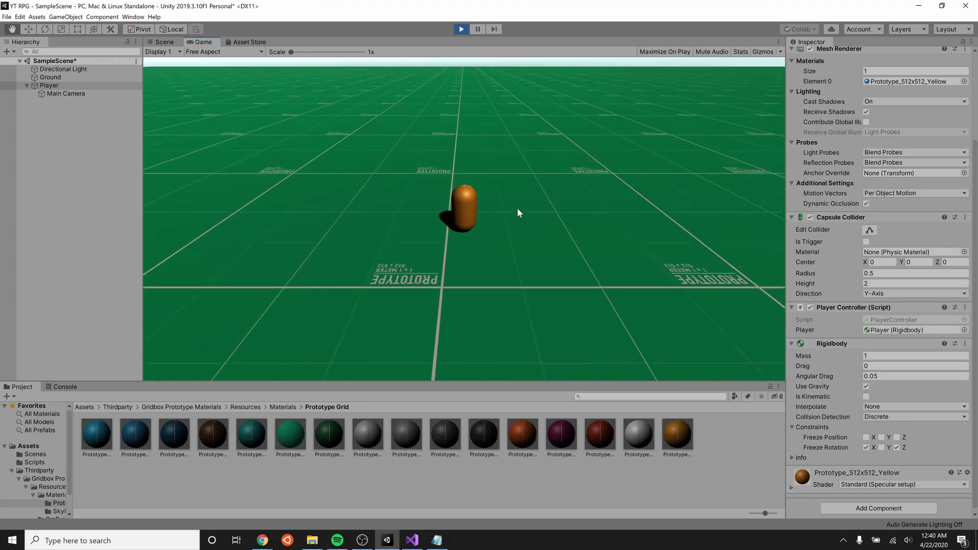
pyautogui.press('s')
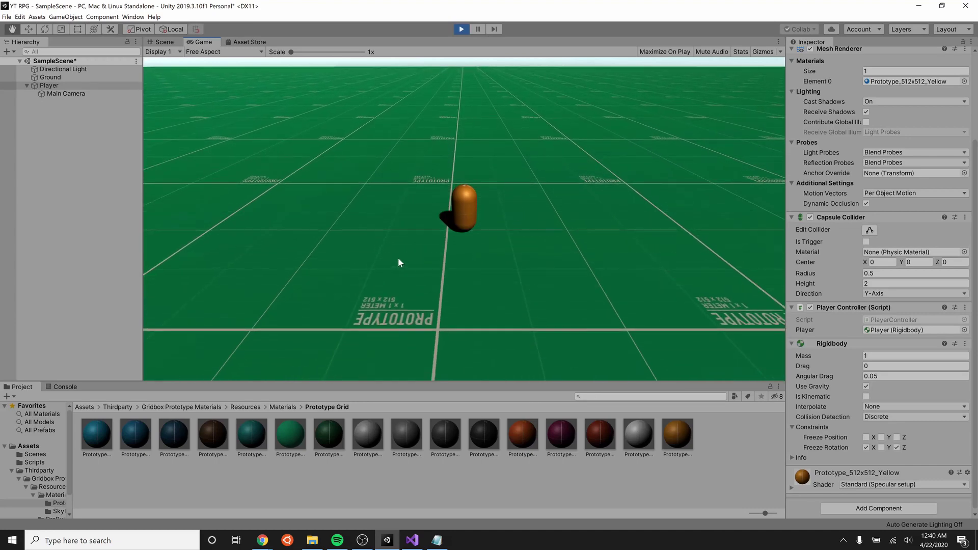
pyautogui.click(462, 30)
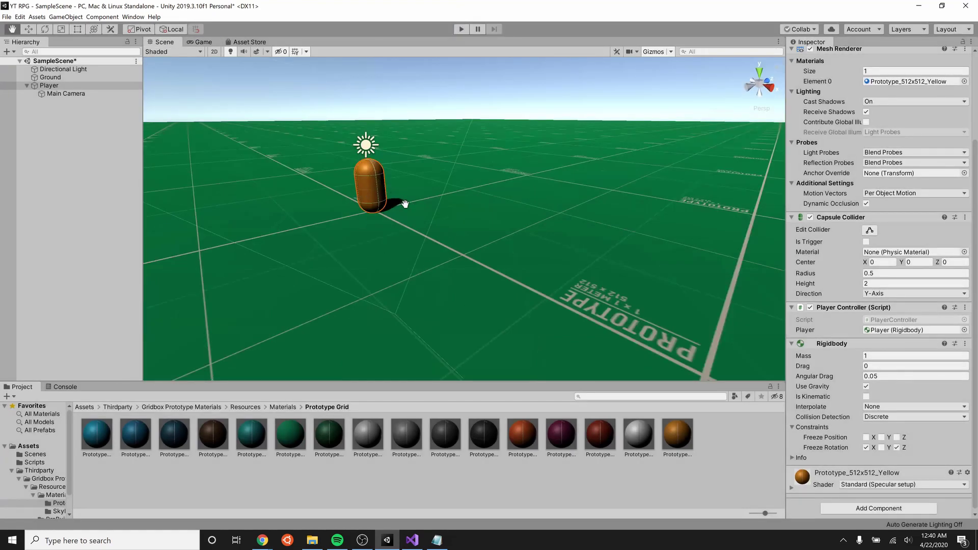
# Switch to Visual Studio and add an if(Input.GetButtonDown("Jump")) block below the velocity assignment in FixedUpdate of PlayerController.cs
pyautogui.hotkey('alt', 'Tab')
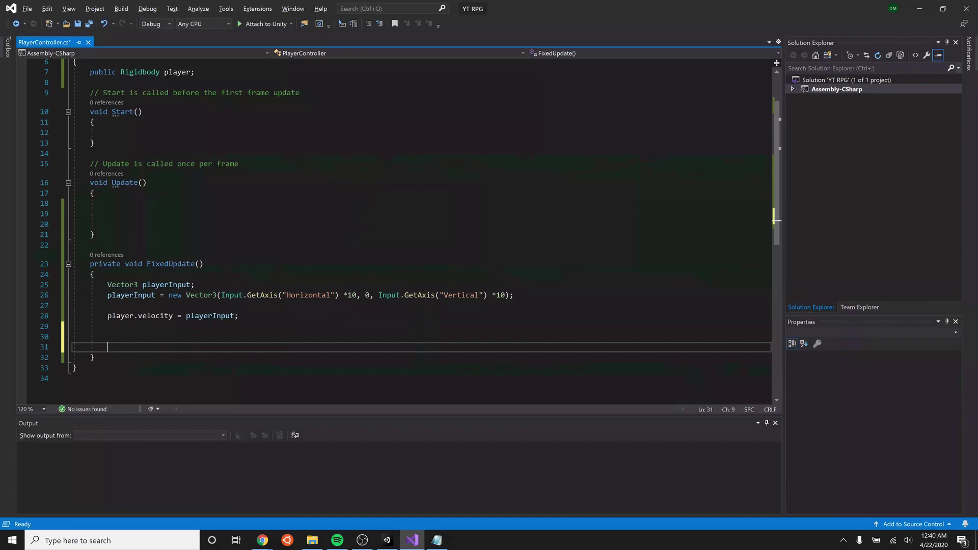
pyautogui.click(107, 337)
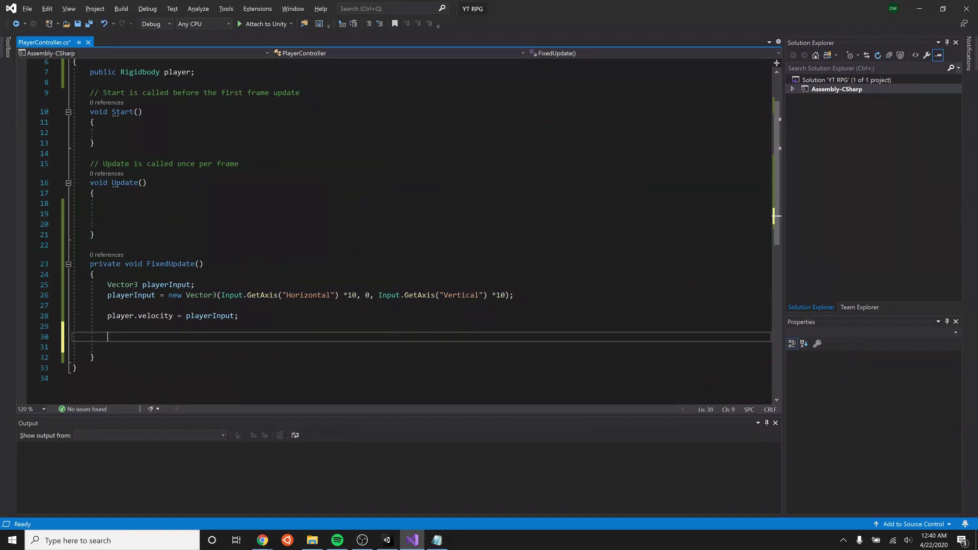
pyautogui.write('if(Input.')
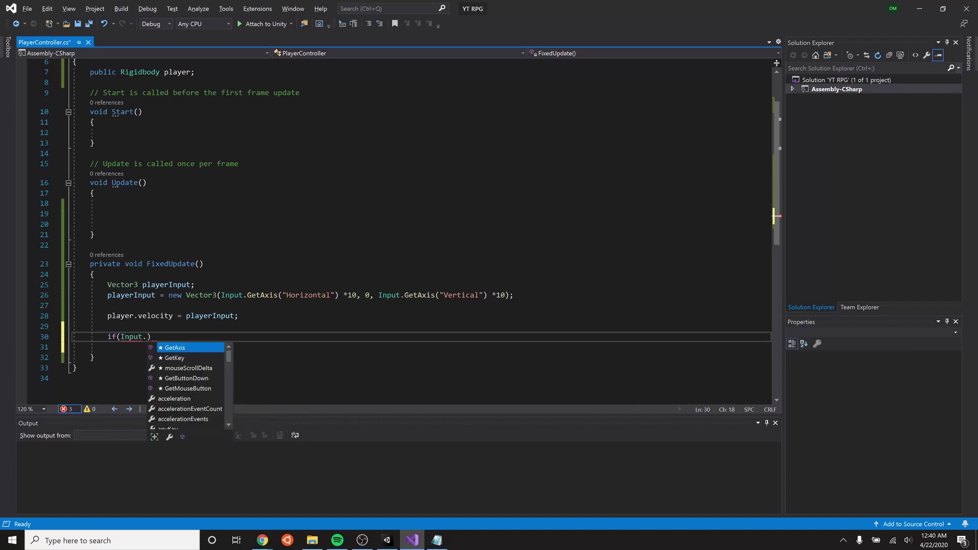
pyautogui.write('GetButtonDown')
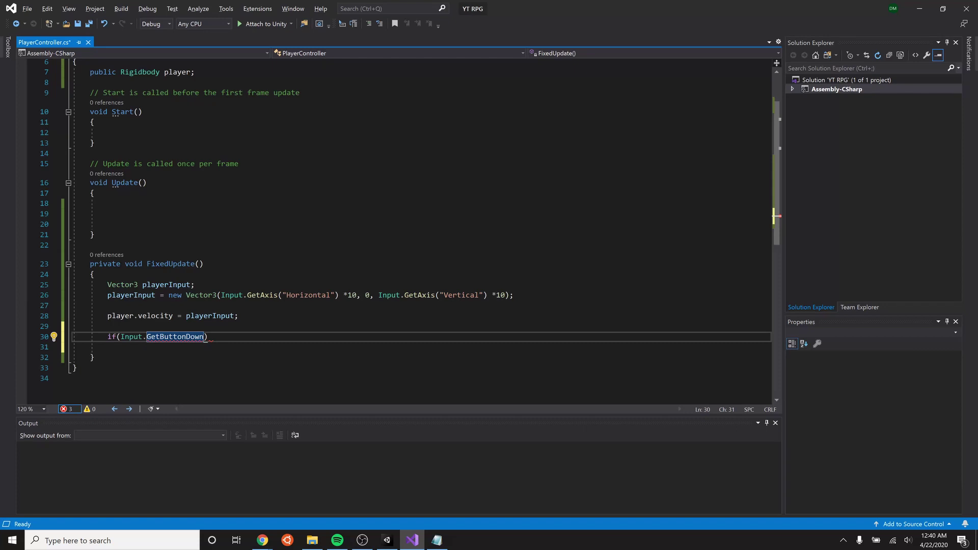
pyautogui.write('("Jump')
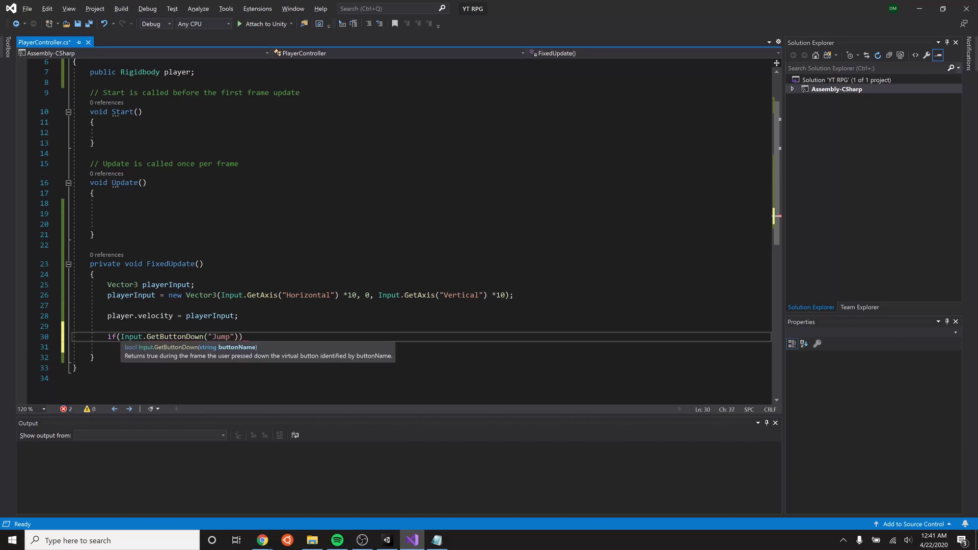
pyautogui.write('"))')
pyautogui.press('Return')
pyautogui.write('{')
pyautogui.press('Return')
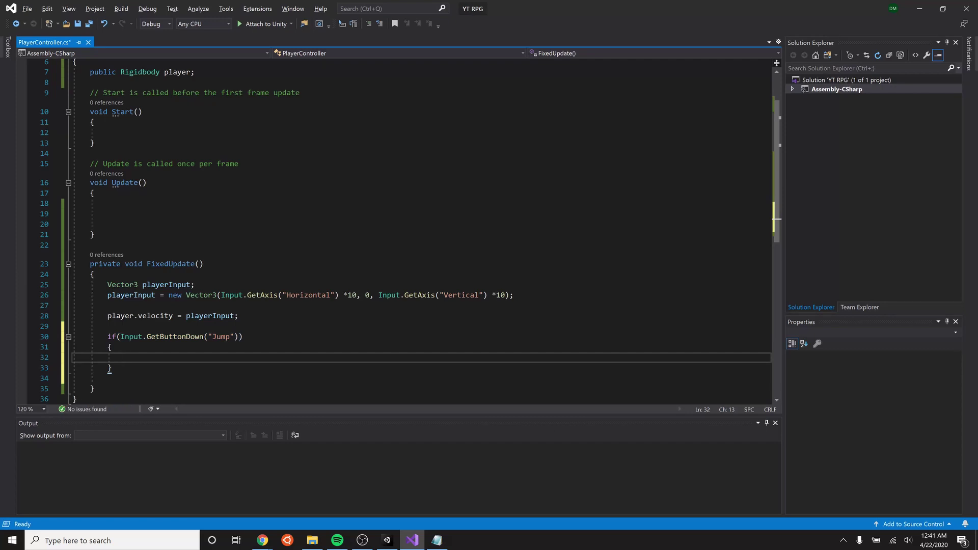
# Inside the Jump block, begin a player.AddForce call with the force components 0, 20f and 0
pyautogui.write('player.add')
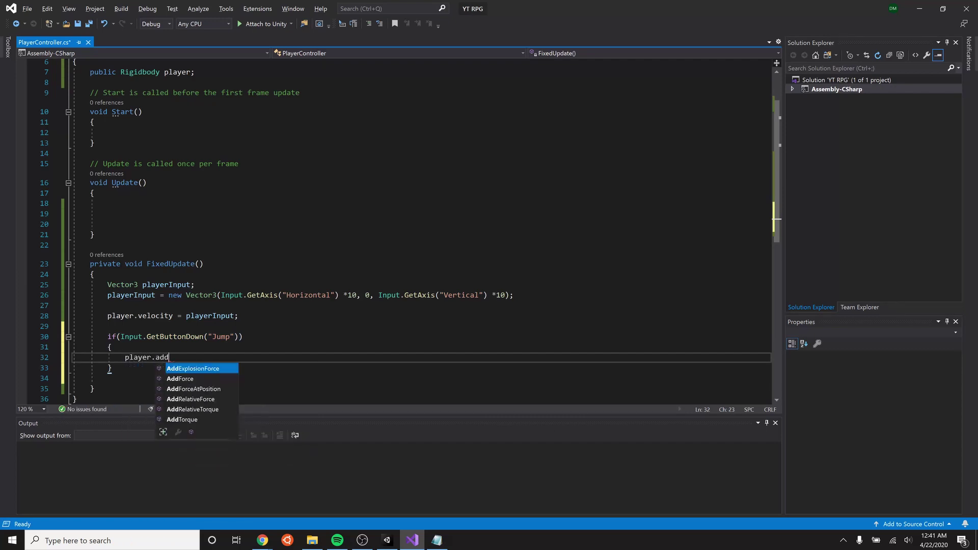
pyautogui.write('f')
pyautogui.press('Tab')
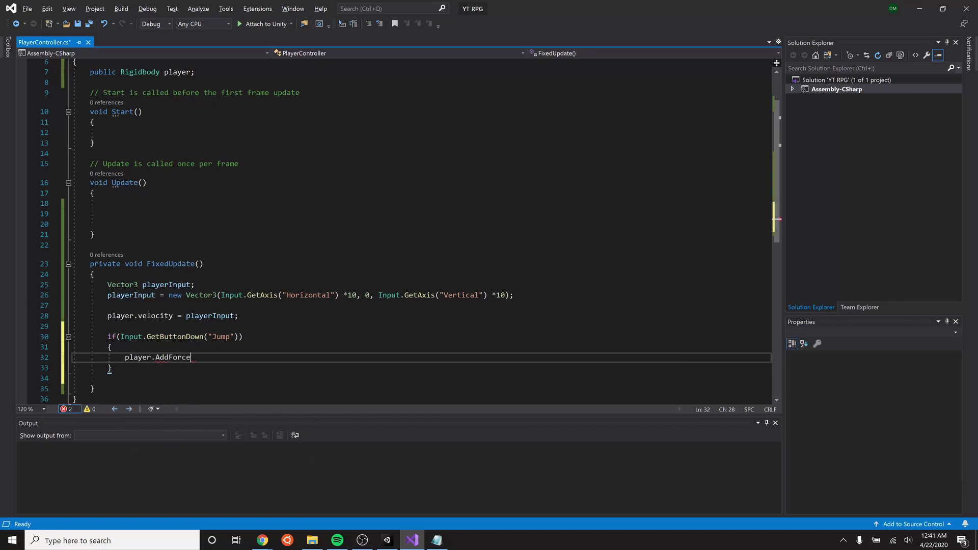
pyautogui.write('(')
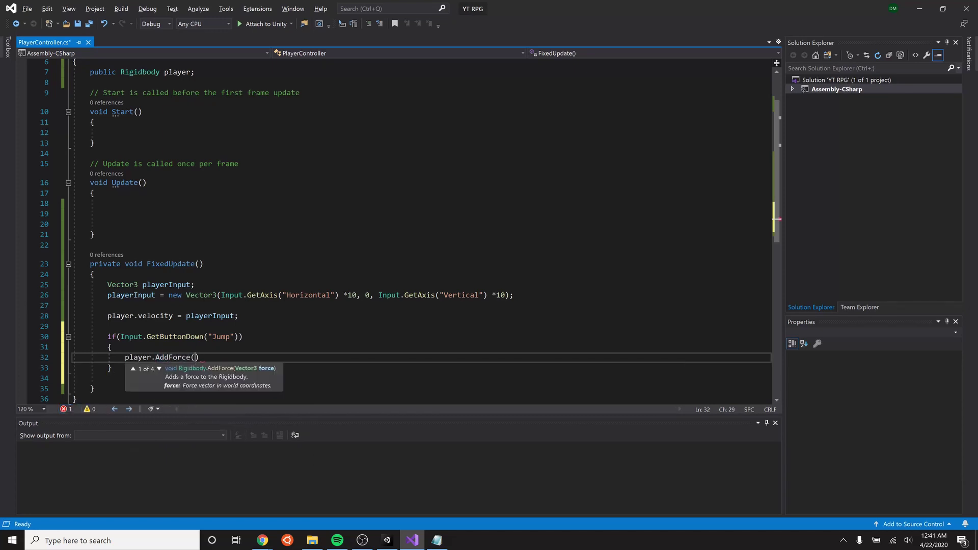
pyautogui.write('0,')
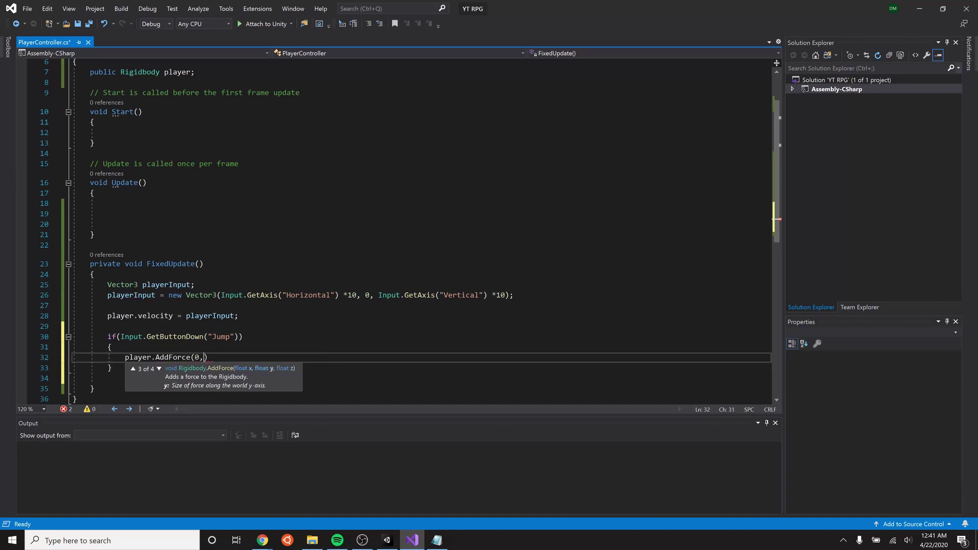
pyautogui.write('20f,0,')
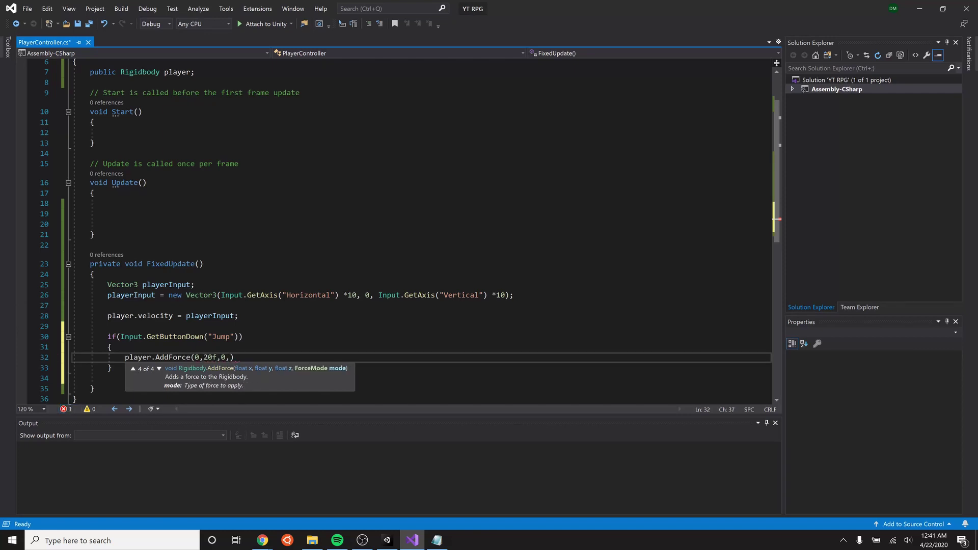
# Complete the AddForce call with ForceMode.Impulse as its force mode and end the statement
pyautogui.write('forc')
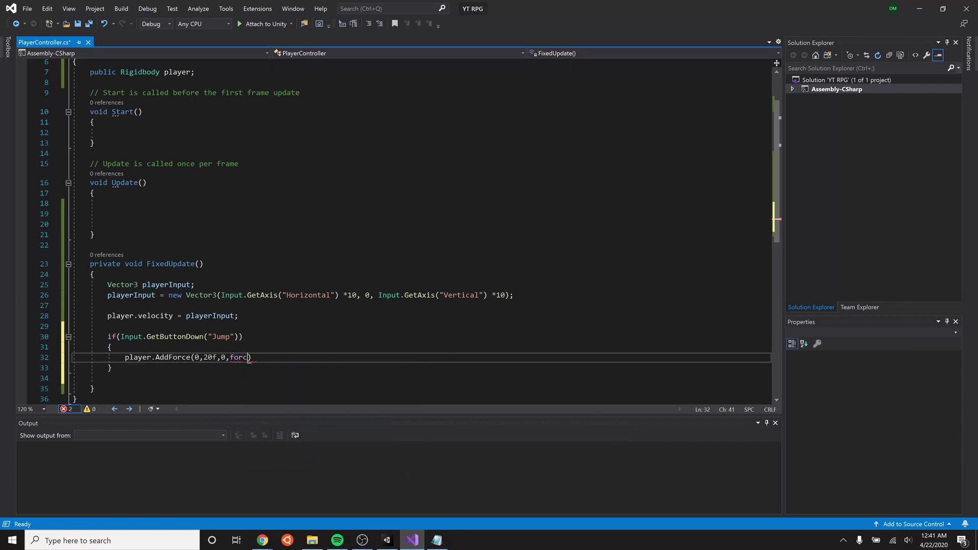
pyautogui.write('e')
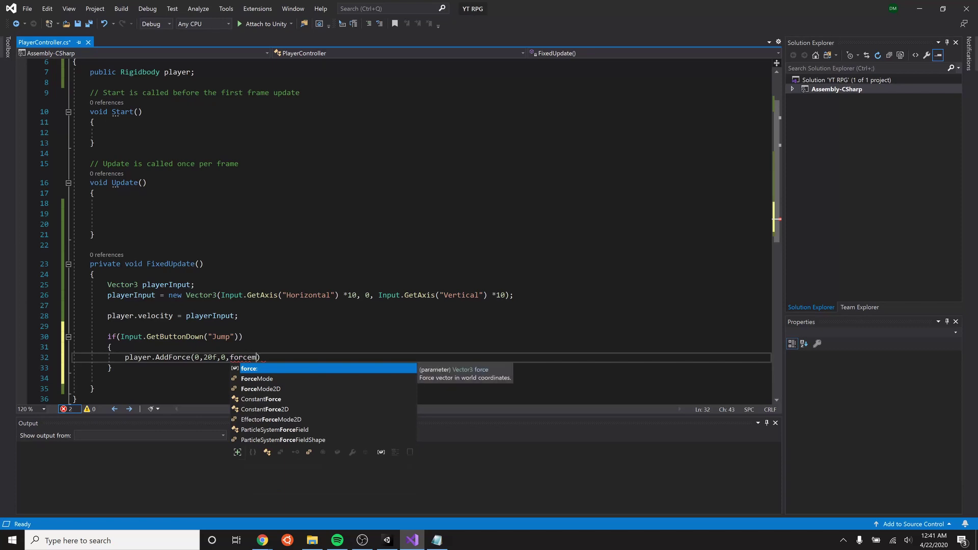
pyautogui.write('M')
pyautogui.press('Tab')
pyautogui.write('.')
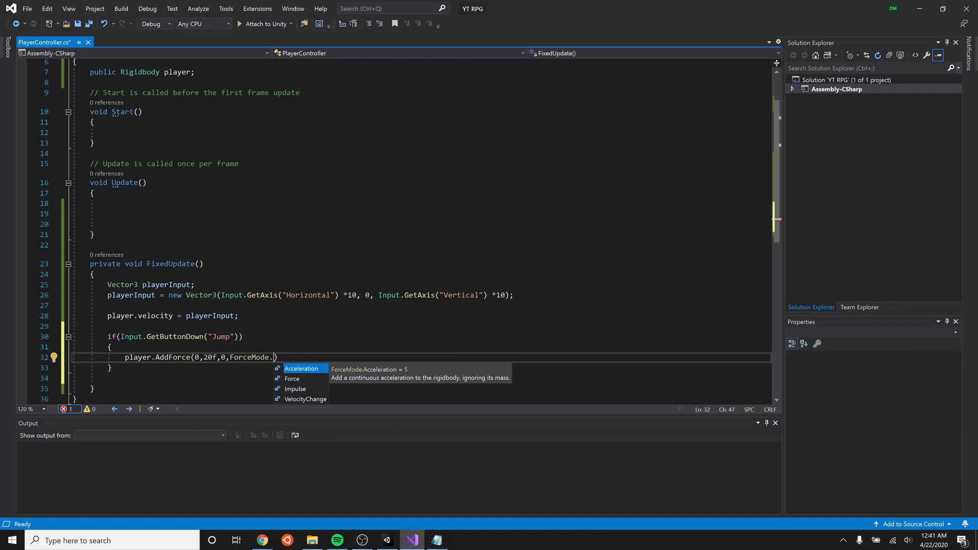
pyautogui.click(307, 379)
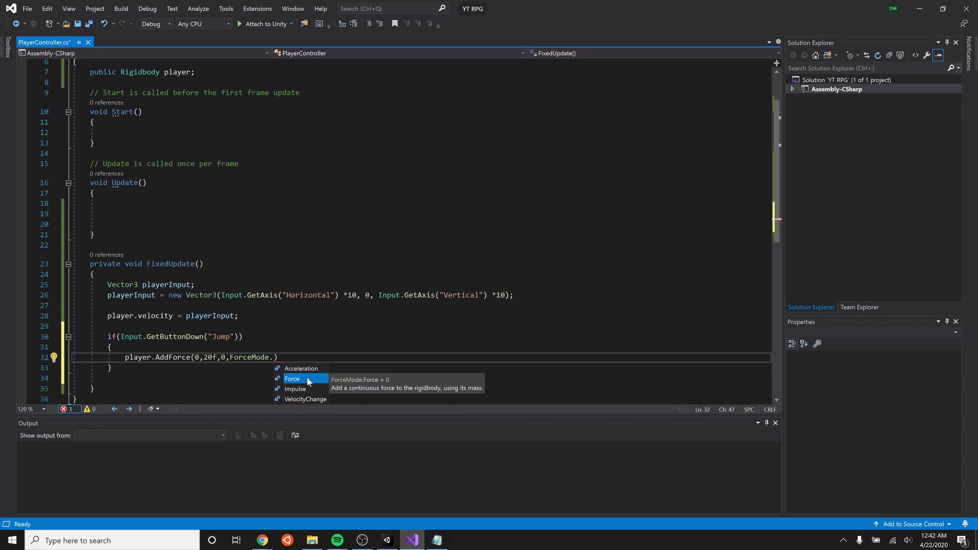
pyautogui.press('Down')
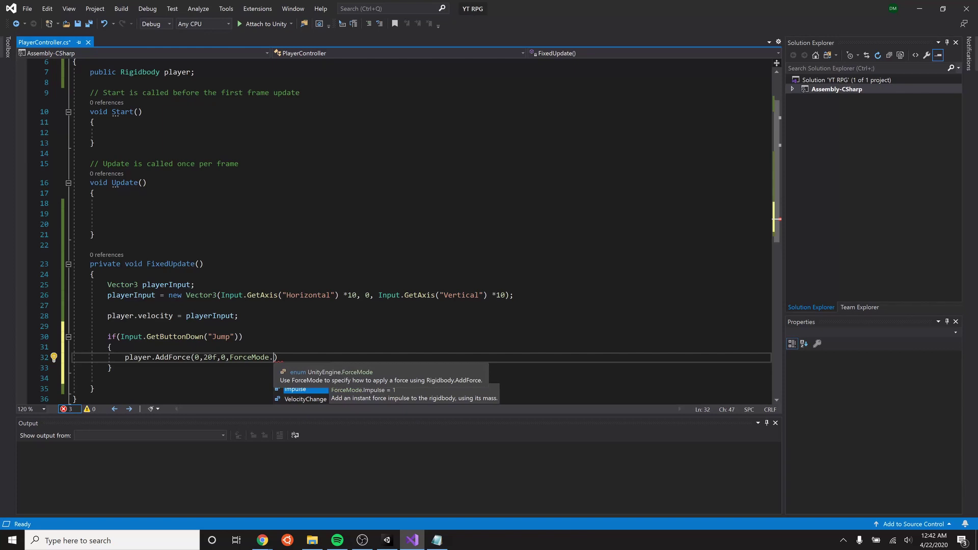
pyautogui.press('Tab')
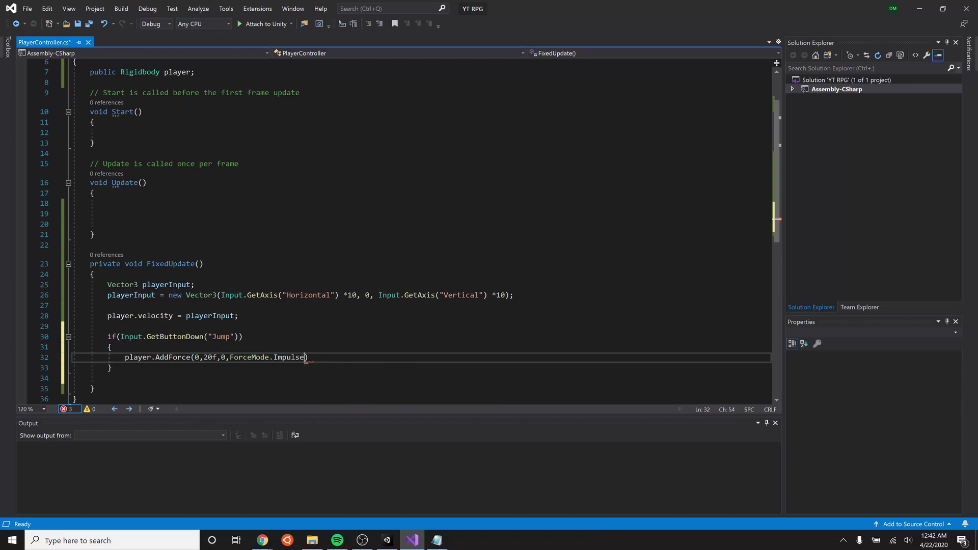
pyautogui.write(');')
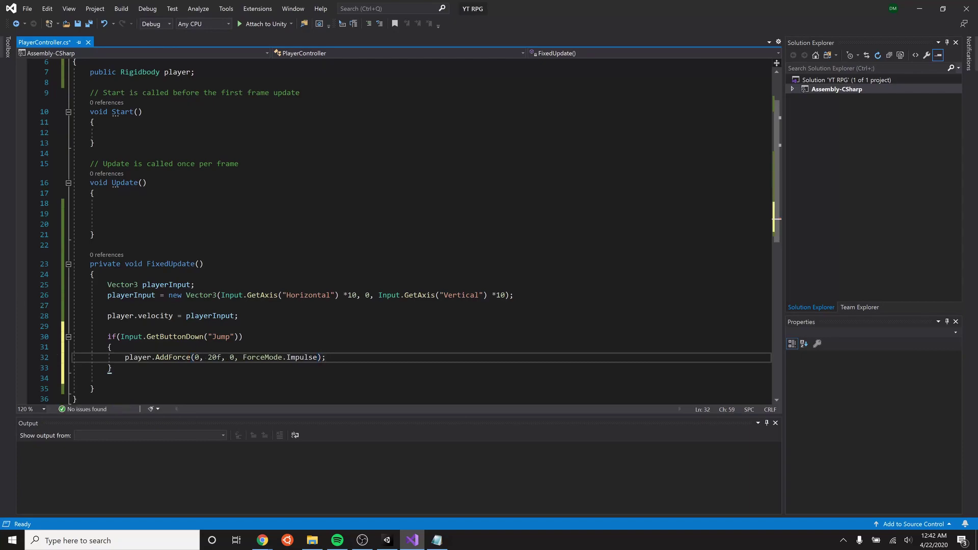
# Switch to Unity, run the scene and make the player jump repeatedly to test the new jump force
pyautogui.hotkey('alt', 'Tab')
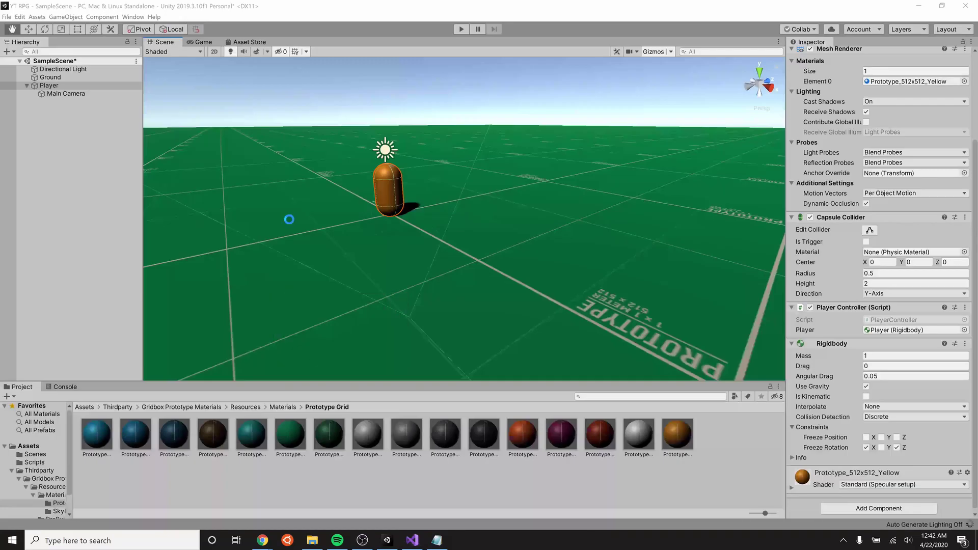
pyautogui.click(461, 30)
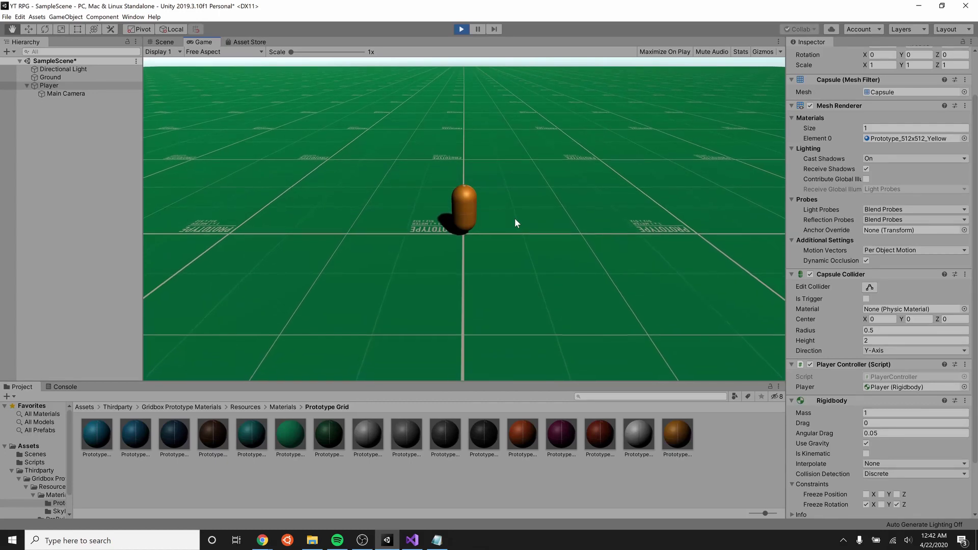
pyautogui.press('space')
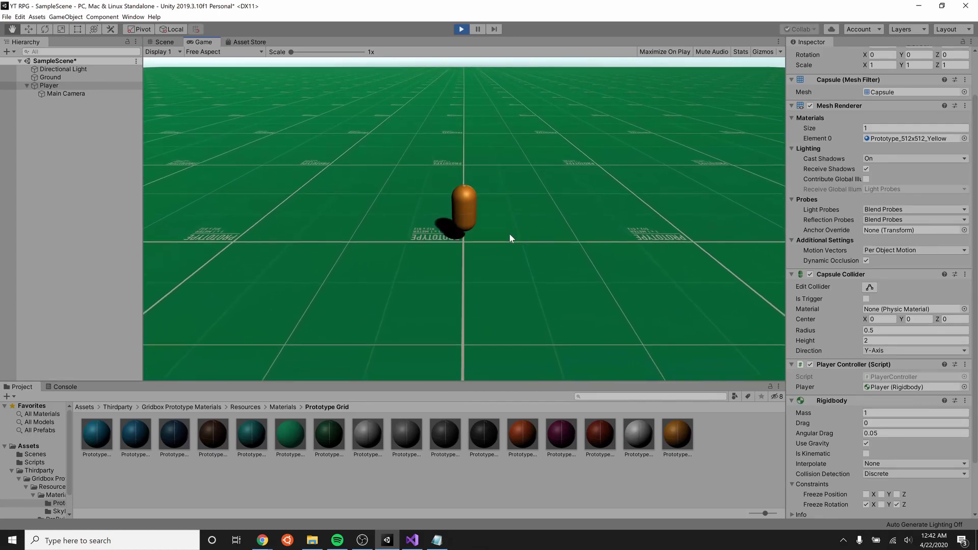
pyautogui.press('space')
pyautogui.press('space')
pyautogui.press('space')
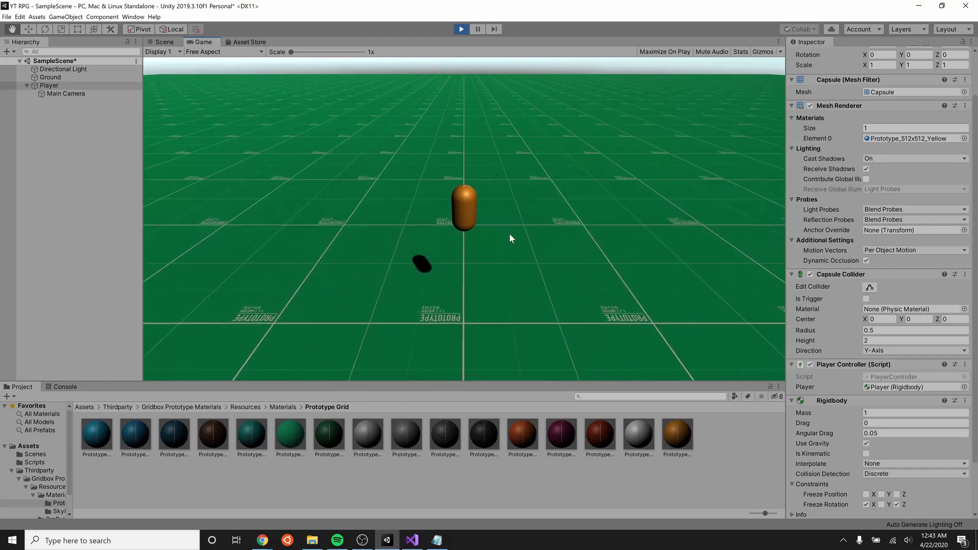
pyautogui.press('space')
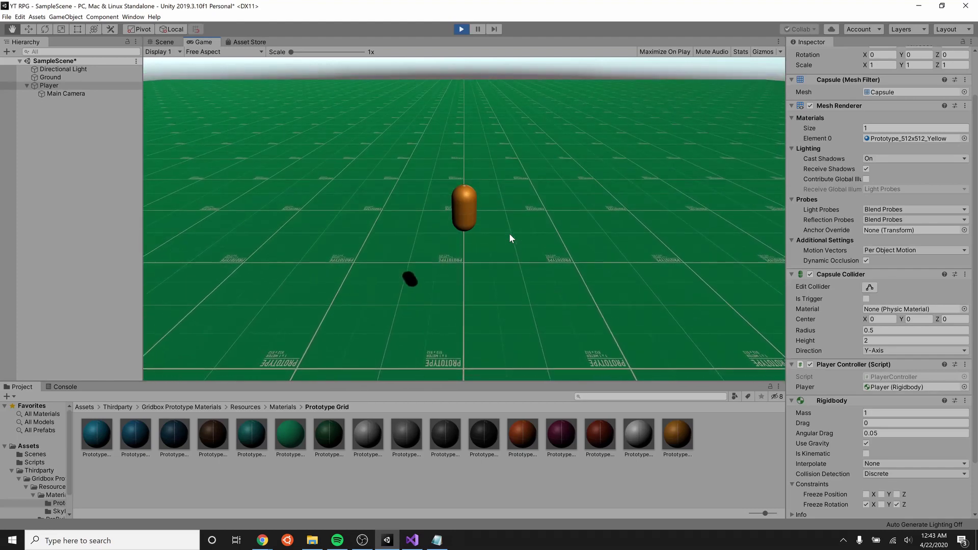
pyautogui.press('space')
pyautogui.press('space')
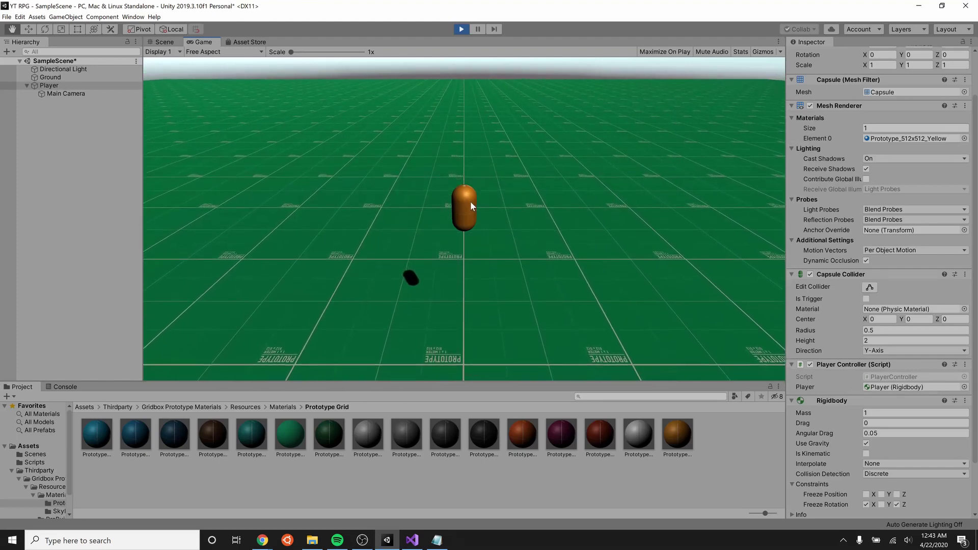
# Examine how the airborne player falls and moves during the jump test, and stop the scene
pyautogui.press('s')
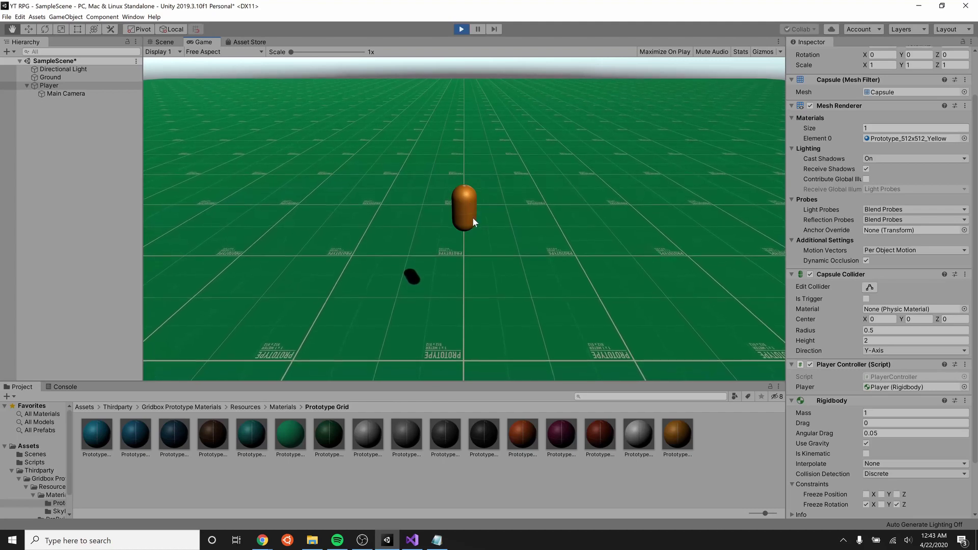
pyautogui.press('s')
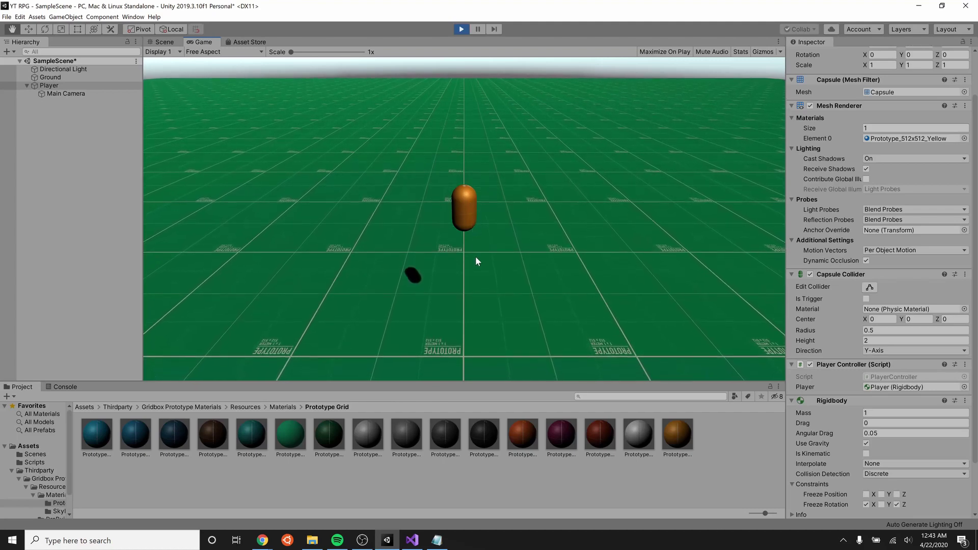
pyautogui.press('s')
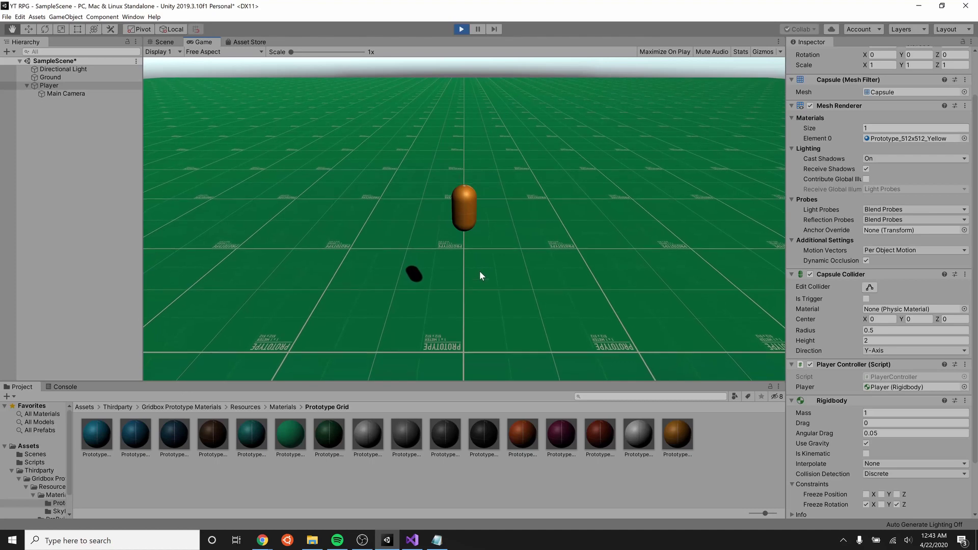
pyautogui.press('s')
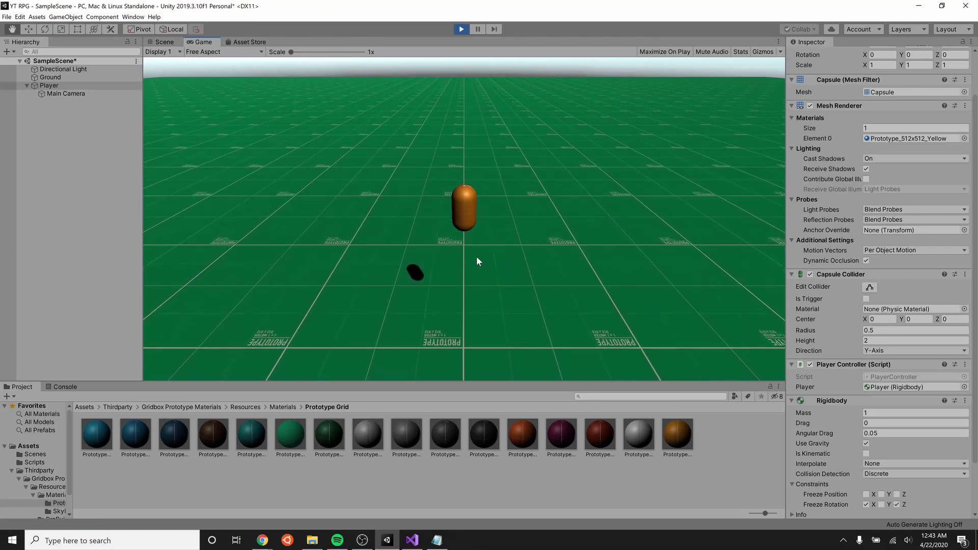
pyautogui.press('s')
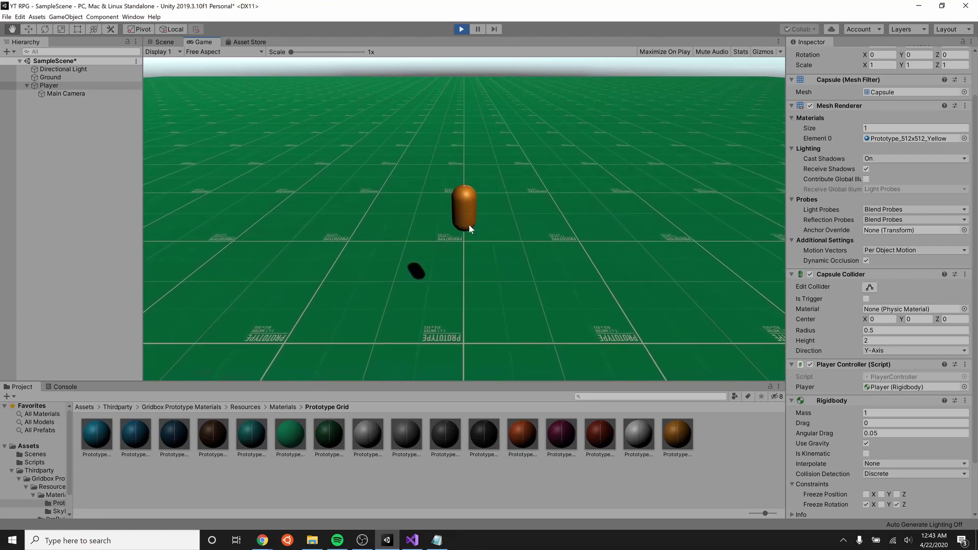
pyautogui.press('s')
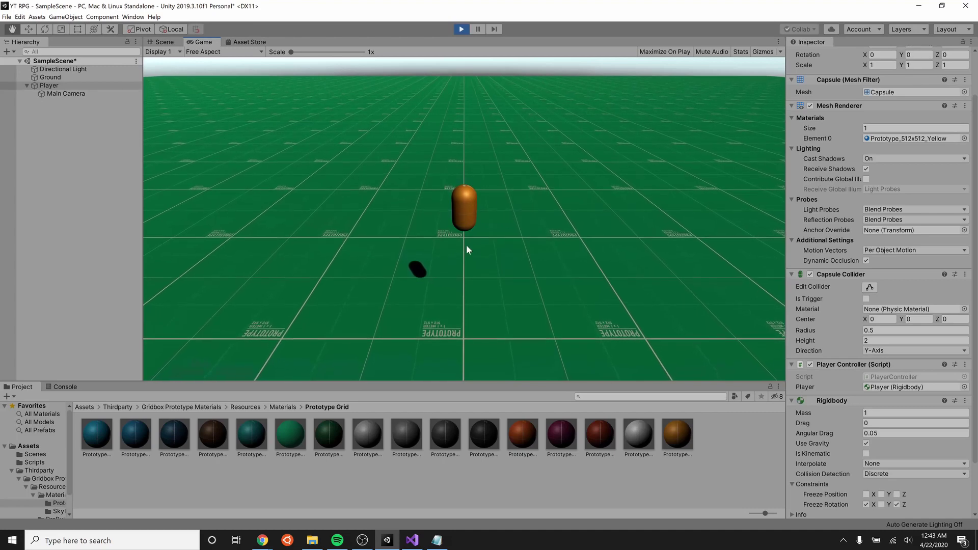
pyautogui.press('s')
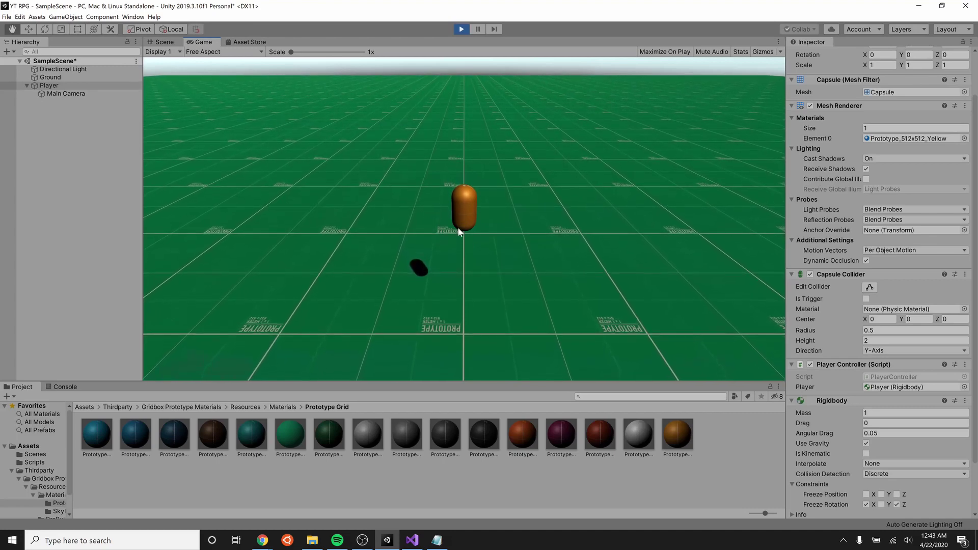
pyautogui.press('s')
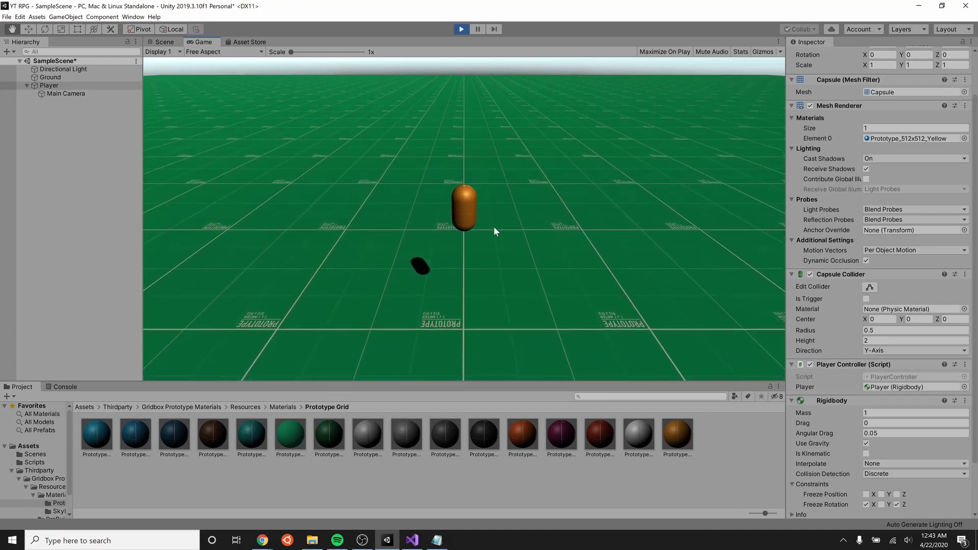
pyautogui.press('s')
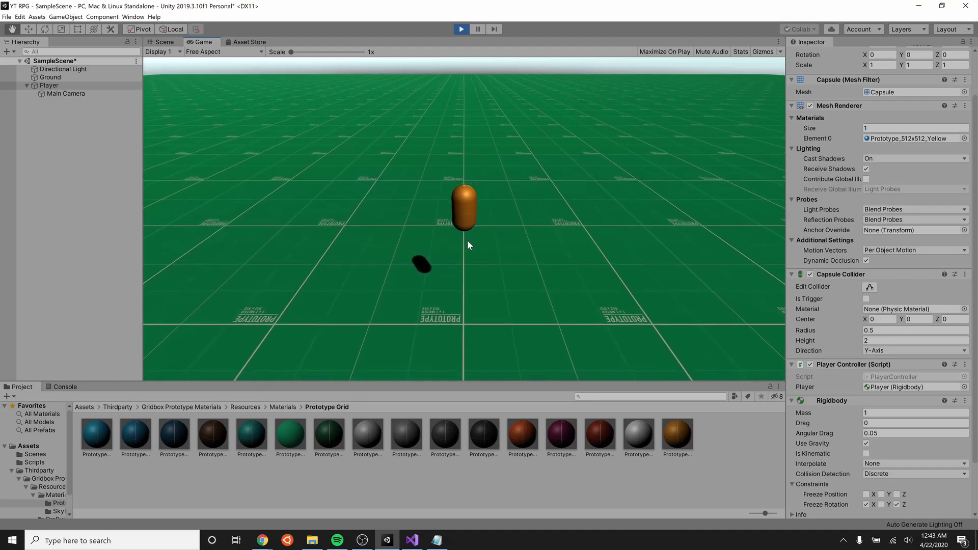
pyautogui.press('s')
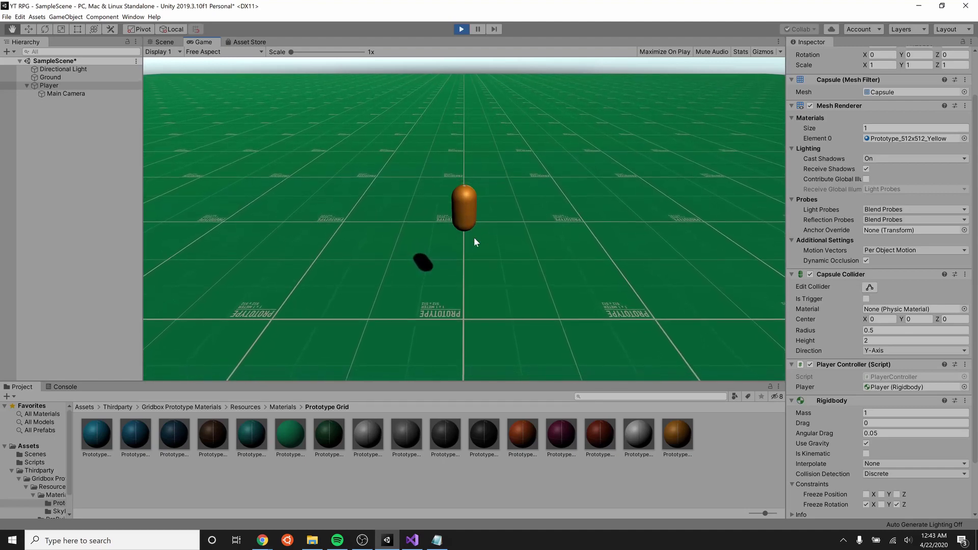
pyautogui.press('s')
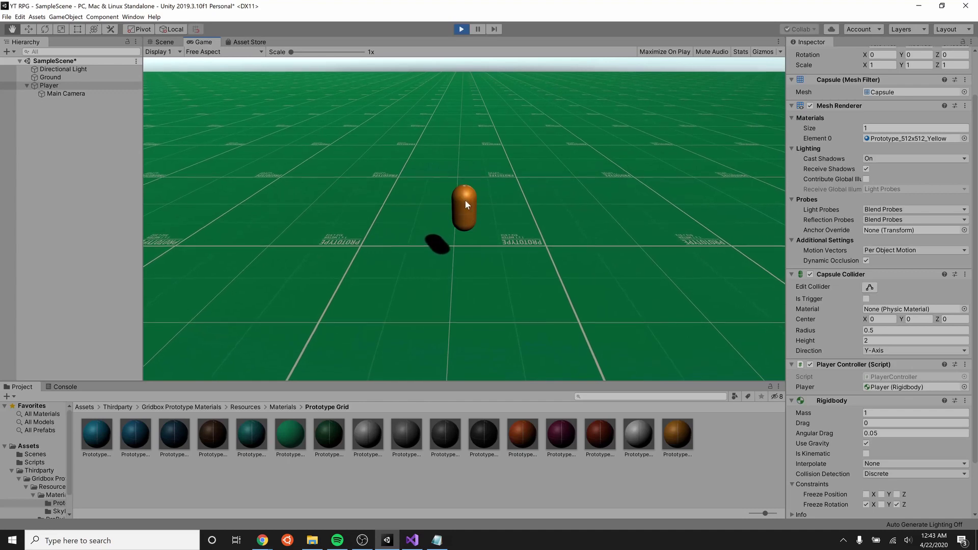
pyautogui.click(461, 29)
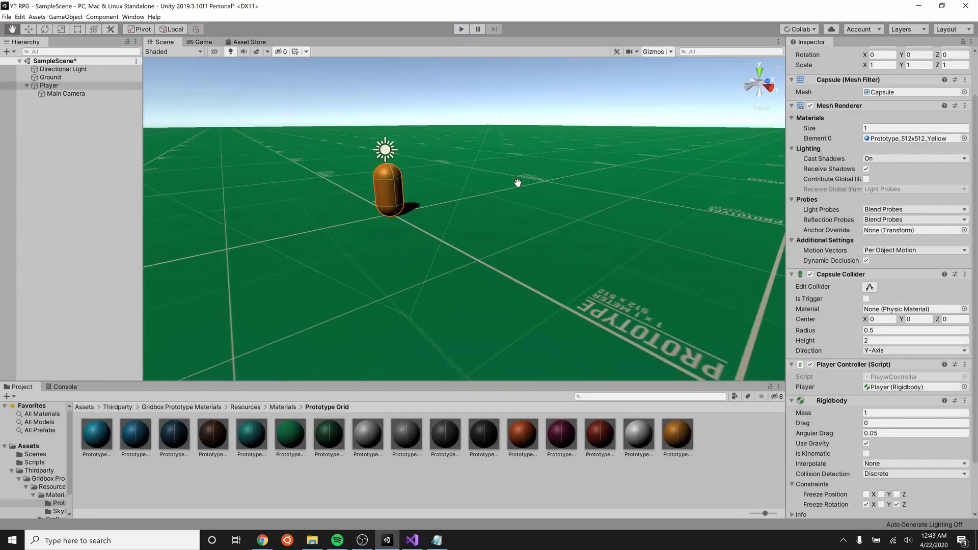
# Switch to Visual Studio, replace the Y component 0 of the playerInput vector in FixedUpdate with player.velocity.y, and save the script
pyautogui.hotkey('alt', 'Tab')
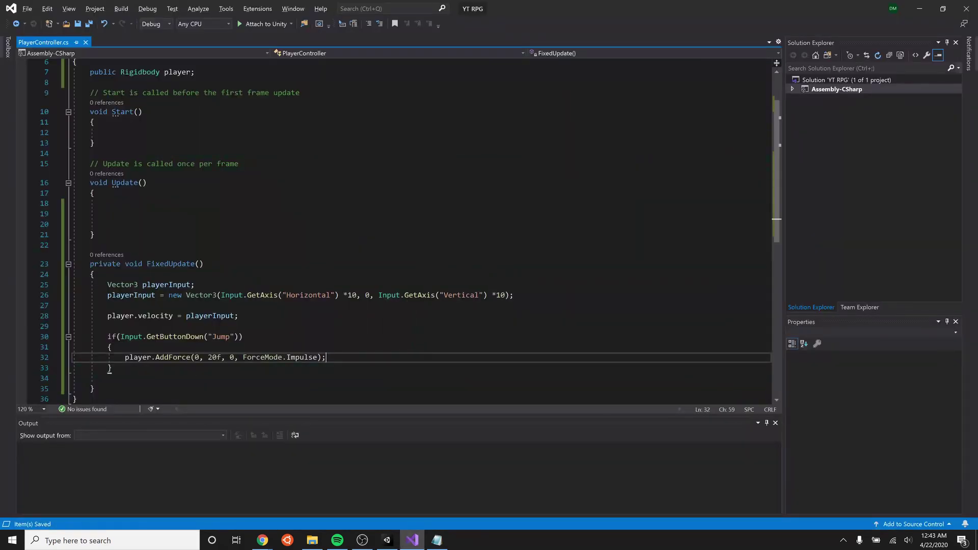
pyautogui.moveTo(357, 295); pyautogui.dragTo(247, 295)
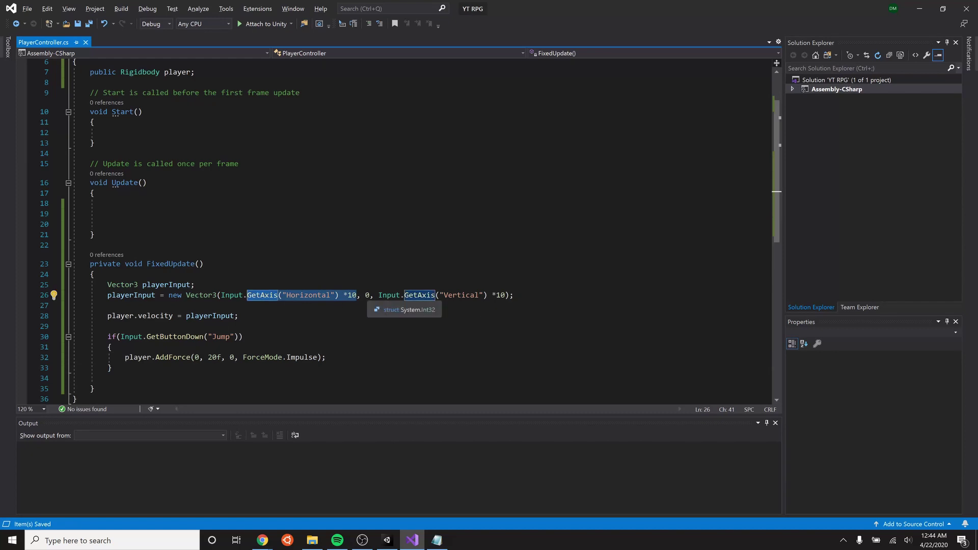
pyautogui.click(368, 296)
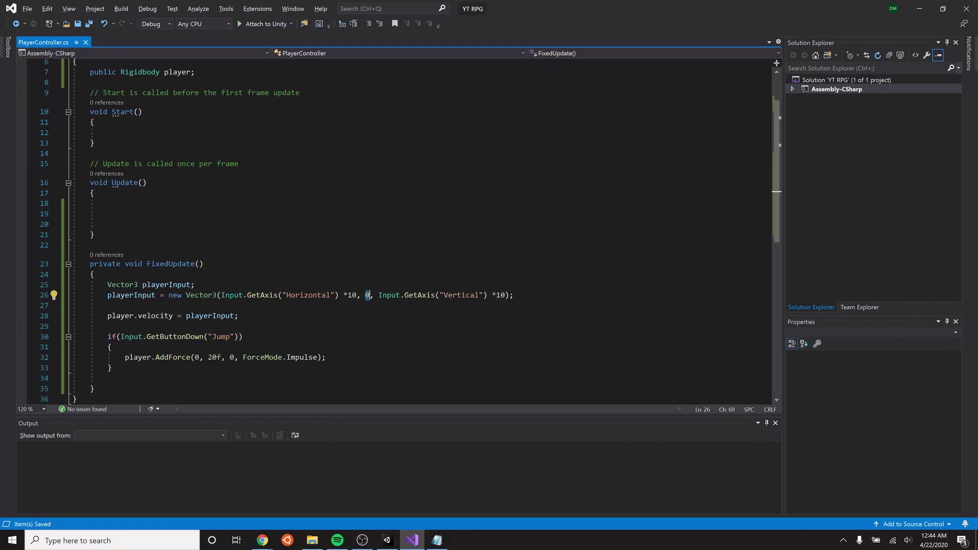
pyautogui.write('player')
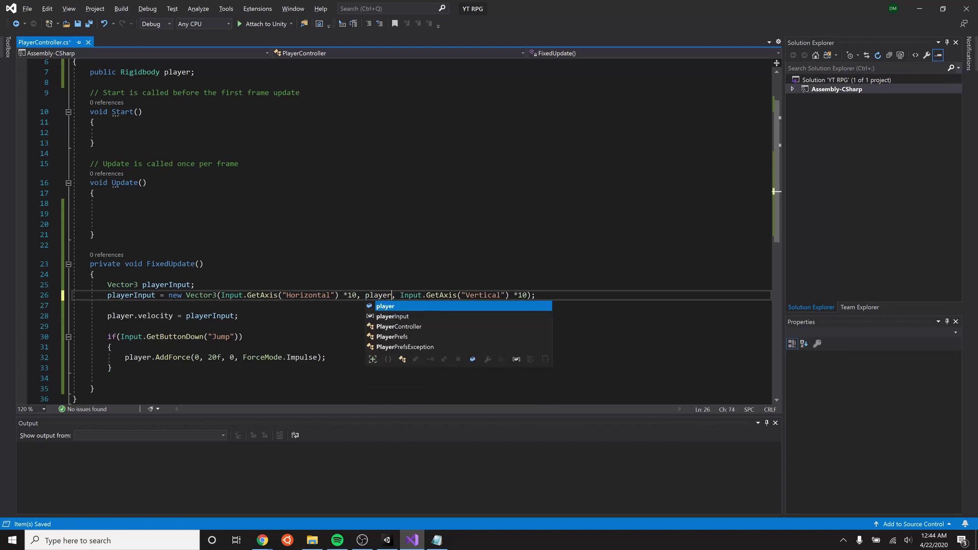
pyautogui.write('.velo')
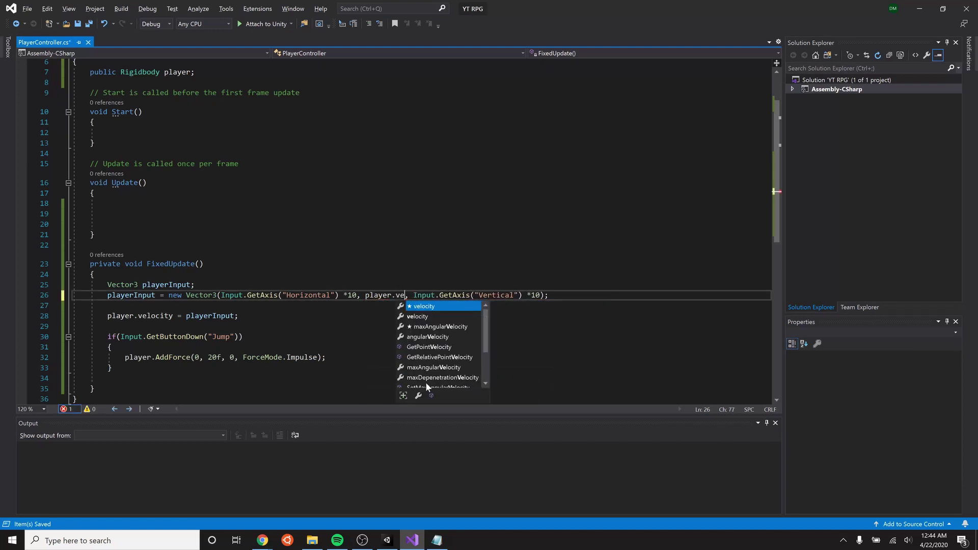
pyautogui.press('Tab')
pyautogui.write('.y')
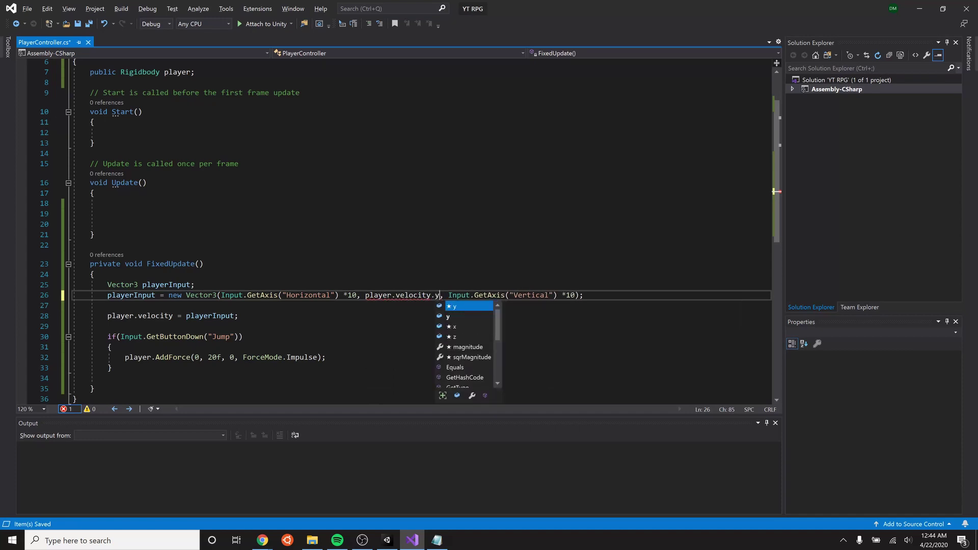
pyautogui.click(195, 285)
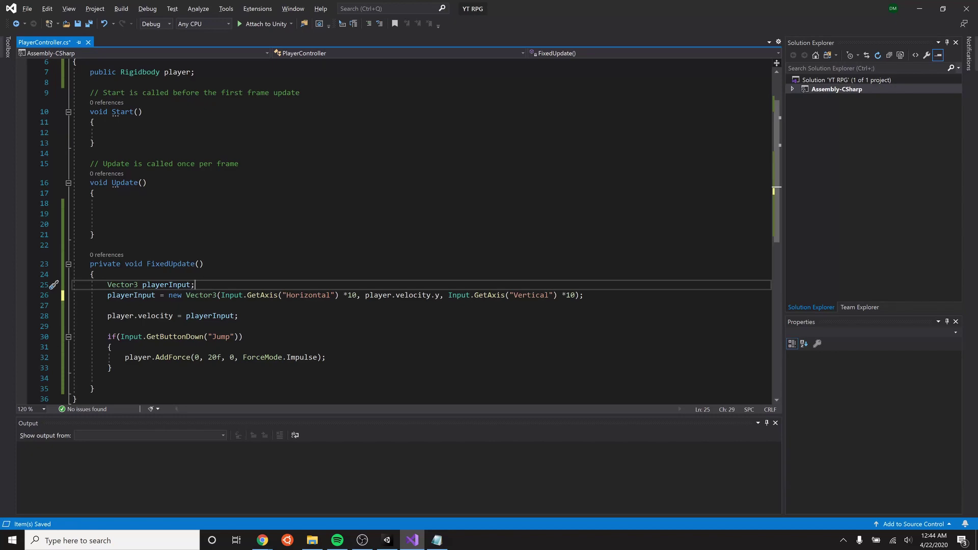
pyautogui.hotkey('ctrl', 's')
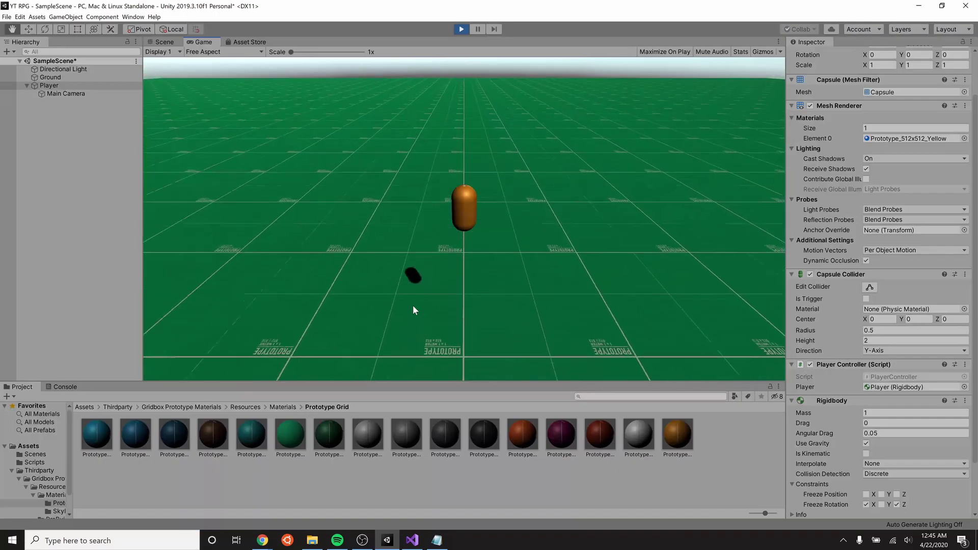
# Run the scene in Unity and make the player jump repeatedly to check its jump height and fall
pyautogui.press('space')
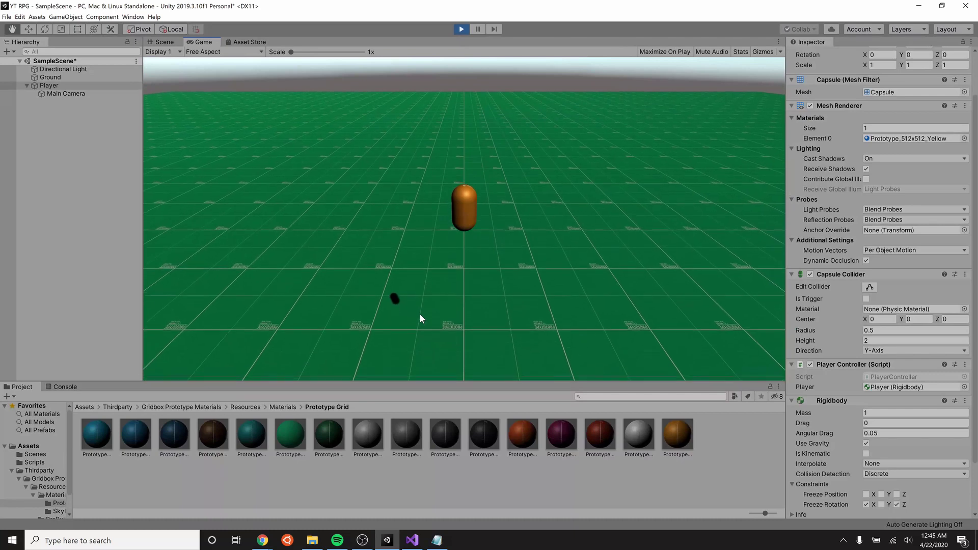
pyautogui.press('space')
pyautogui.press('space')
pyautogui.press('space')
pyautogui.press('space')
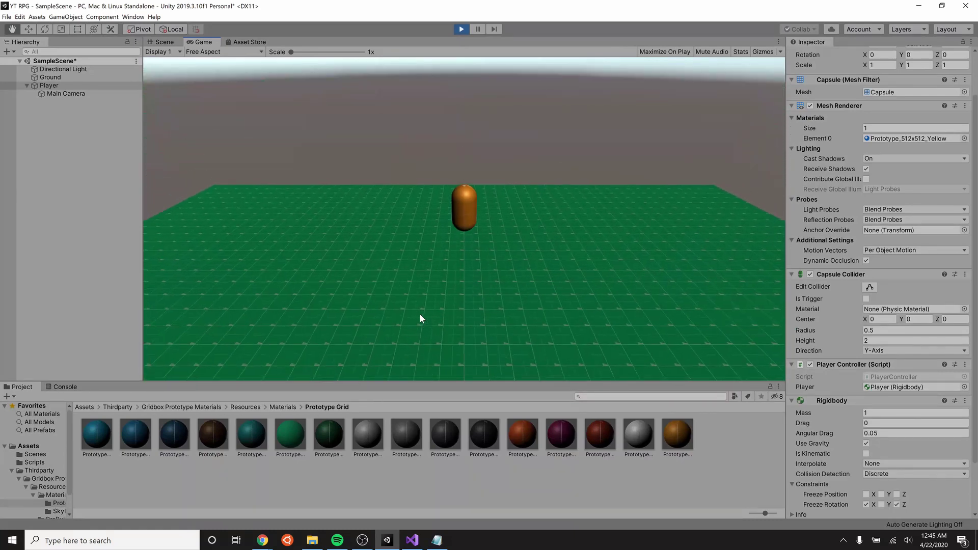
pyautogui.press('space')
pyautogui.press('space')
pyautogui.press('space')
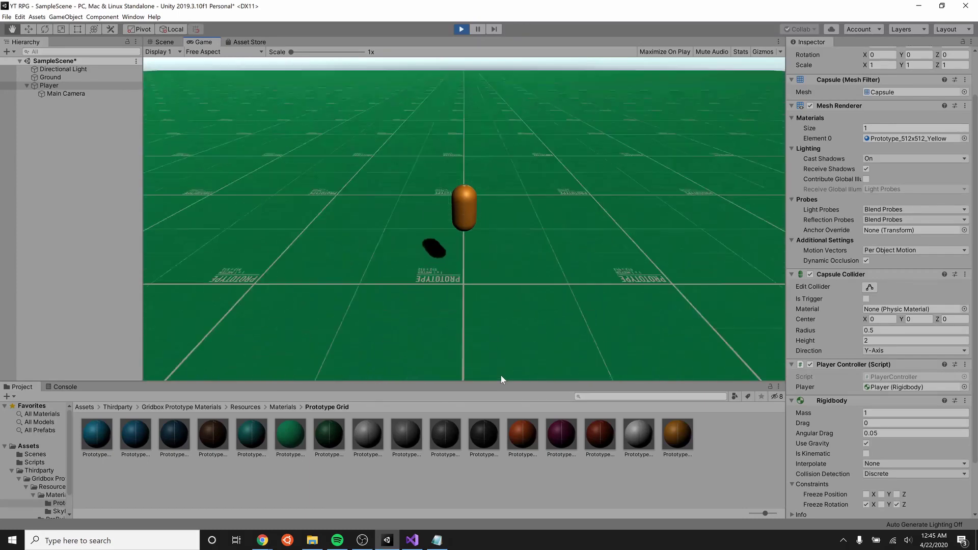
pyautogui.press('space')
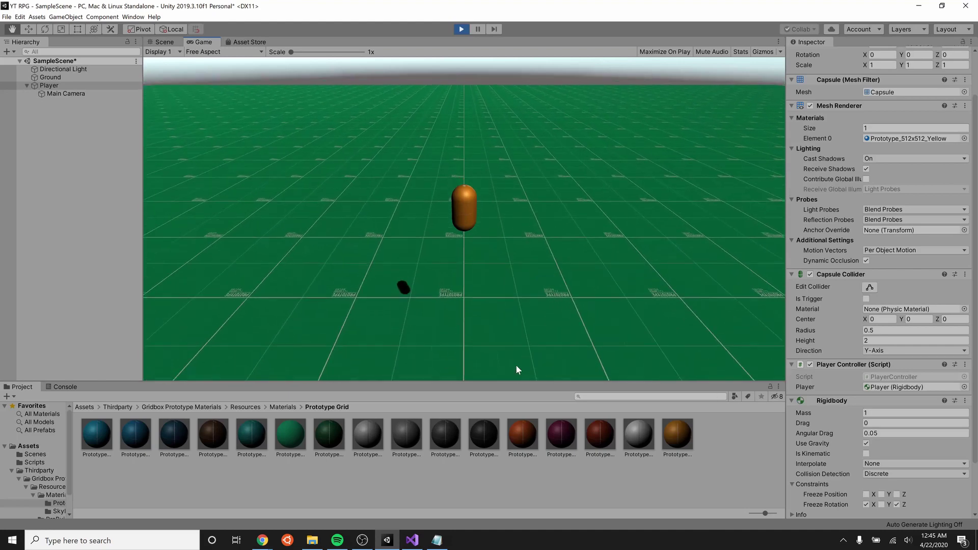
# Compare the 20f force and ForceMode.Impulse of the AddForce call in Visual Studio with the player's Rigidbody mass in Unity
pyautogui.hotkey('alt', 'Tab')
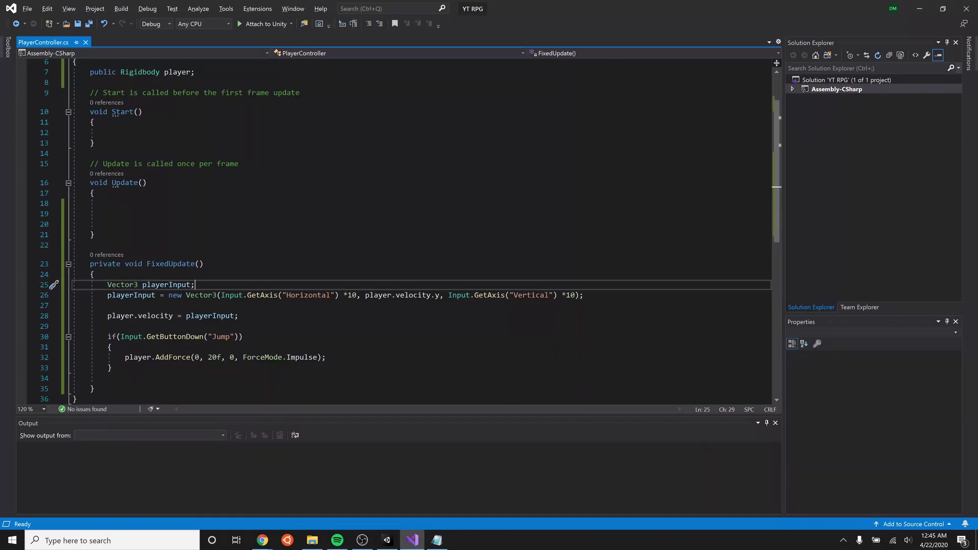
pyautogui.doubleClick(214, 357)
pyautogui.hotkey('alt', 'Tab')
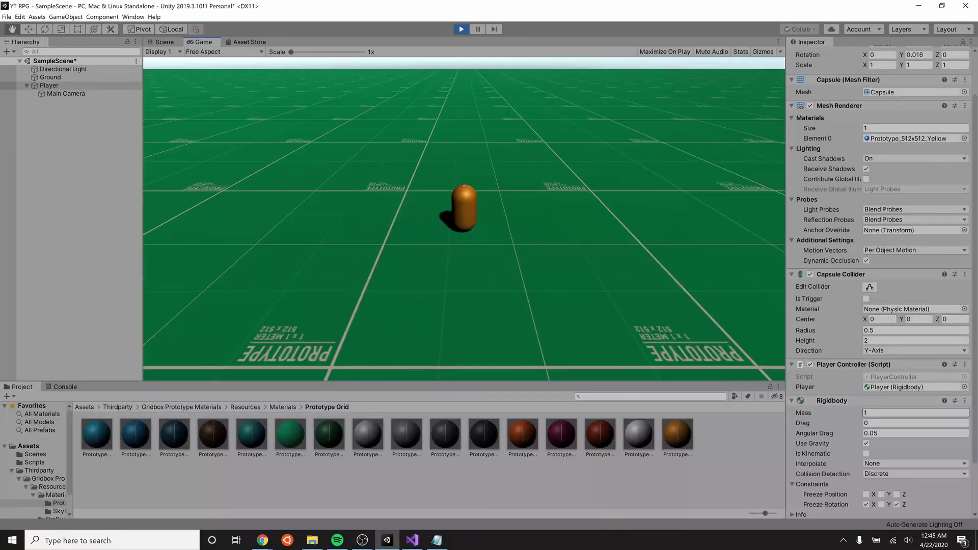
pyautogui.scroll(-3, 907, 408)
pyautogui.click(881, 354)
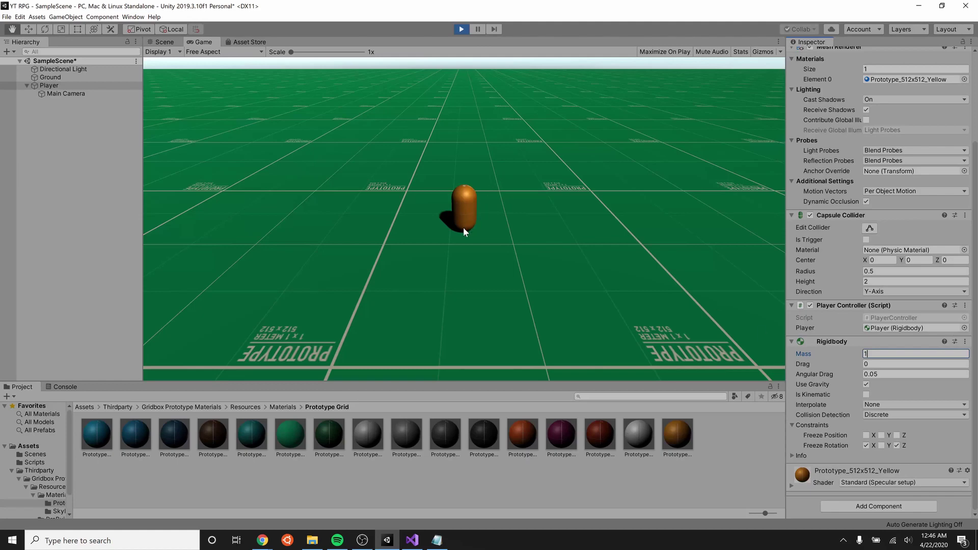
pyautogui.hotkey('alt', 'Tab')
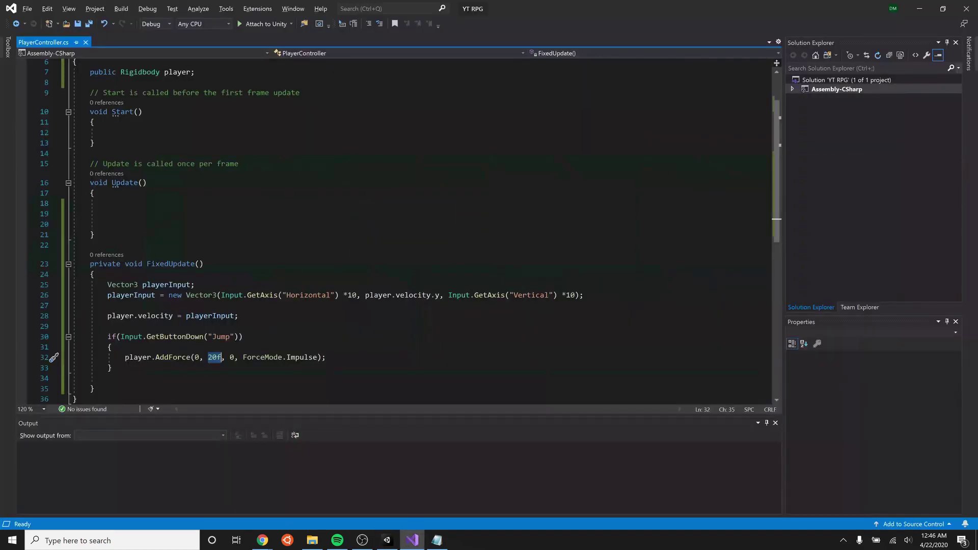
pyautogui.moveTo(298, 357)
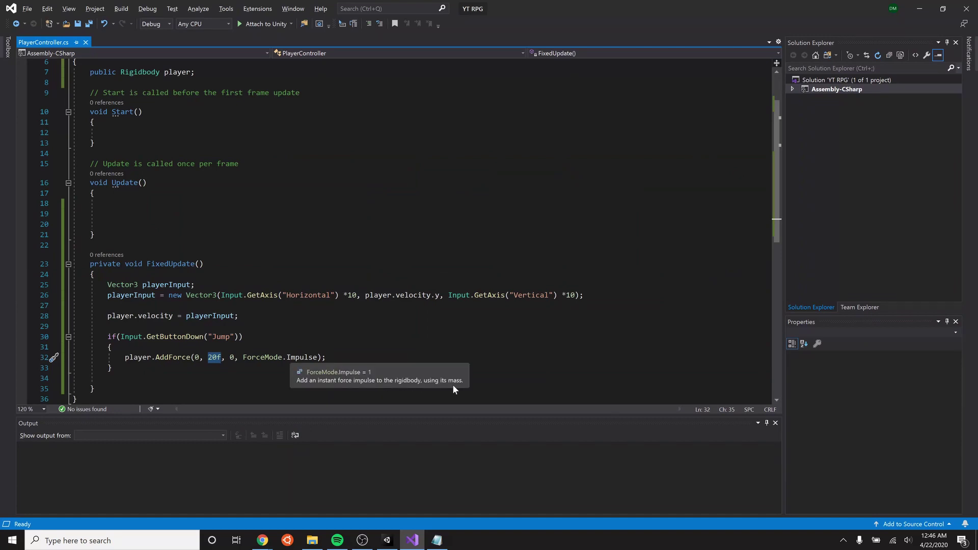
# Switch to Unity, try a Rigidbody mass of 3.5 on the player in the running scene, and test moving and jumping
pyautogui.press('BackSpace')
pyautogui.hotkey('alt', 'Tab')
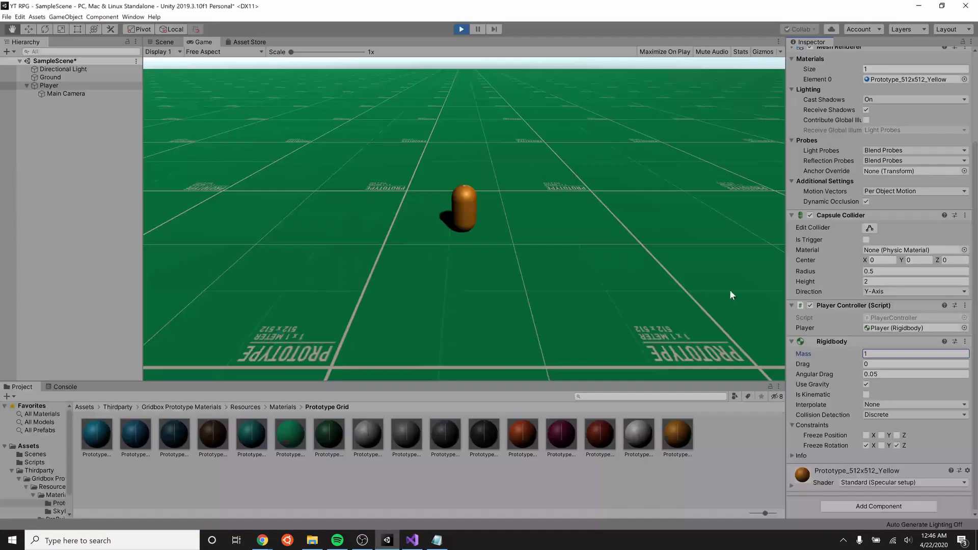
pyautogui.click(880, 355)
pyautogui.write('3.5')
pyautogui.click(705, 269)
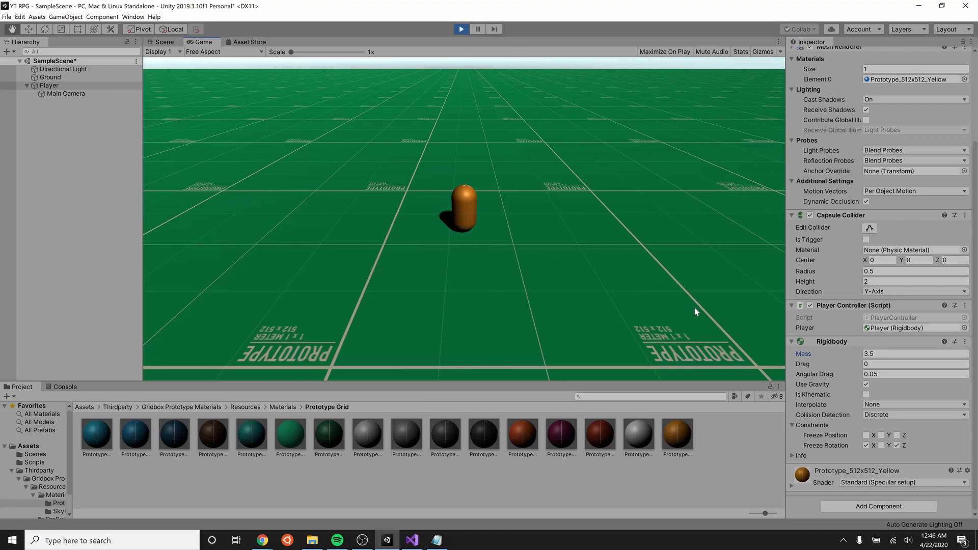
pyautogui.press('space')
pyautogui.press('space')
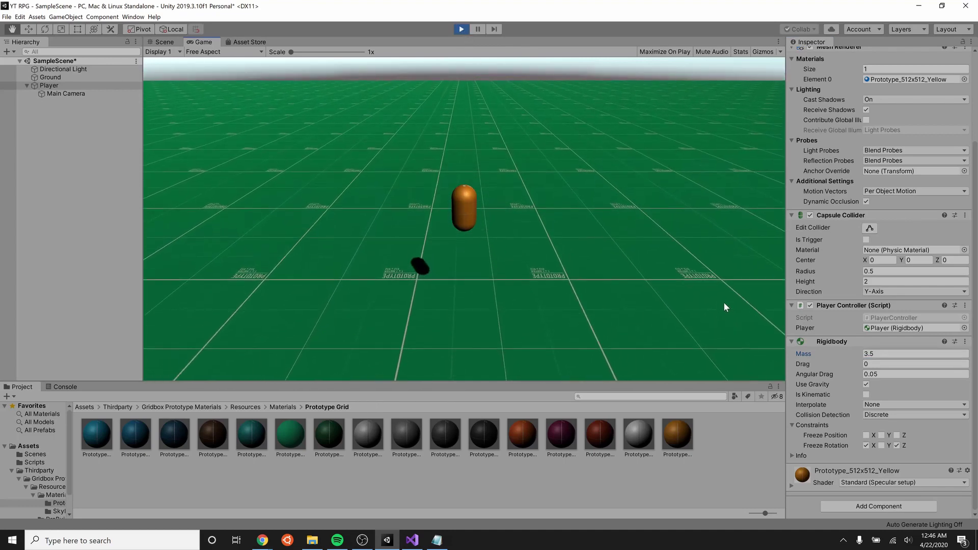
pyautogui.press('w')
pyautogui.press('space')
pyautogui.press('space')
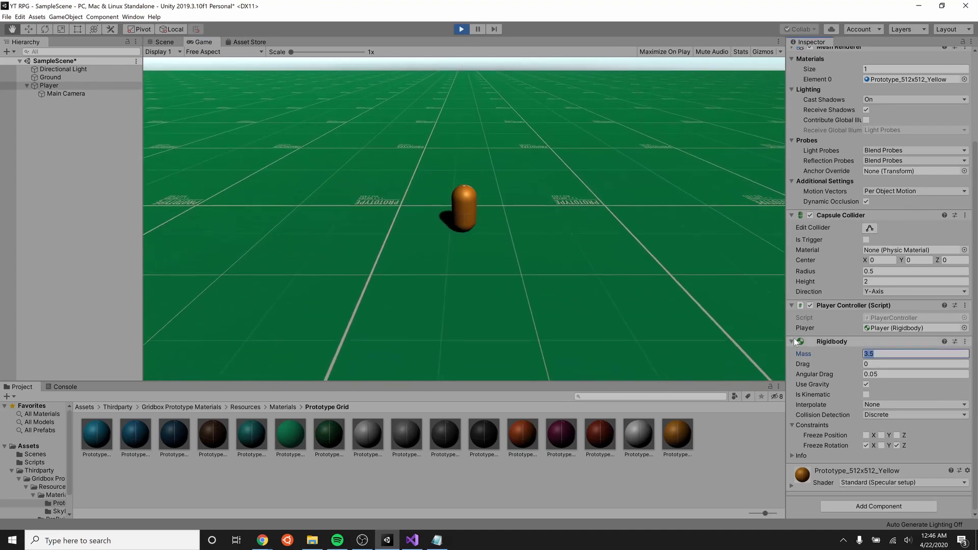
# Try a Rigidbody mass of 2.5 on the player in the running scene and test its jumps
pyautogui.write('2.5')
pyautogui.click(617, 238)
pyautogui.press('space')
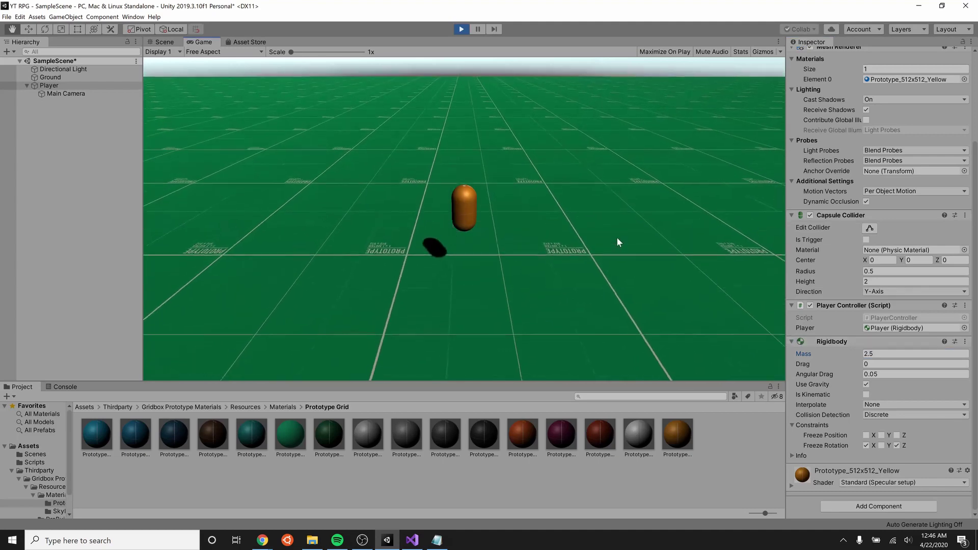
pyautogui.press('w')
pyautogui.press('space')
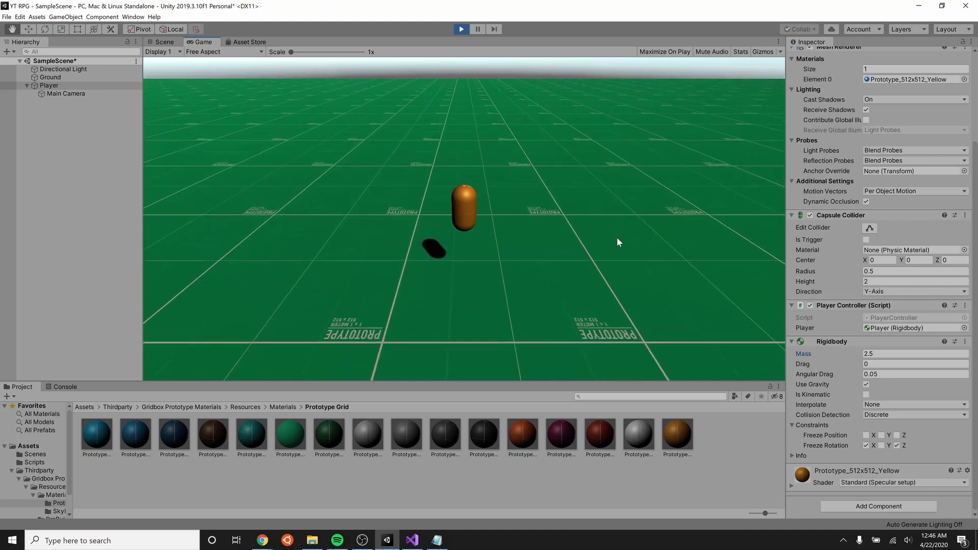
pyautogui.press('space')
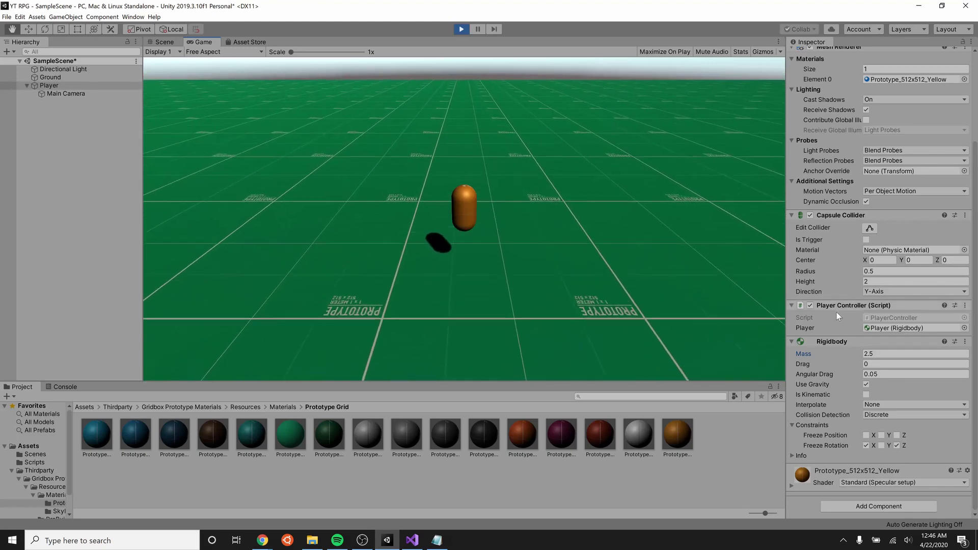
# Try a Rigidbody mass of 3 on the player in the running scene and make it jump repeatedly
pyautogui.click(815, 347)
pyautogui.write('3')
pyautogui.click(589, 285)
pyautogui.press('space')
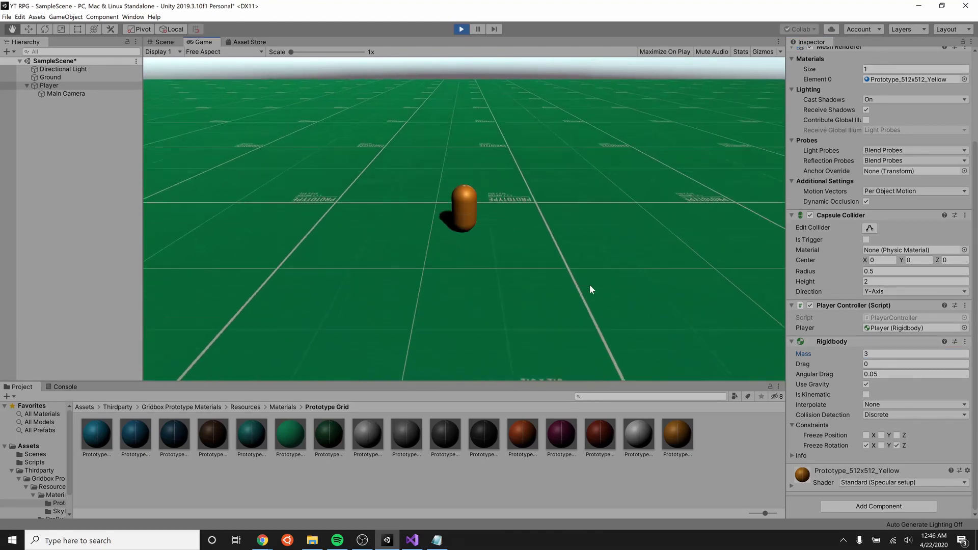
pyautogui.press('space')
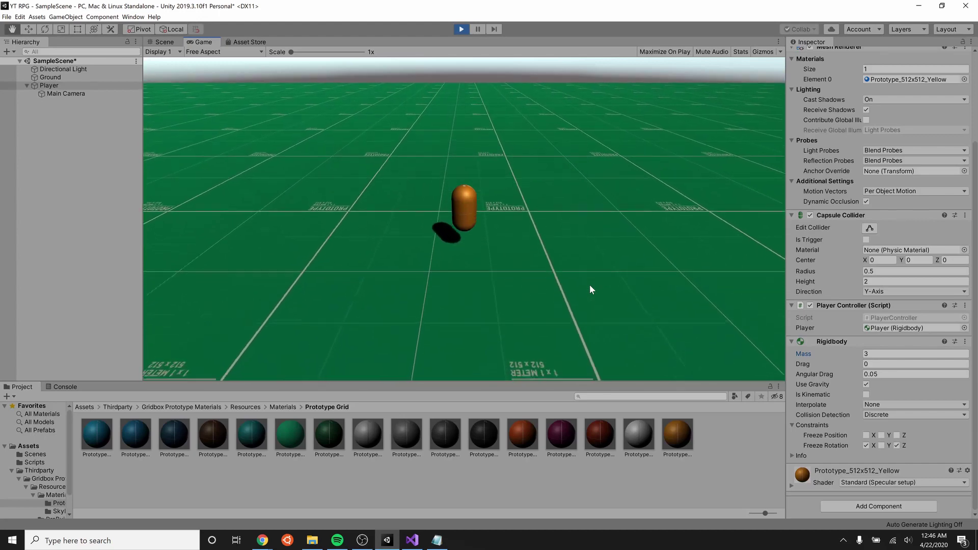
pyautogui.press('space')
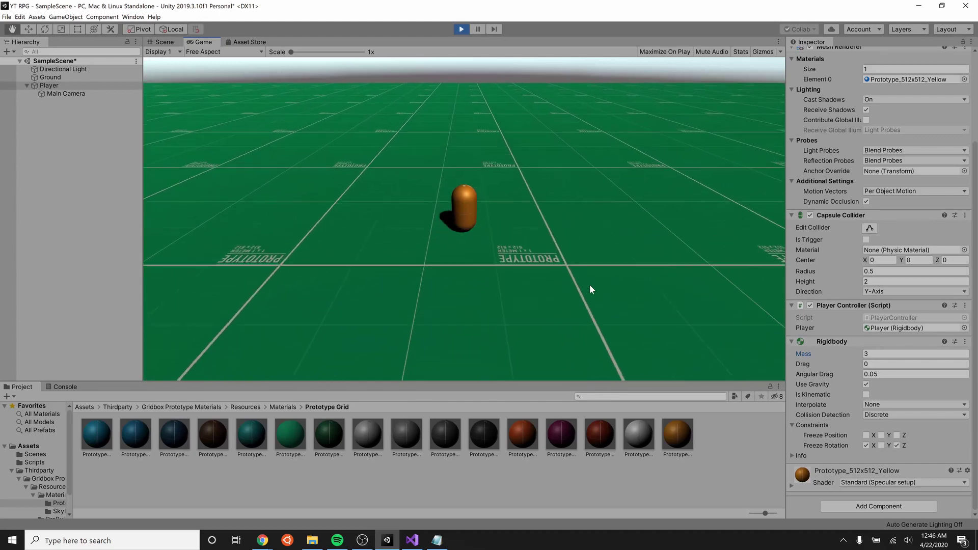
pyautogui.press('space')
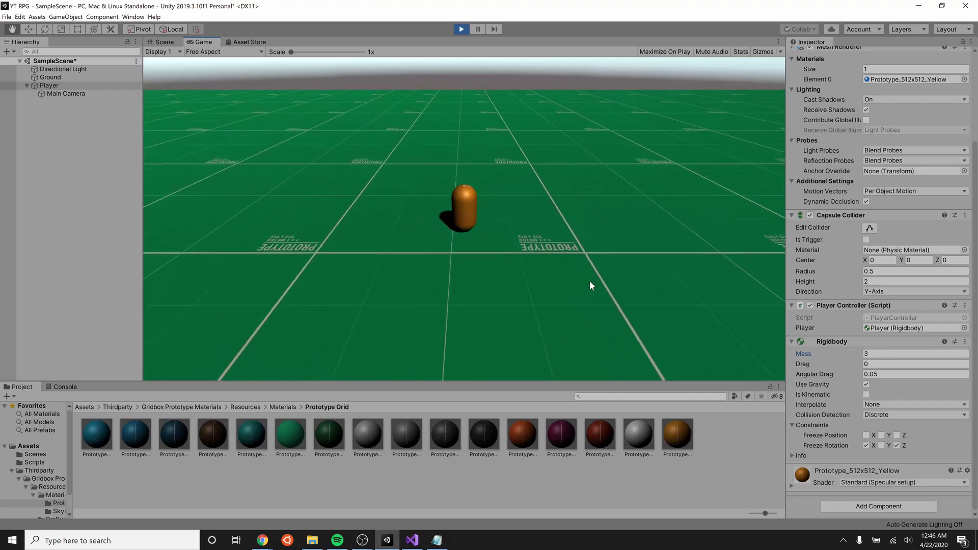
pyautogui.press('a')
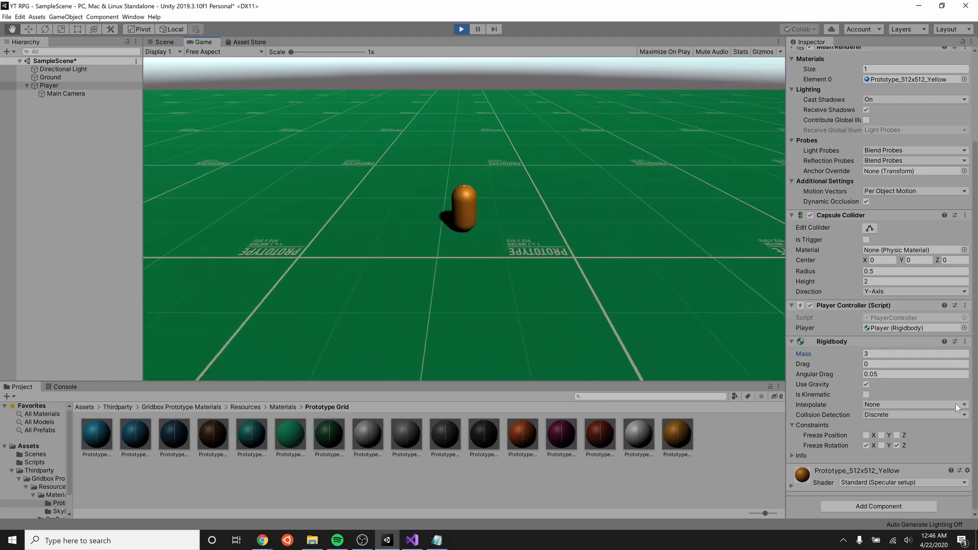
# Set the player's Rigidbody mass to 3 with the scene stopped, and run the scene again
pyautogui.click(462, 30)
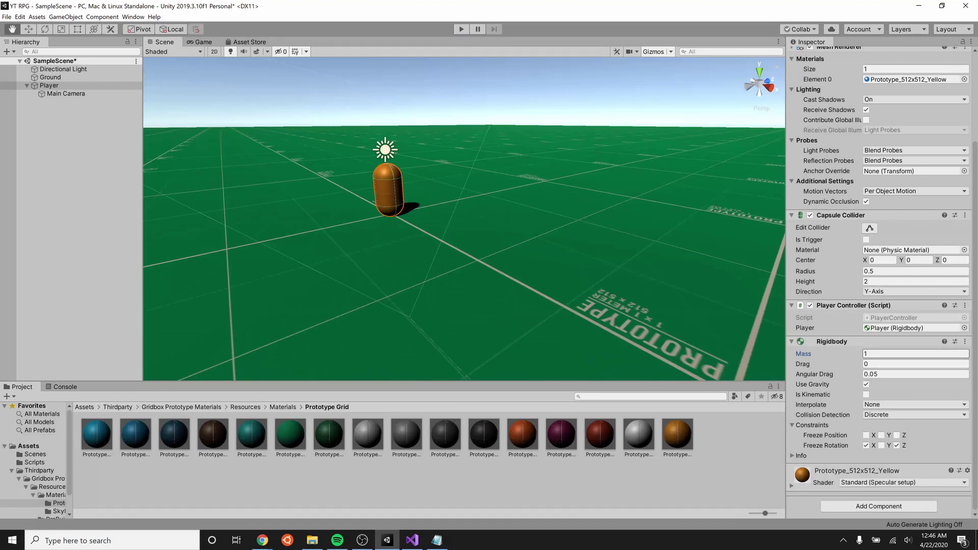
pyautogui.click(887, 354)
pyautogui.write('3')
pyautogui.press('Return')
pyautogui.press('Return')
pyautogui.click(460, 30)
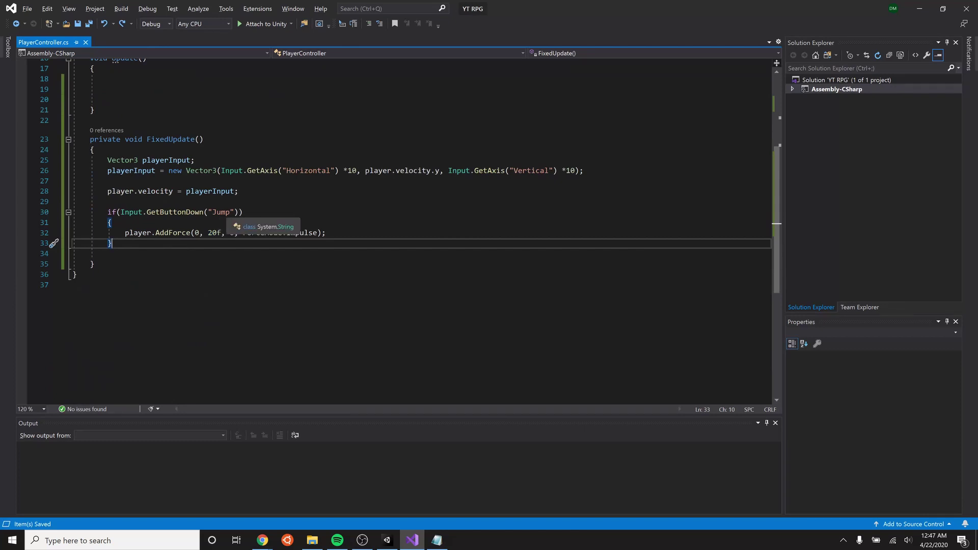
# In Visual Studio, declare a private bool field canJump below the player field of the PlayerController class
pyautogui.scroll(5, 408, 231)
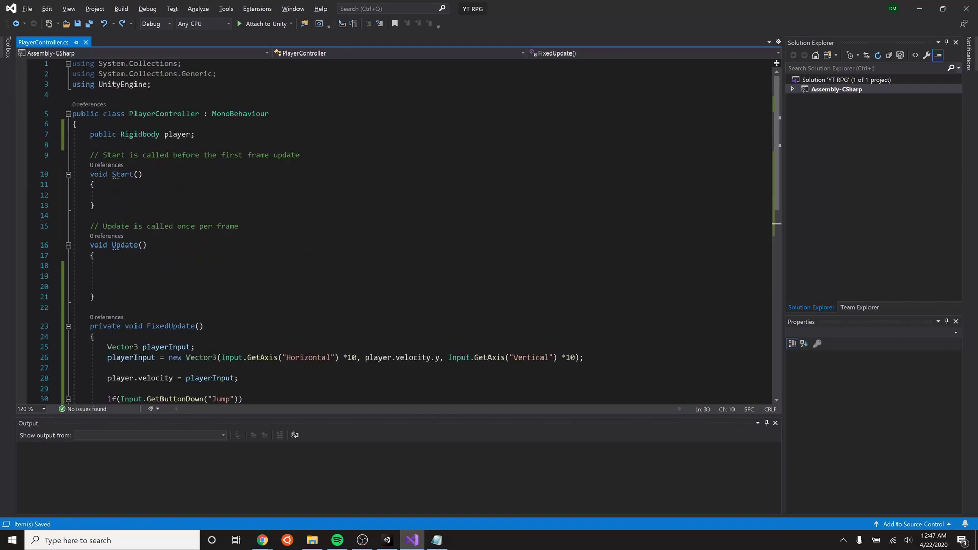
pyautogui.click(195, 103)
pyautogui.press('Return')
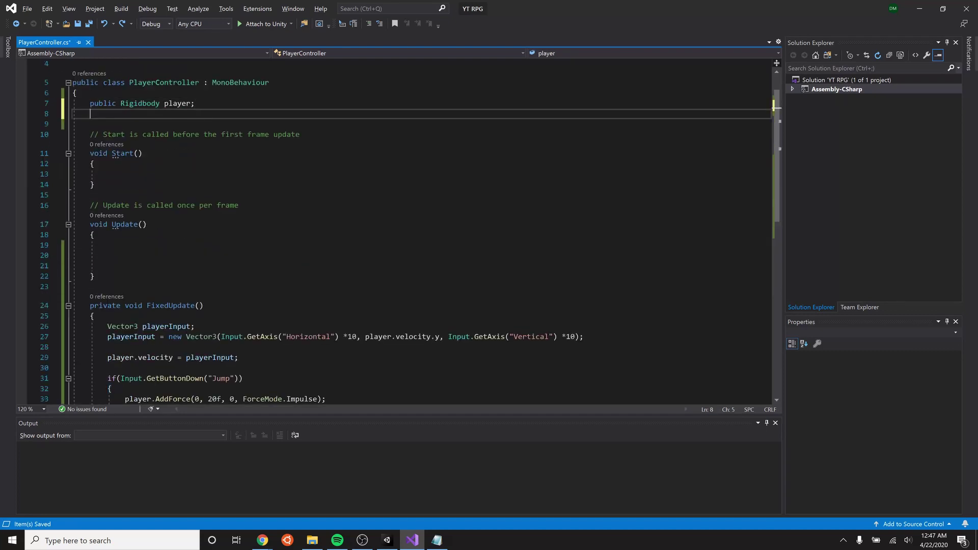
pyautogui.write('private')
pyautogui.write('bool')
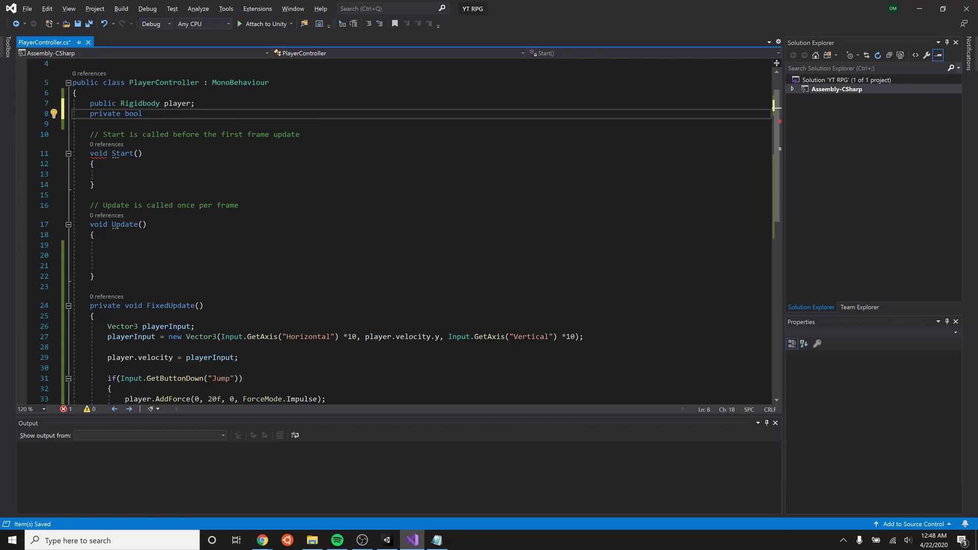
pyautogui.write('canJump;')
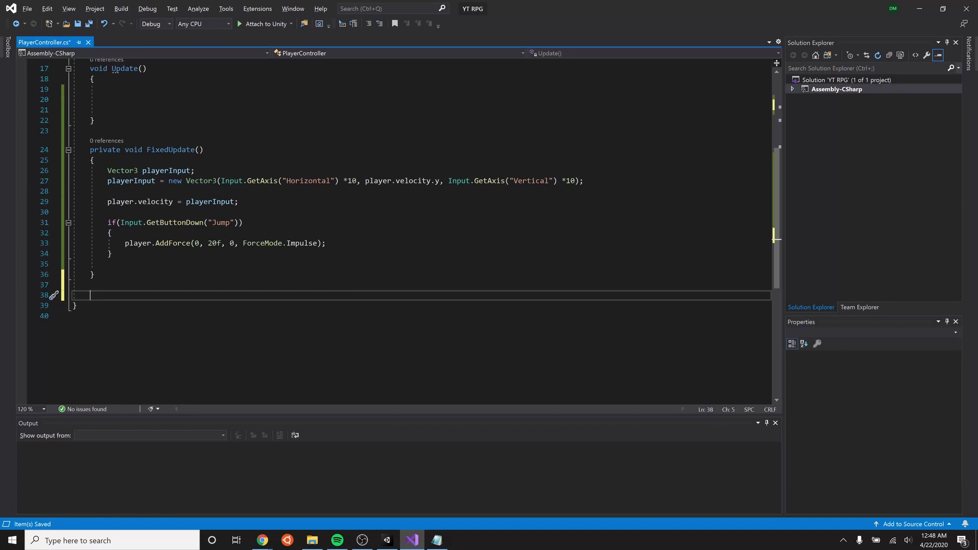
# Add a private void OnCollisionEnter(Collision collision) method below FixedUpdate
pyautogui.write('pivate')
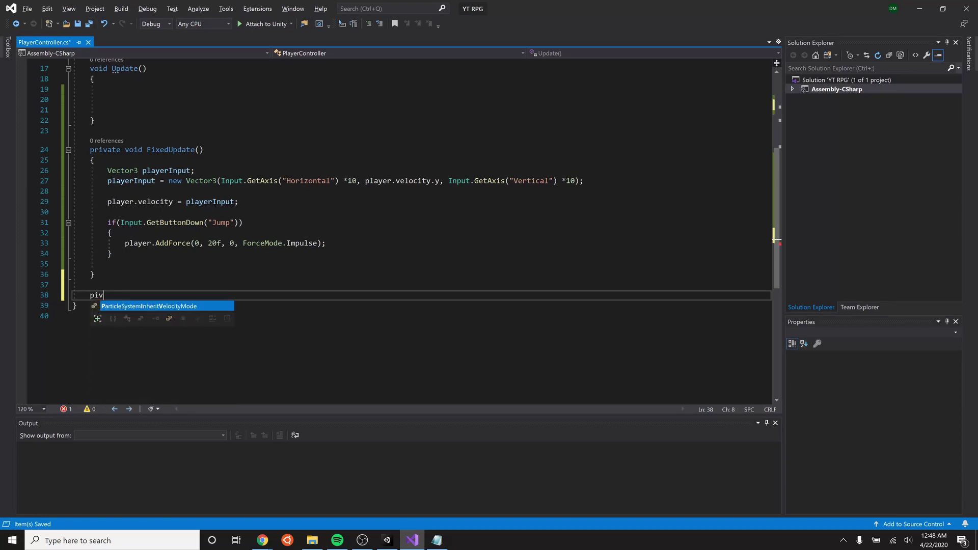
pyautogui.press('BackSpace')
pyautogui.press('BackSpace')
pyautogui.press('BackSpace')
pyautogui.press('BackSpace')
pyautogui.press('BackSpace')
pyautogui.write('rivate ')
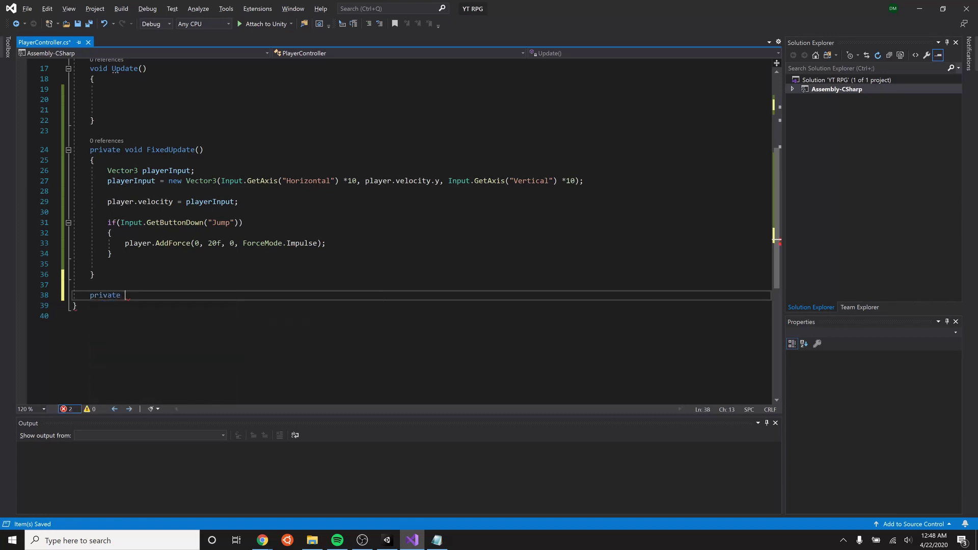
pyautogui.write('void oncol')
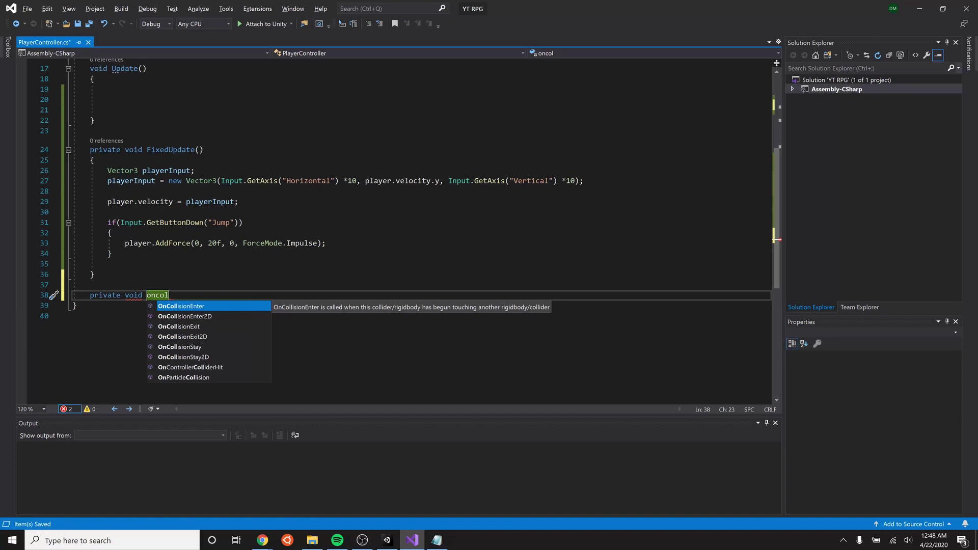
pyautogui.press('Tab')
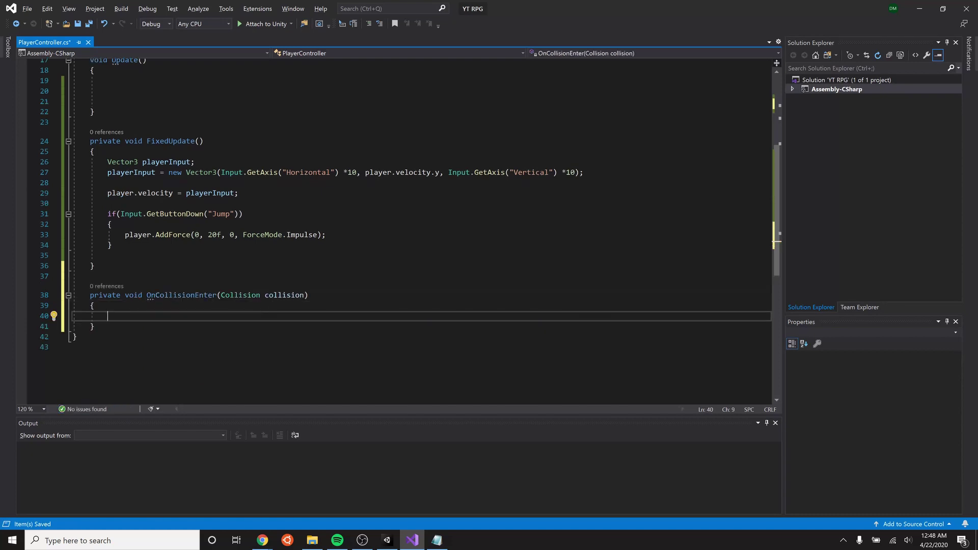
# Check the Ground's Box Collider in Unity, and set canJump to true inside OnCollisionEnter in Visual Studio
pyautogui.hotkey('alt', 'Tab')
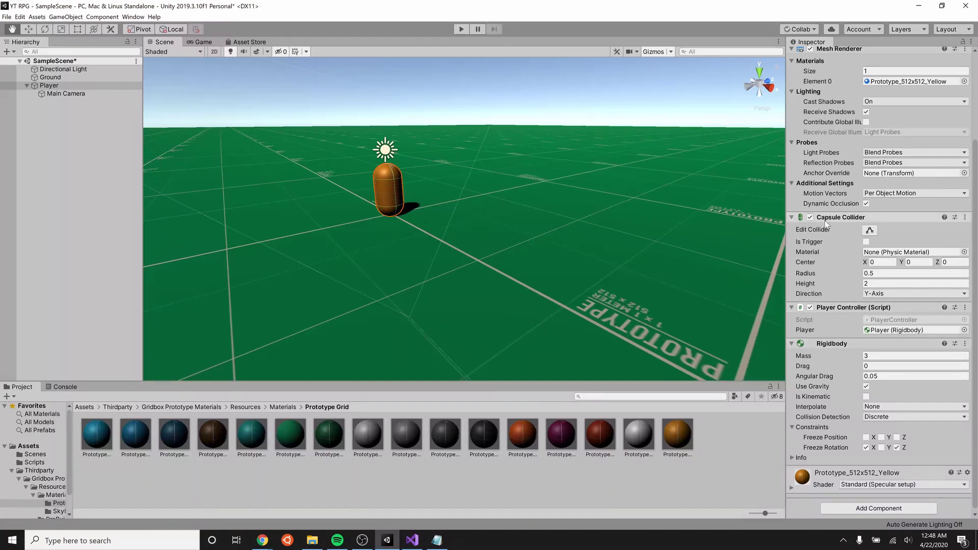
pyautogui.click(50, 77)
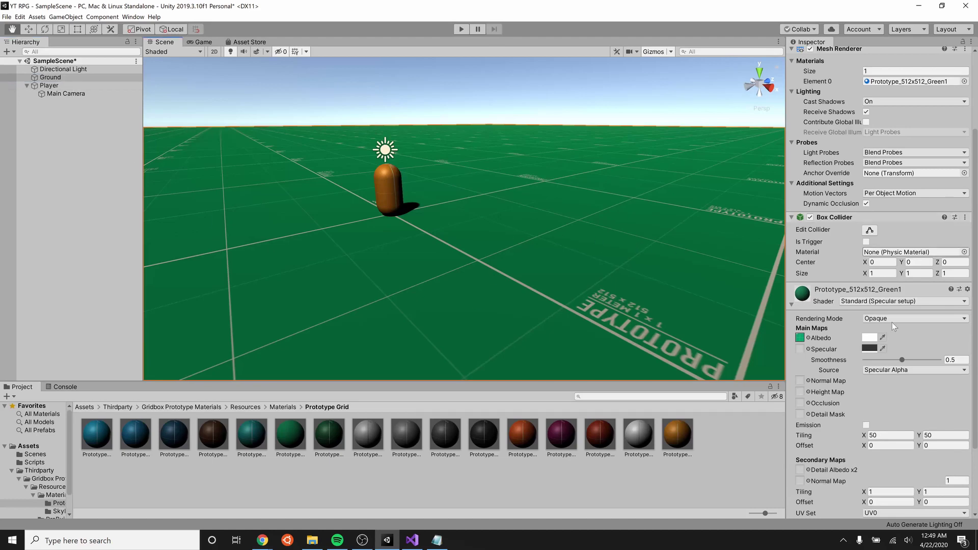
pyautogui.scroll(-1, 846, 204)
pyautogui.scroll(5, 846, 164)
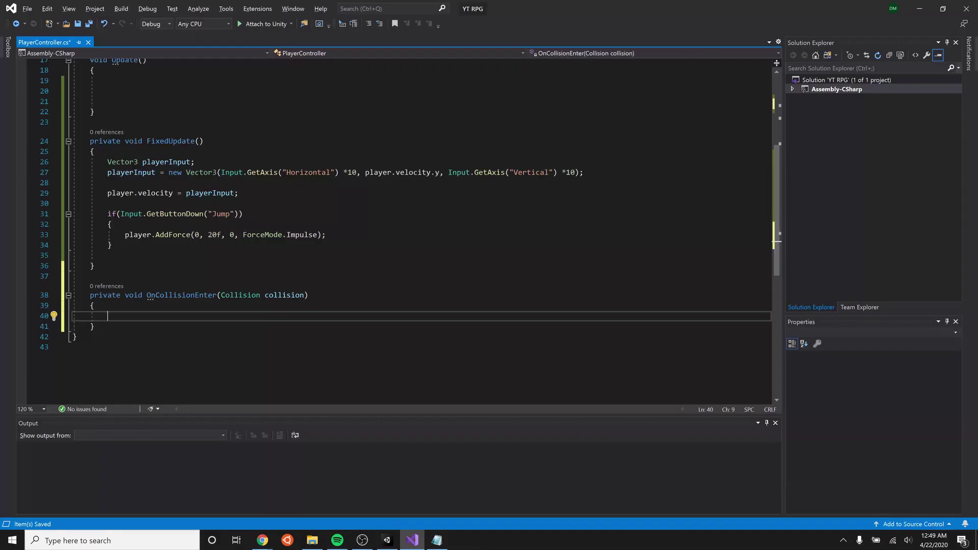
pyautogui.write('canJump = true;')
pyautogui.press('Down')
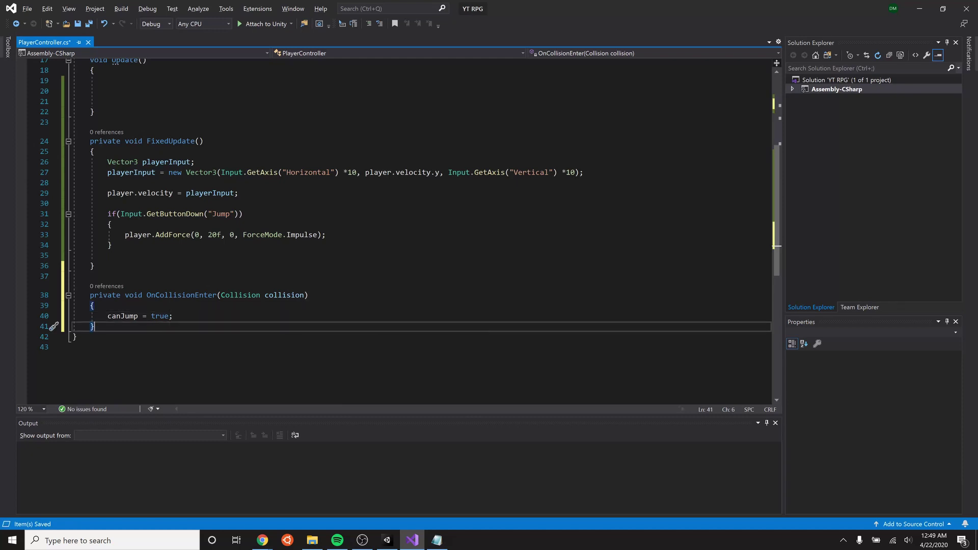
# Add a private void OnCollisionExit(Collision collision) method that sets canJump to false, and save the script
pyautogui.press('Return')
pyautogui.press('Return')
pyautogui.write('piva')
pyautogui.press('BackSpace')
pyautogui.press('BackSpace')
pyautogui.press('BackSpace')
pyautogui.write('ri')
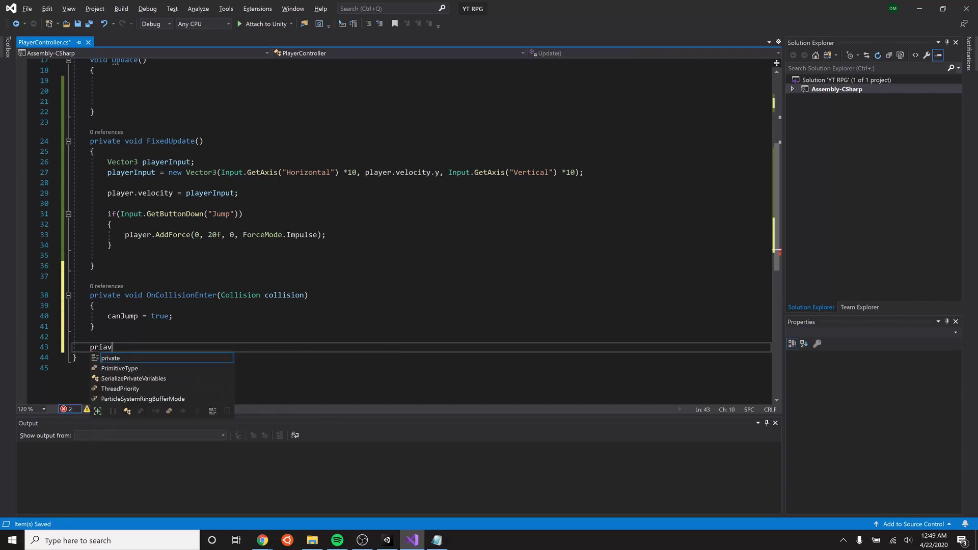
pyautogui.press('Tab')
pyautogui.write('void oncol')
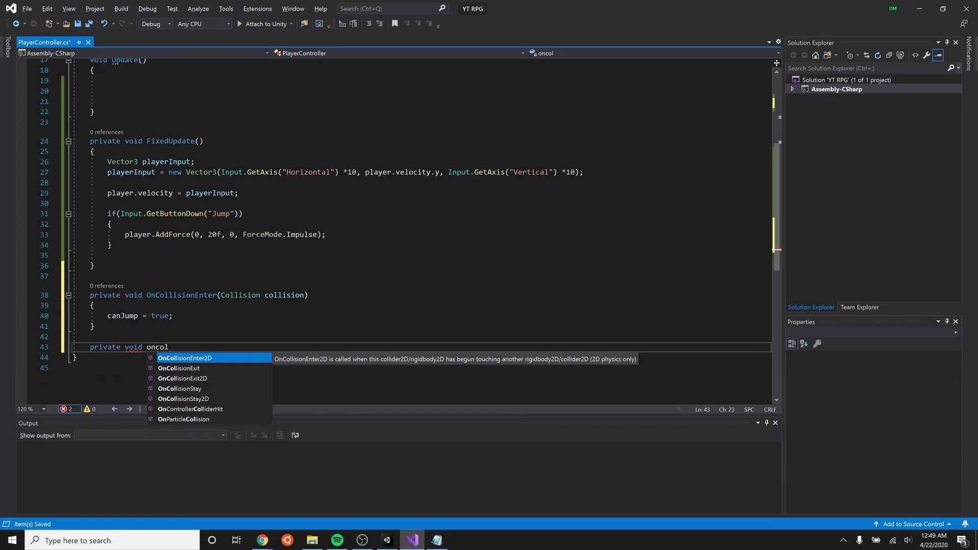
pyautogui.click(212, 368)
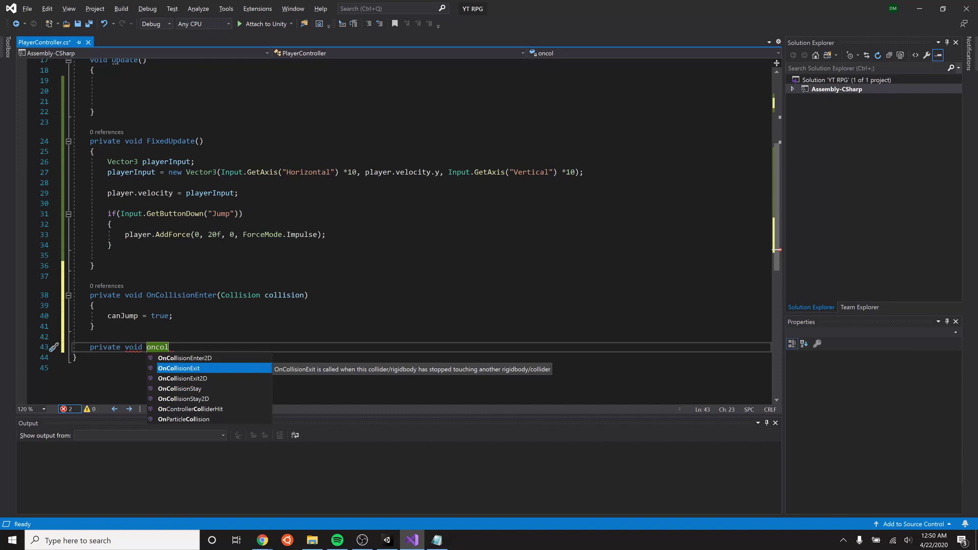
pyautogui.press('Tab')
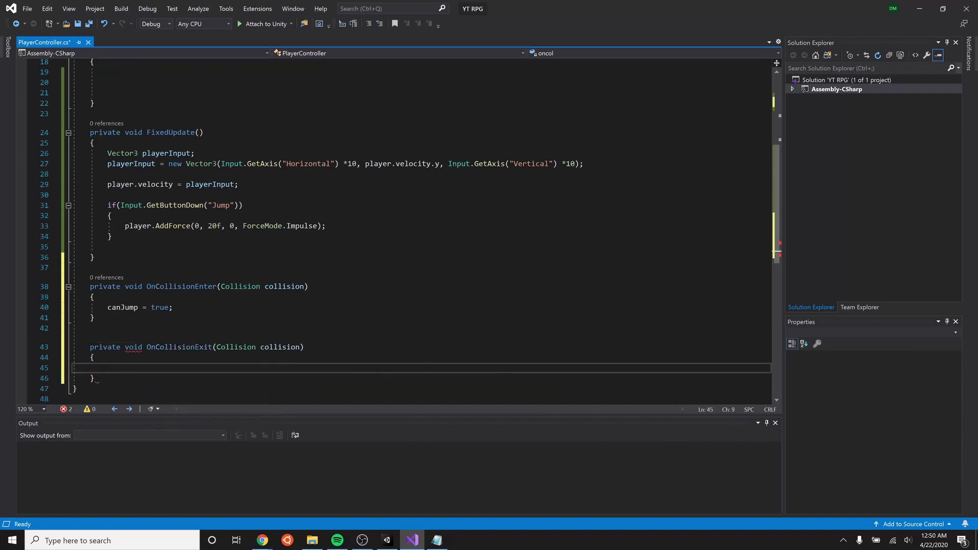
pyautogui.write('canJump = false;')
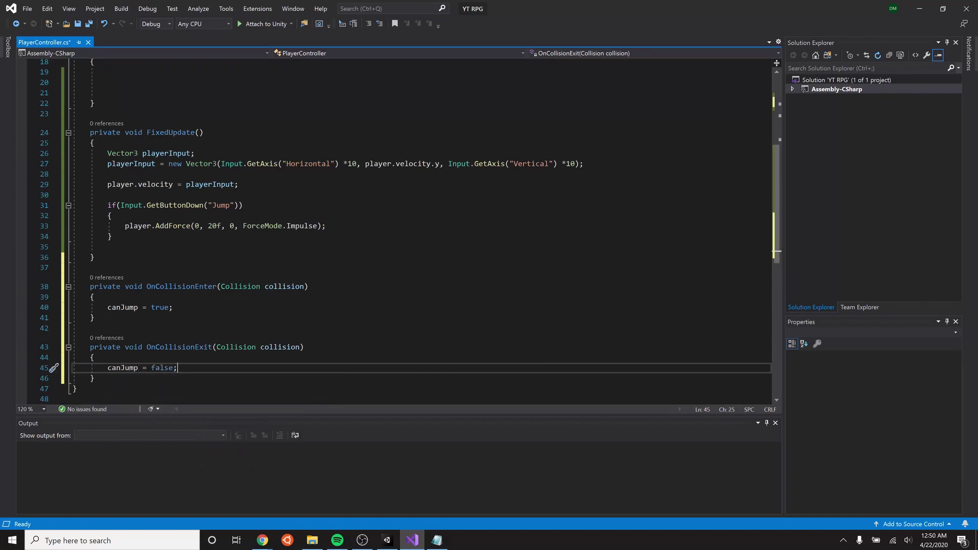
pyautogui.hotkey('ctrl', 's')
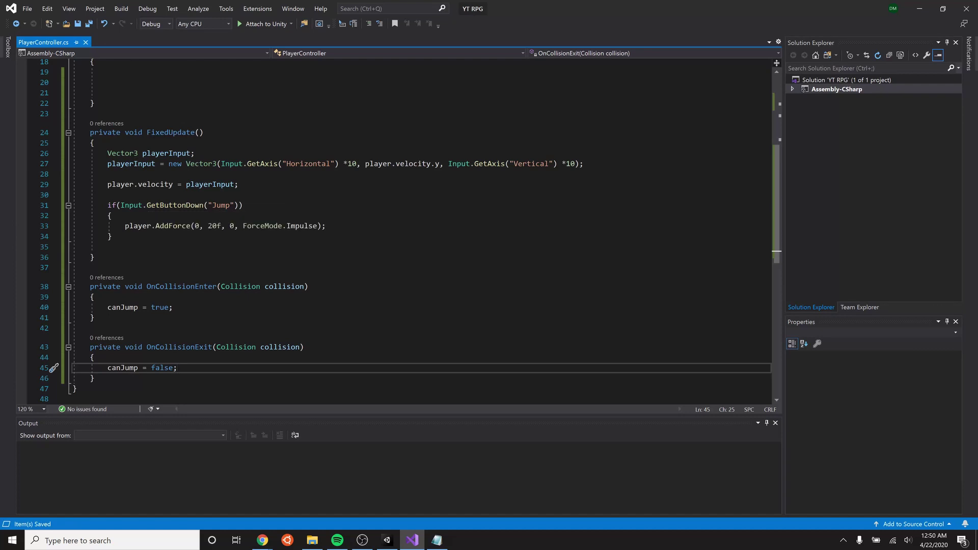
# Extend the Jump condition in FixedUpdate with && canJump, save the script, and switch back to Unity
pyautogui.click(238, 205)
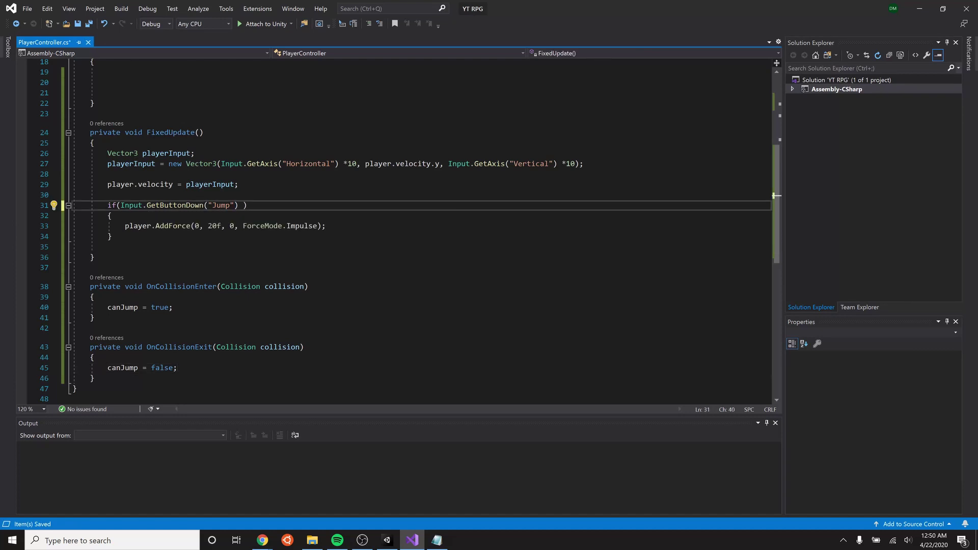
pyautogui.write('&& canjump')
pyautogui.press('Tab')
pyautogui.click(327, 234)
pyautogui.hotkey('alt', 'Tab')
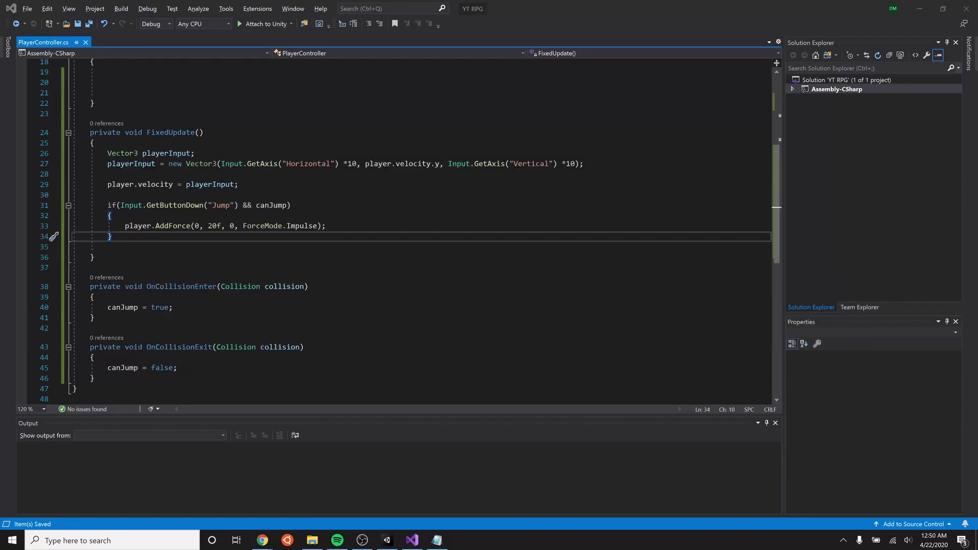
pyautogui.hotkey('alt', 'Tab')
pyautogui.hotkey('alt', 'Tab')
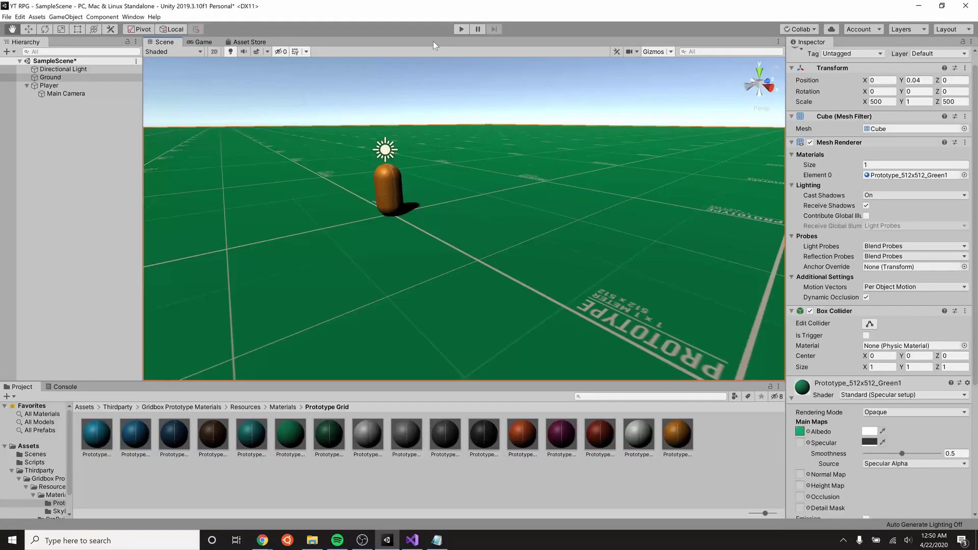
# Run the scene in Play mode and test the capsule's grounded jump while standing and while moving forward, right and left
pyautogui.click(460, 31)
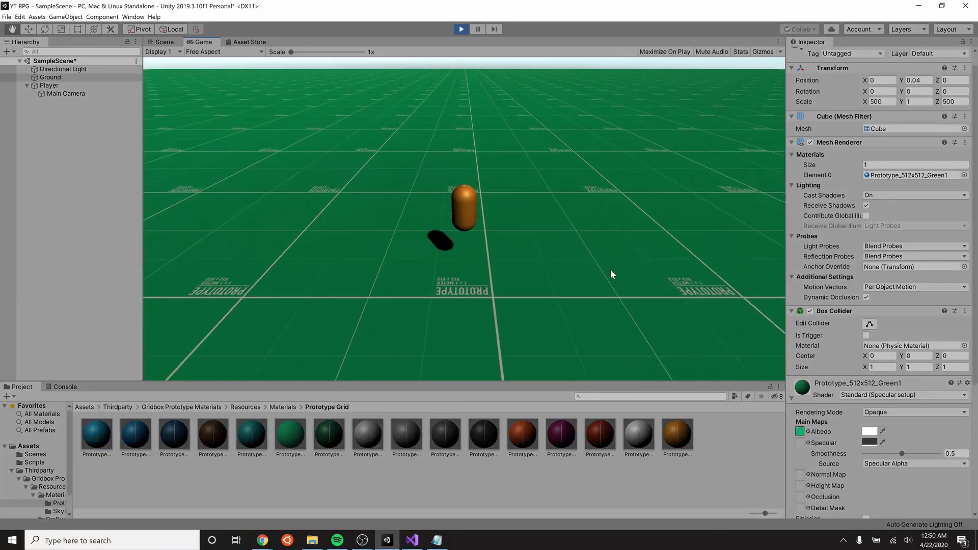
pyautogui.press('space')
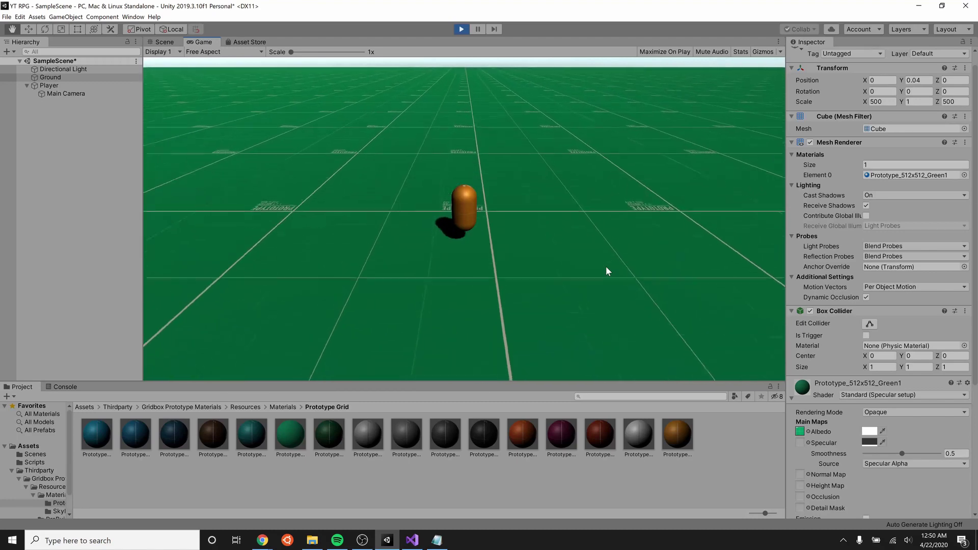
pyautogui.press('w')
pyautogui.press('space')
pyautogui.press('space')
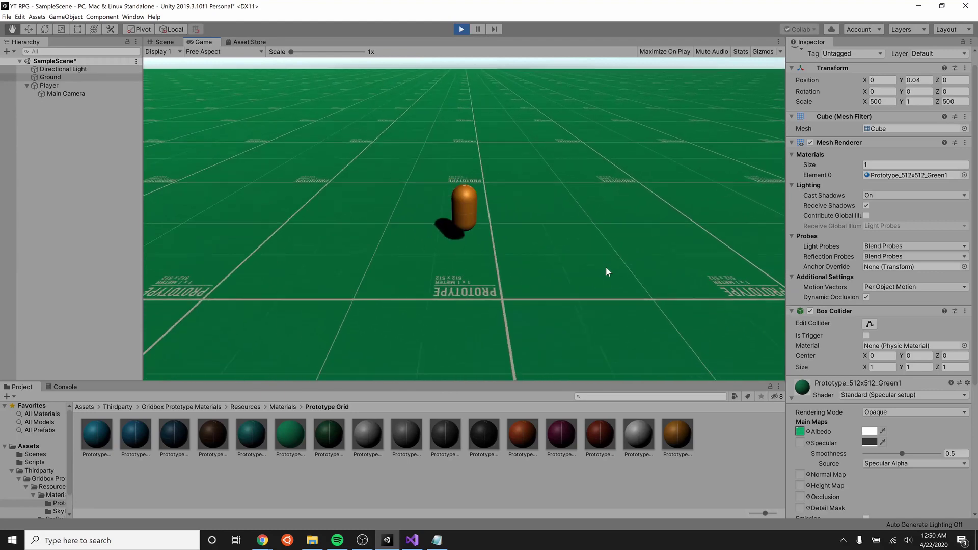
pyautogui.press('d')
pyautogui.press('space')
pyautogui.press('a')
pyautogui.press('space')
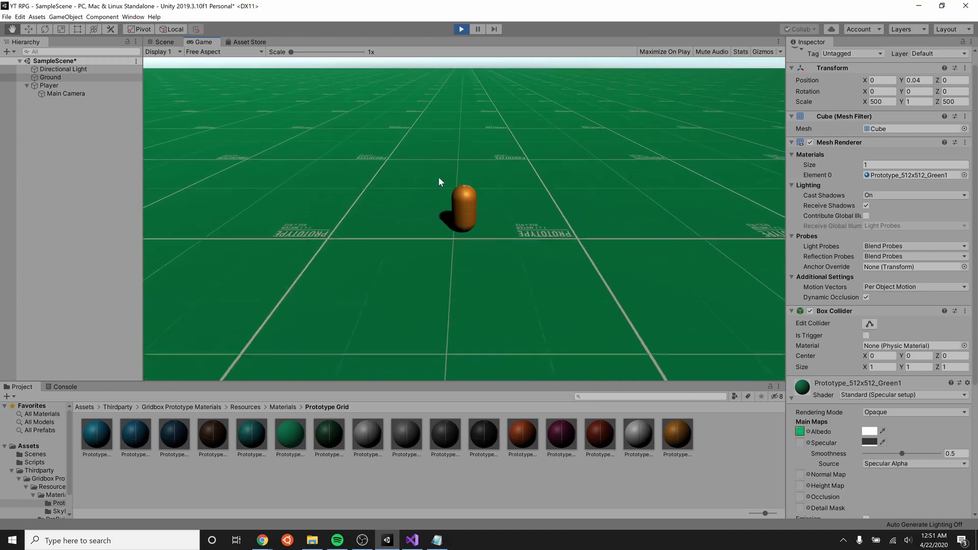
# Move the capsule player forward, left and right across the grid ground to check its movement and the following camera
pyautogui.press('w')
pyautogui.press('a')
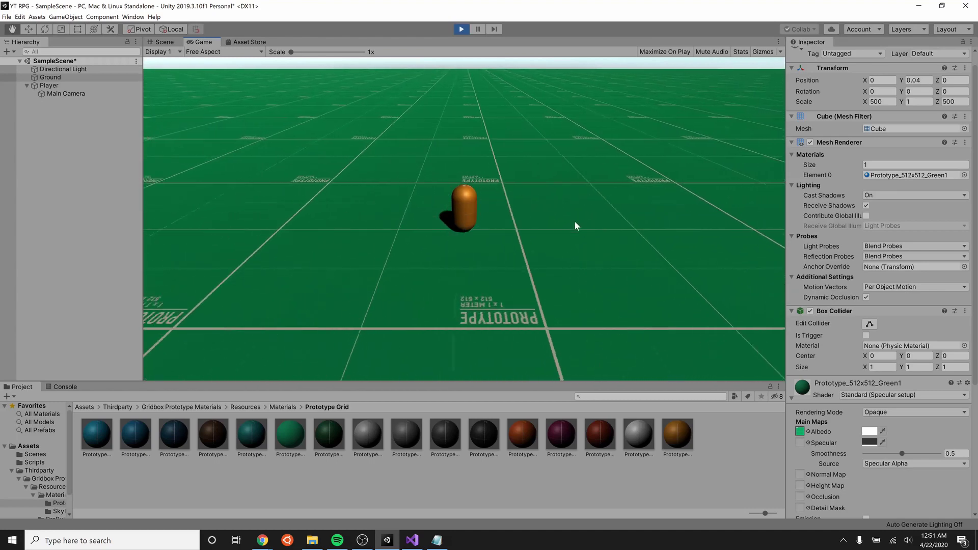
pyautogui.press('d')
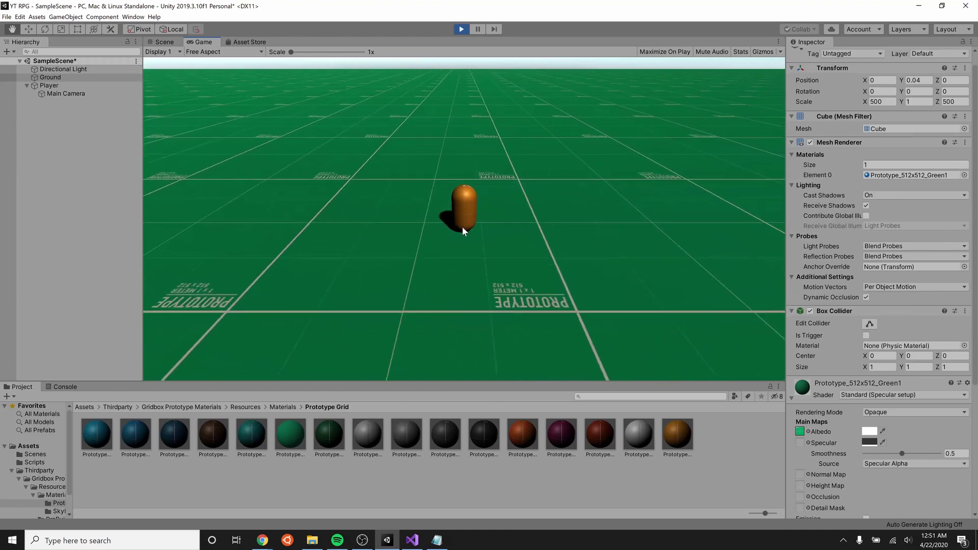